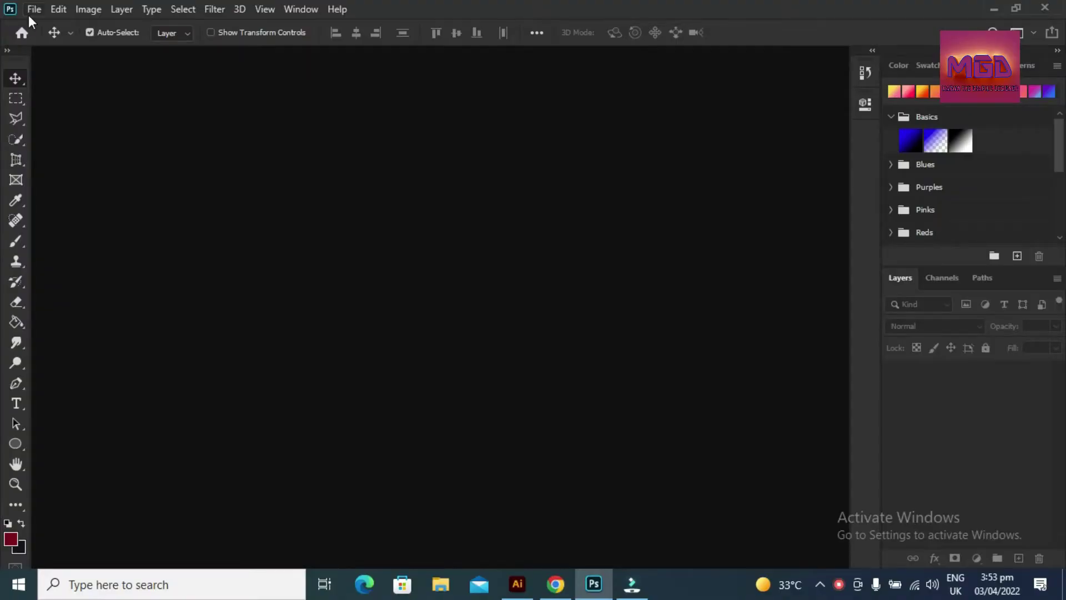
After the intro card, open Photoshop's File menu
{"action": "left_click", "coordinate": [34, 8]}
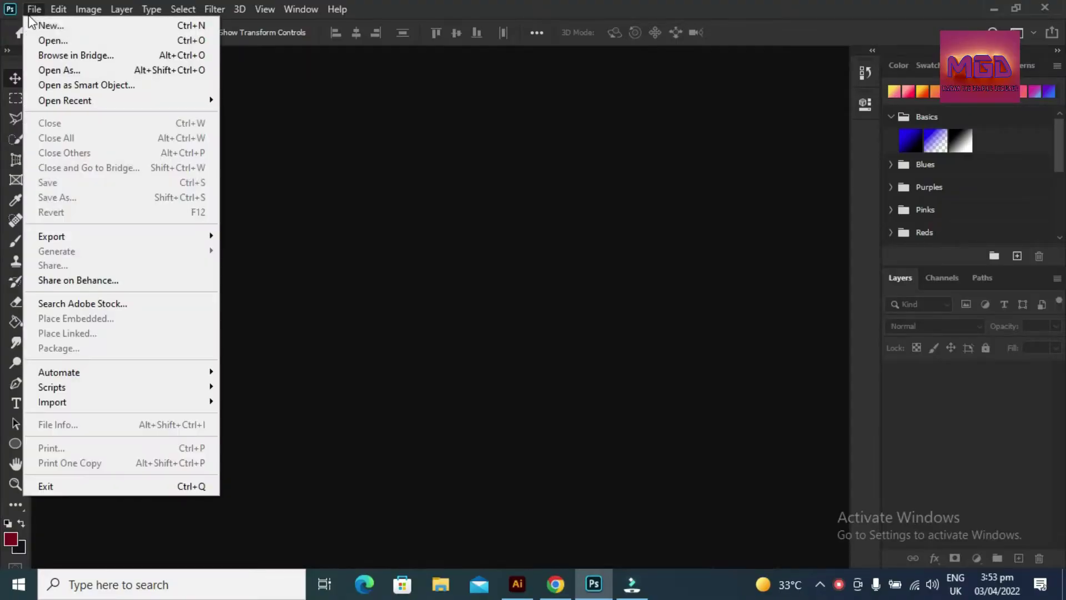
Open the Girl poster image from the Desktop folder
{"action": "left_click", "coordinate": [50, 49]}
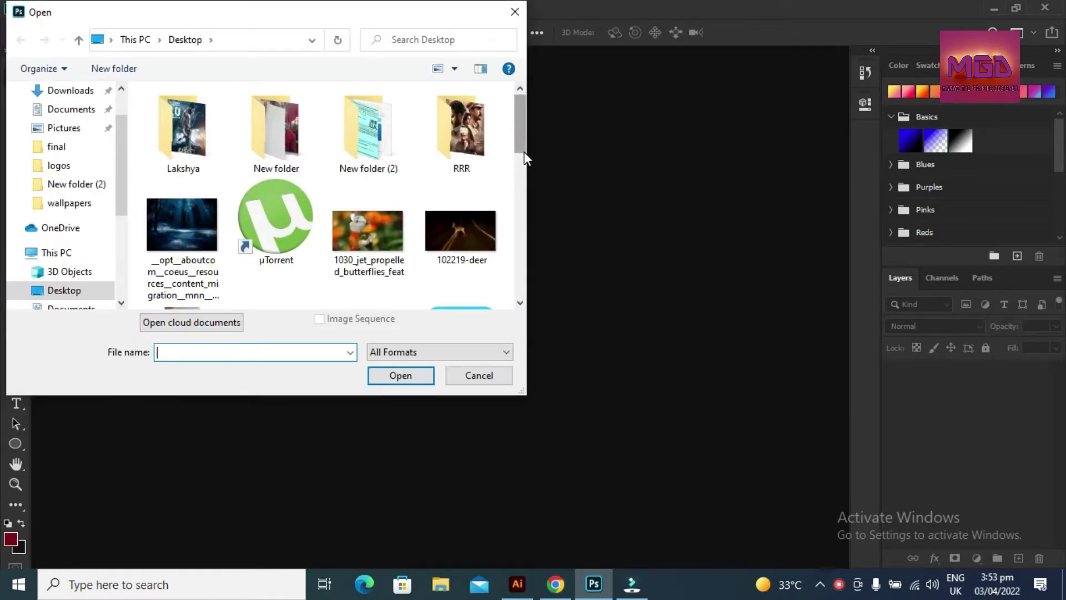
{"action": "left_click_drag", "start_coordinate": [525, 134], "coordinate": [524, 165]}
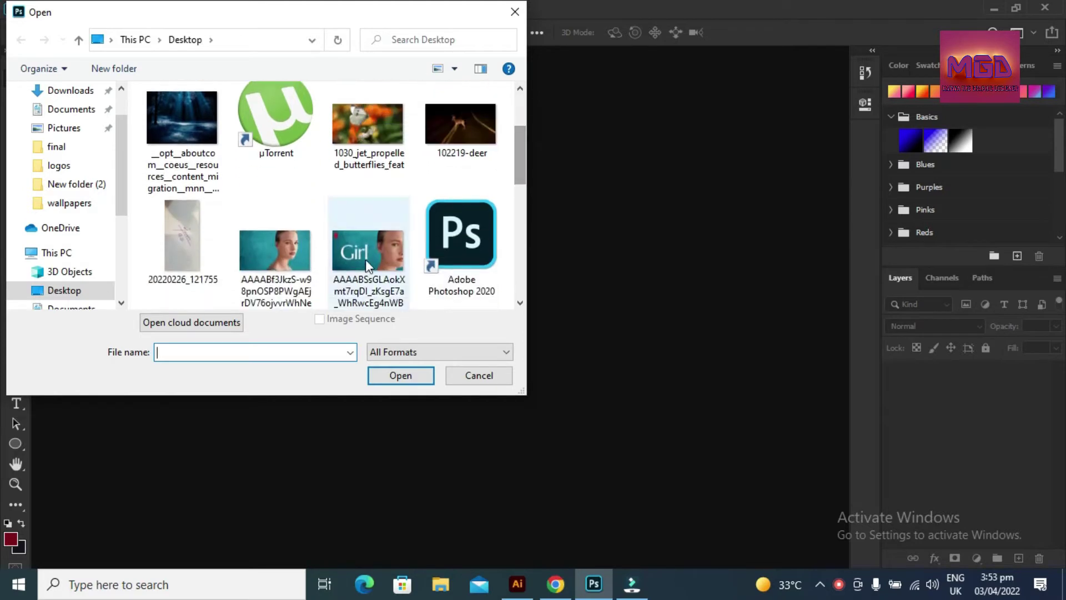
{"action": "double_click", "coordinate": [362, 261]}
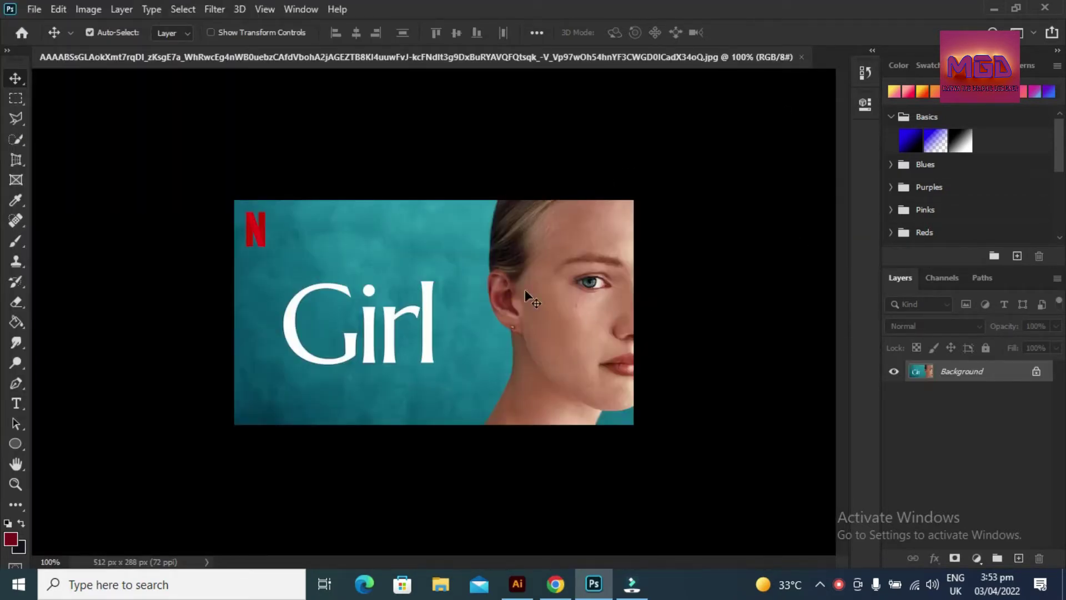
Unlock the Background as Layer 0 and use Select Subject to grab the face and title
{"action": "left_click", "coordinate": [1036, 371]}
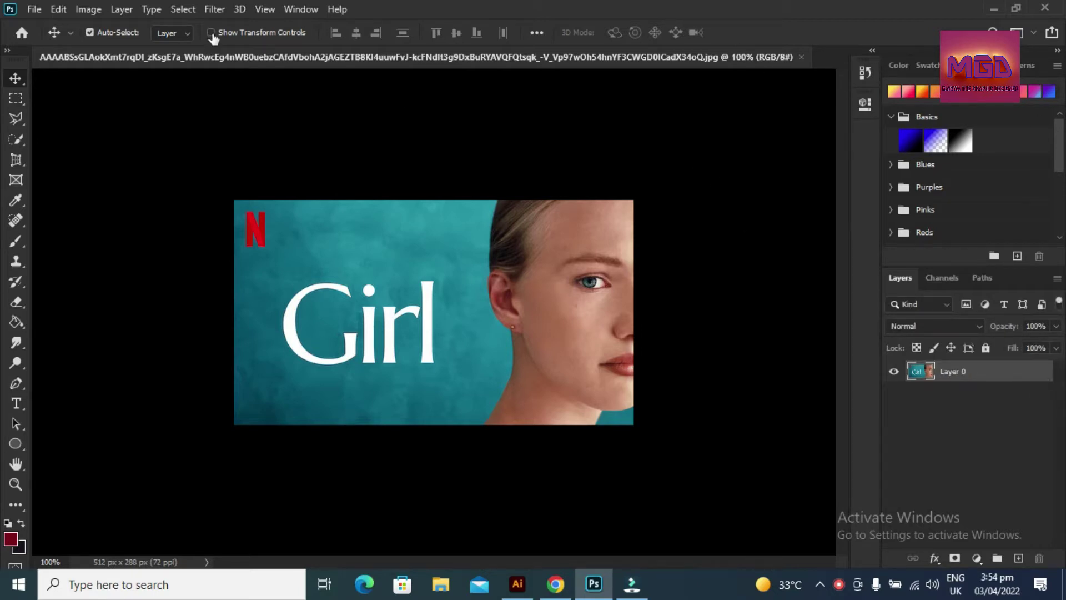
{"action": "key", "text": "h"}
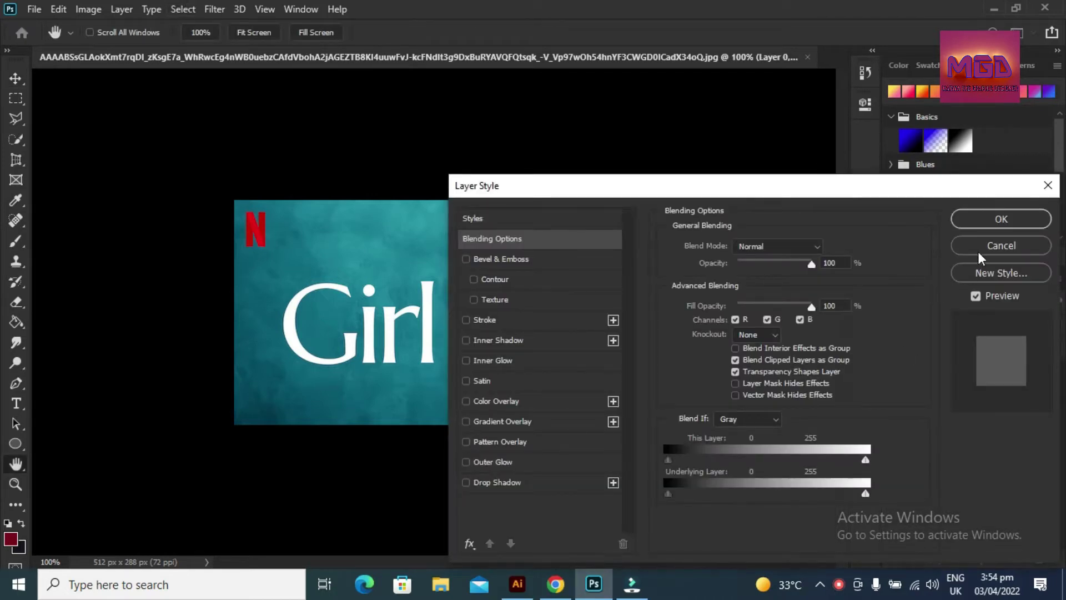
{"action": "left_click", "coordinate": [982, 247]}
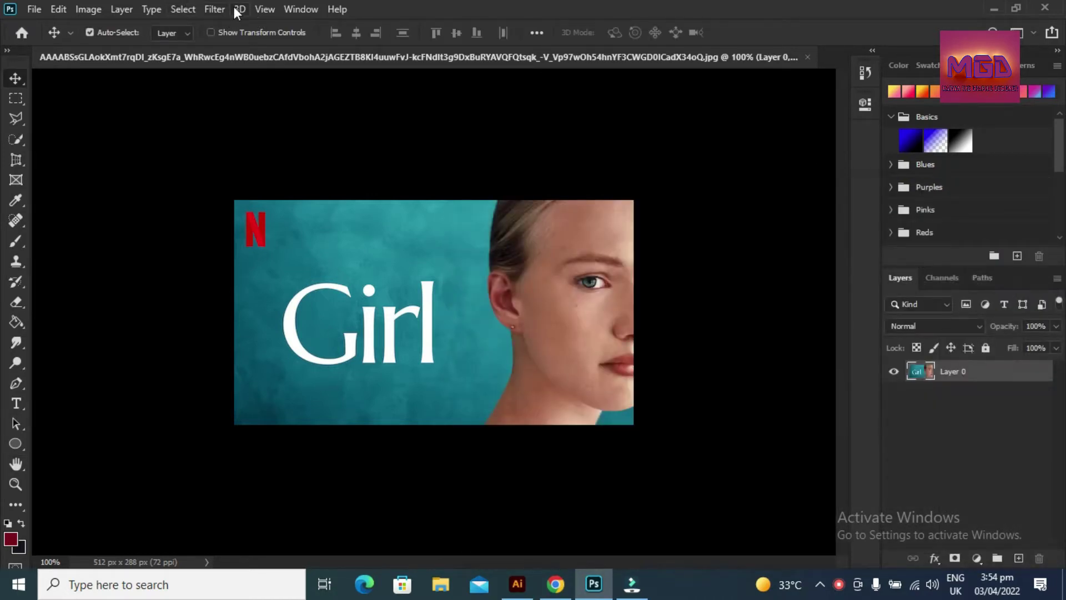
{"action": "left_click", "coordinate": [188, 8]}
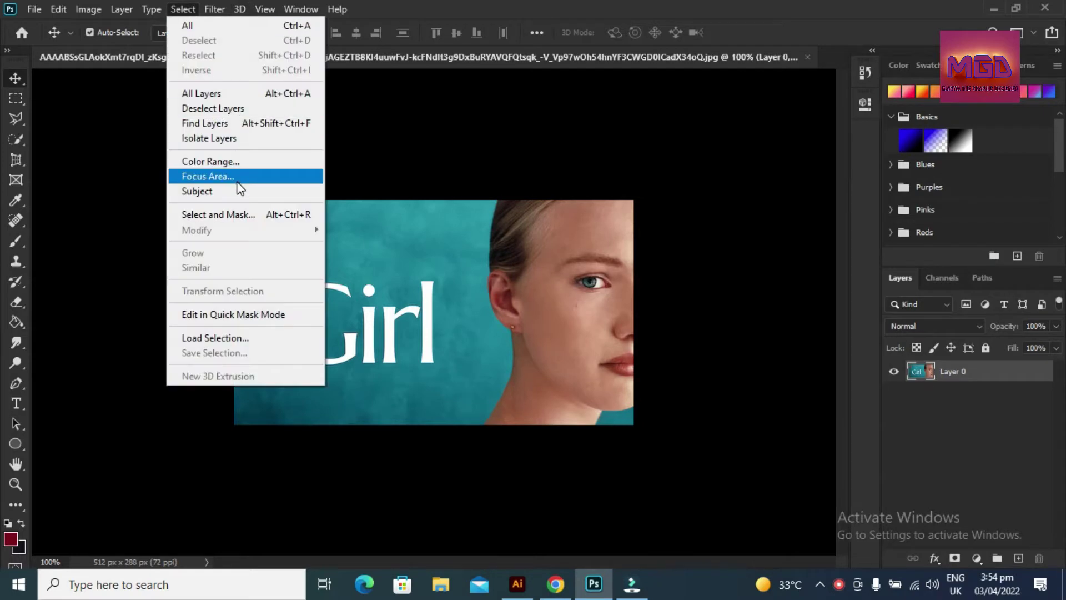
{"action": "left_click", "coordinate": [239, 195]}
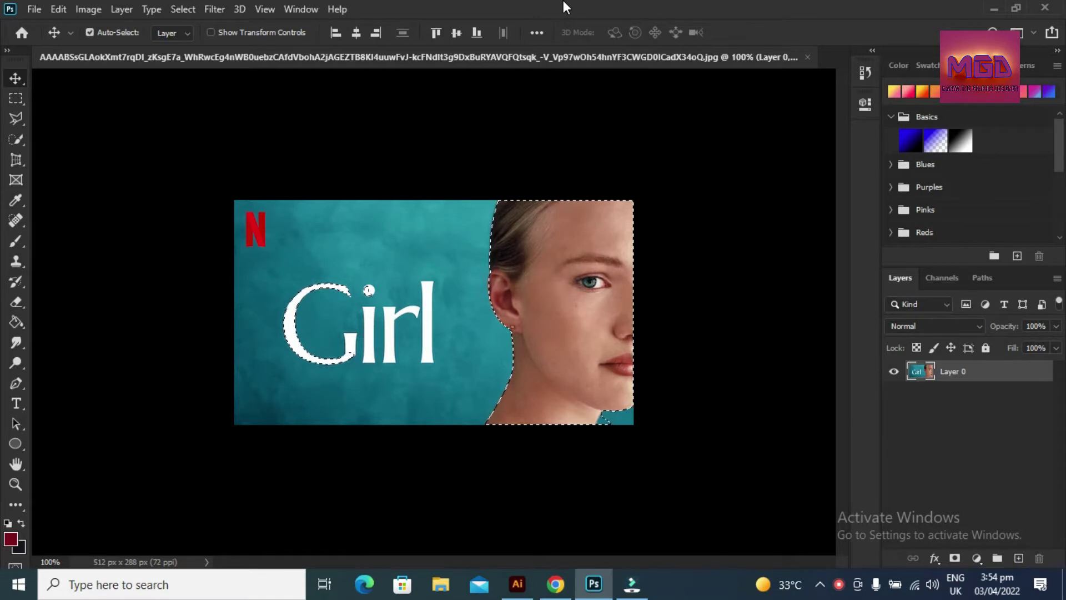
Zoom in and subtract the hair, face, earring and neck from the selection
{"action": "left_click", "coordinate": [15, 482]}
{"action": "left_click", "coordinate": [317, 345]}
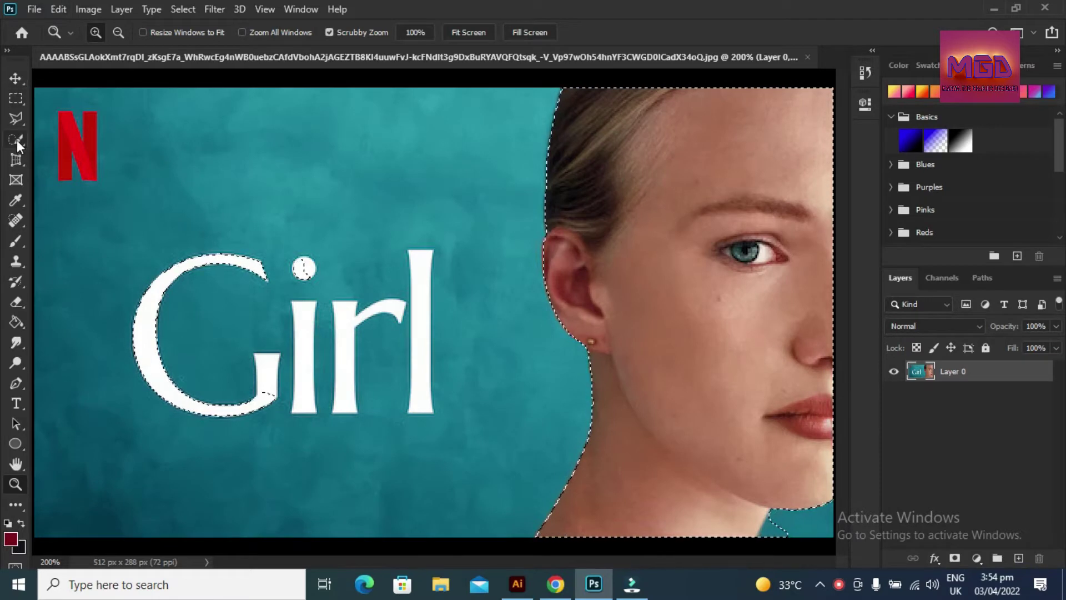
{"action": "left_click", "coordinate": [16, 141]}
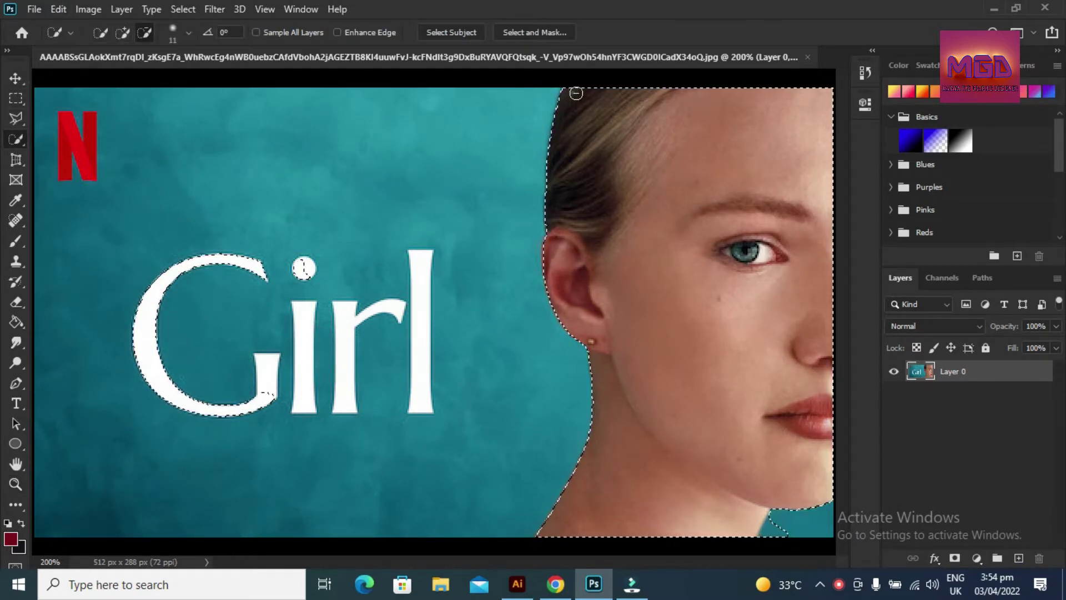
{"action": "left_click_drag", "start_coordinate": [576, 93], "coordinate": [802, 262]}
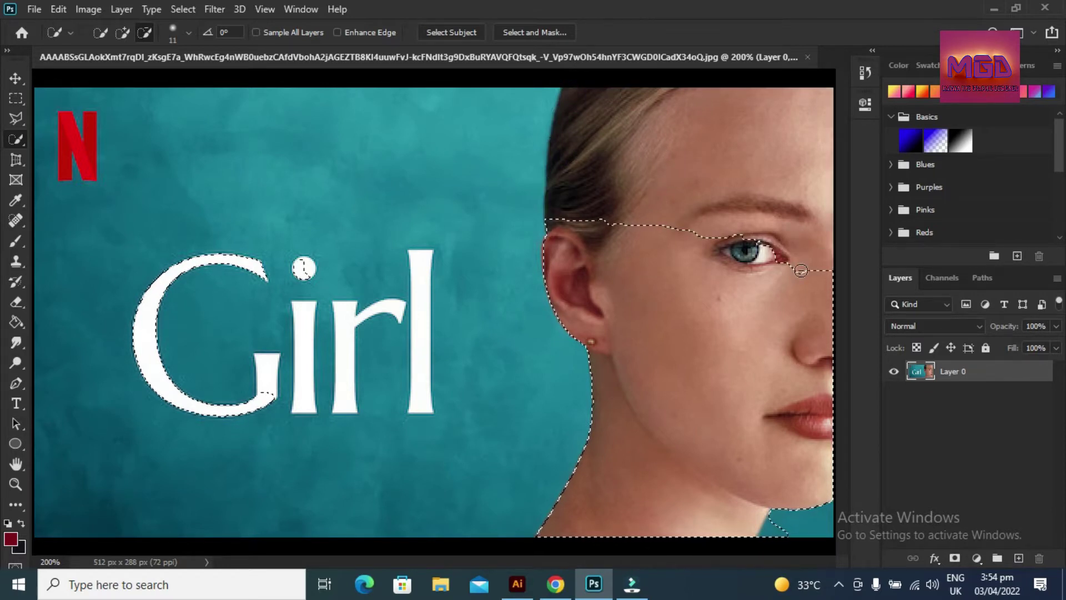
{"action": "left_click_drag", "start_coordinate": [792, 270], "coordinate": [755, 370]}
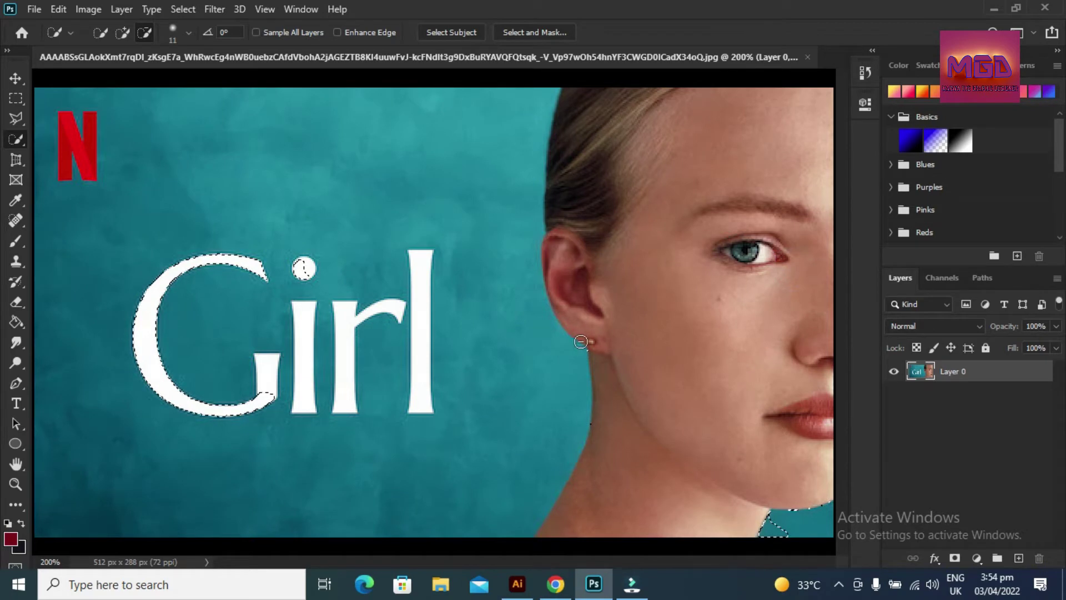
{"action": "left_click_drag", "start_coordinate": [581, 342], "coordinate": [593, 416]}
{"action": "left_click_drag", "start_coordinate": [832, 496], "coordinate": [795, 509]}
Add the letters i, r, l and the red Netflix N to the selection
{"action": "left_click", "coordinate": [122, 34]}
{"action": "left_click", "coordinate": [305, 270]}
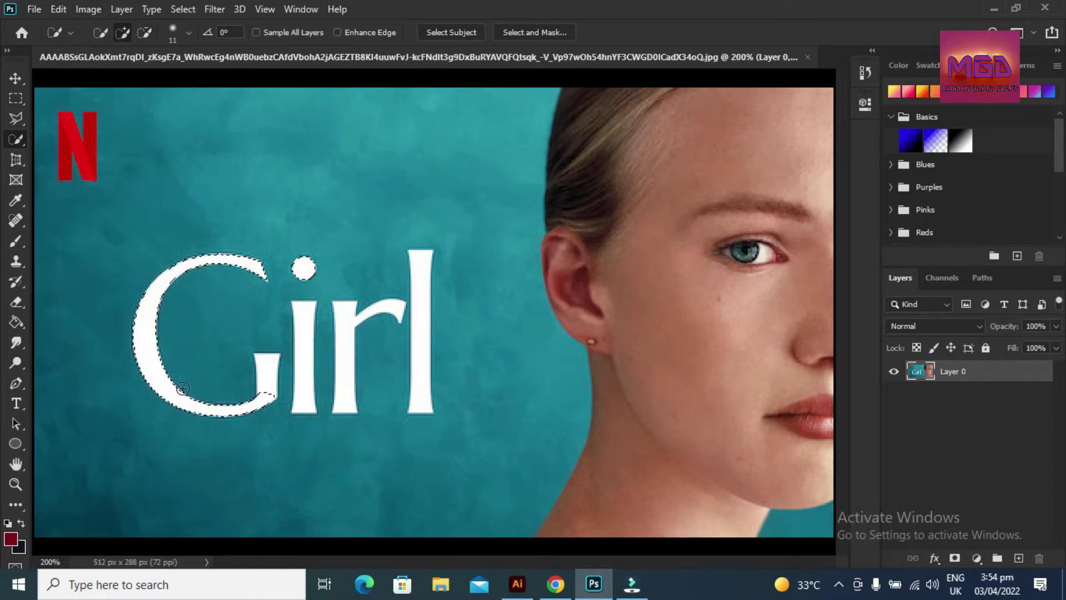
{"action": "left_click", "coordinate": [300, 348]}
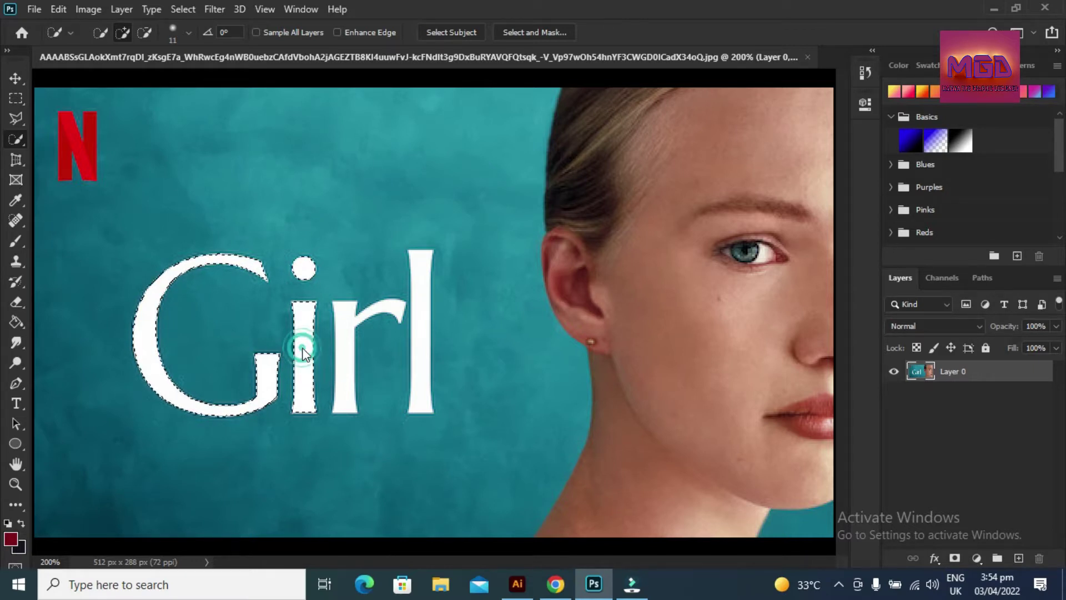
{"action": "left_click", "coordinate": [340, 333]}
{"action": "left_click", "coordinate": [421, 306]}
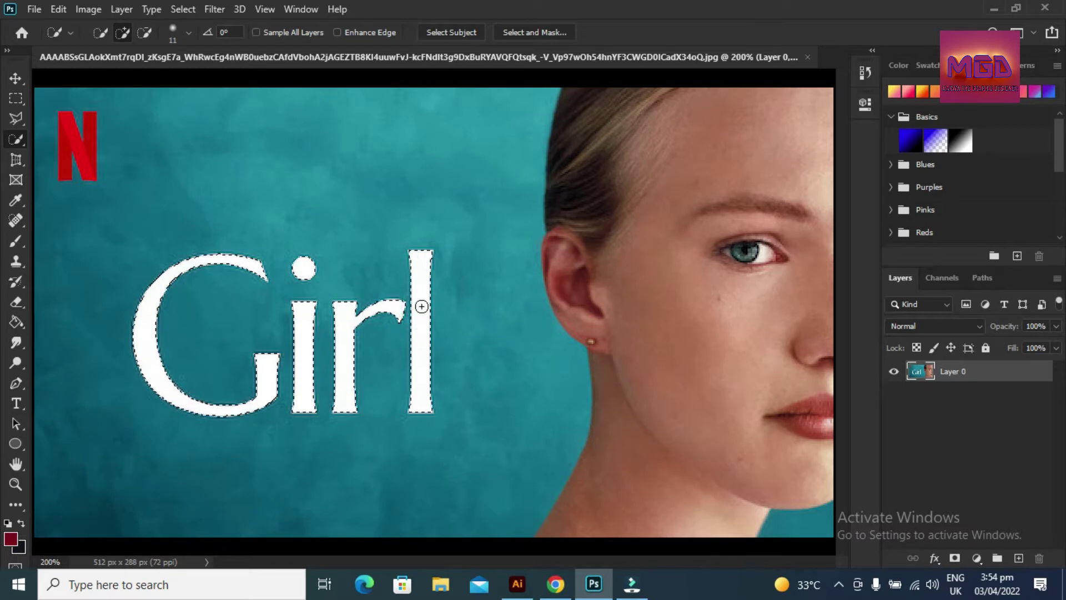
{"action": "left_click", "coordinate": [81, 147]}
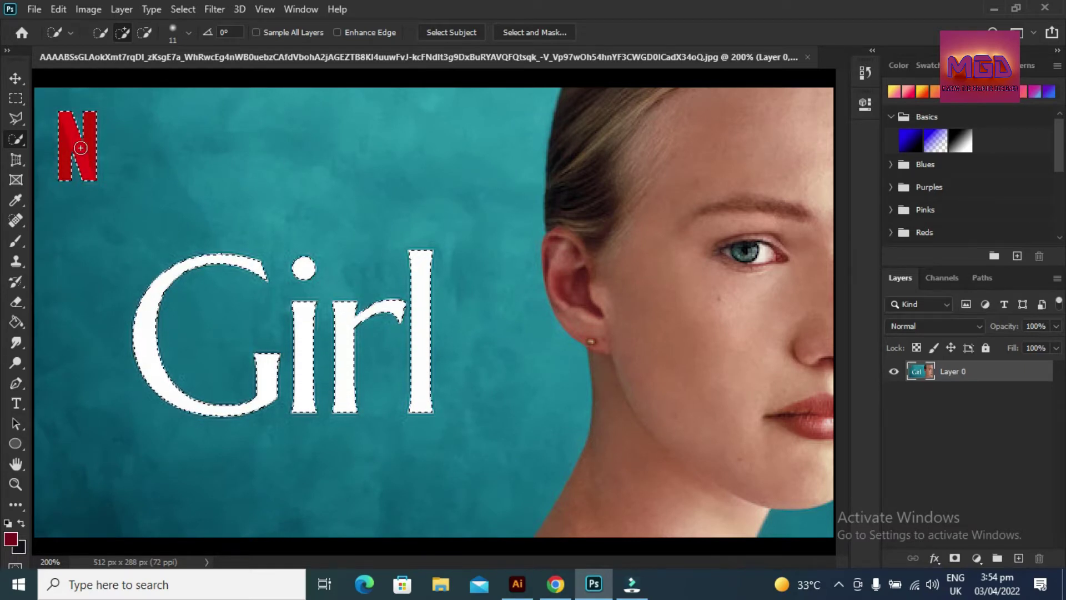
{"action": "left_click", "coordinate": [177, 6]}
{"action": "mouse_move", "coordinate": [197, 230]}
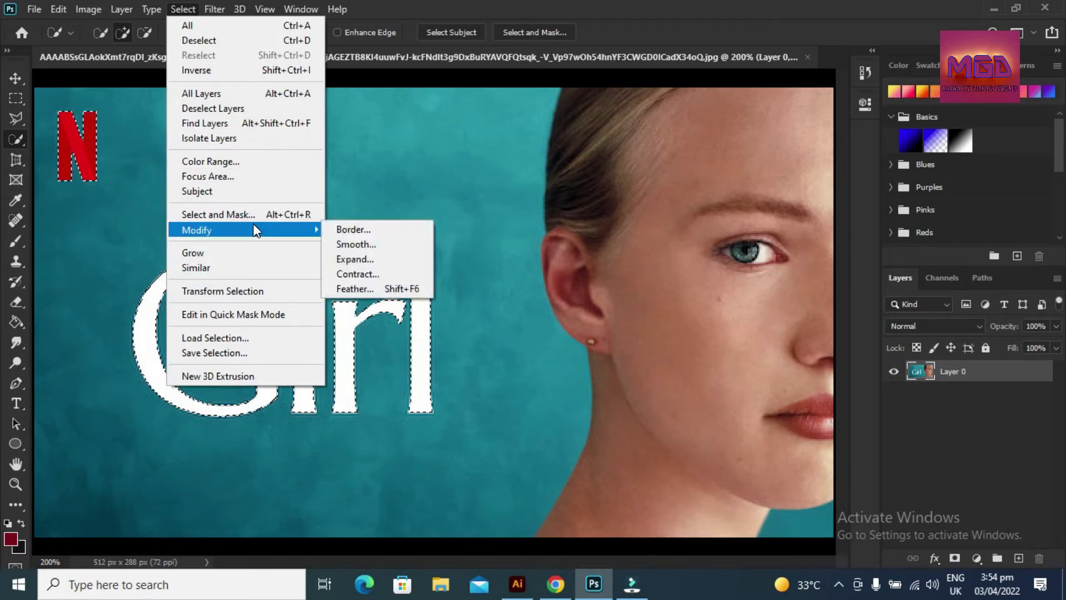
Expand the lettering selection by 1 pixel
{"action": "left_click", "coordinate": [359, 259]}
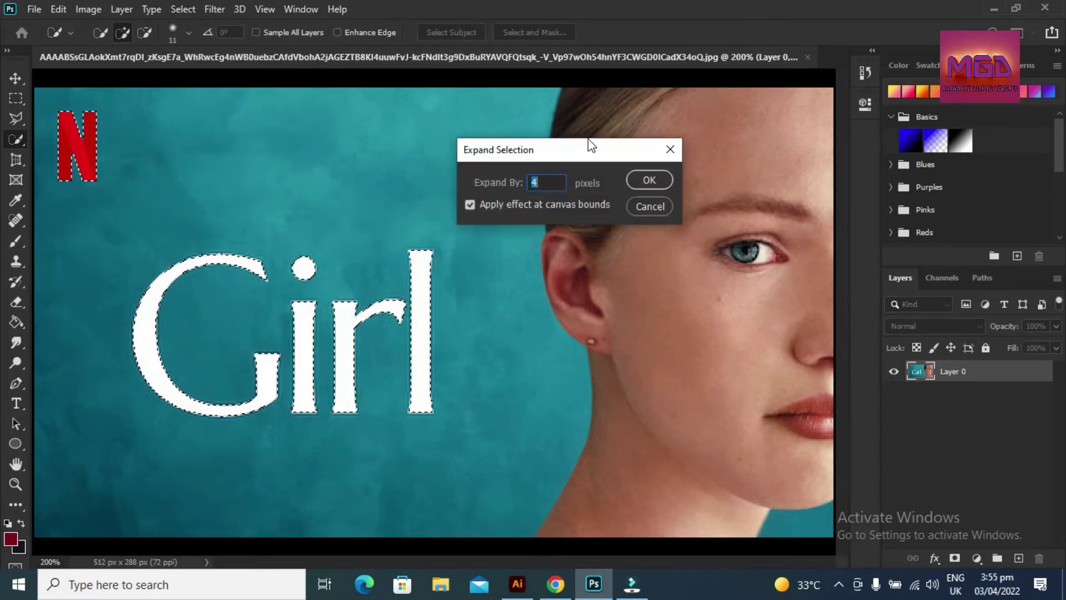
{"action": "key", "text": "Down"}
{"action": "key", "text": "Down"}
{"action": "key", "text": "Down"}
{"action": "left_click", "coordinate": [650, 180]}
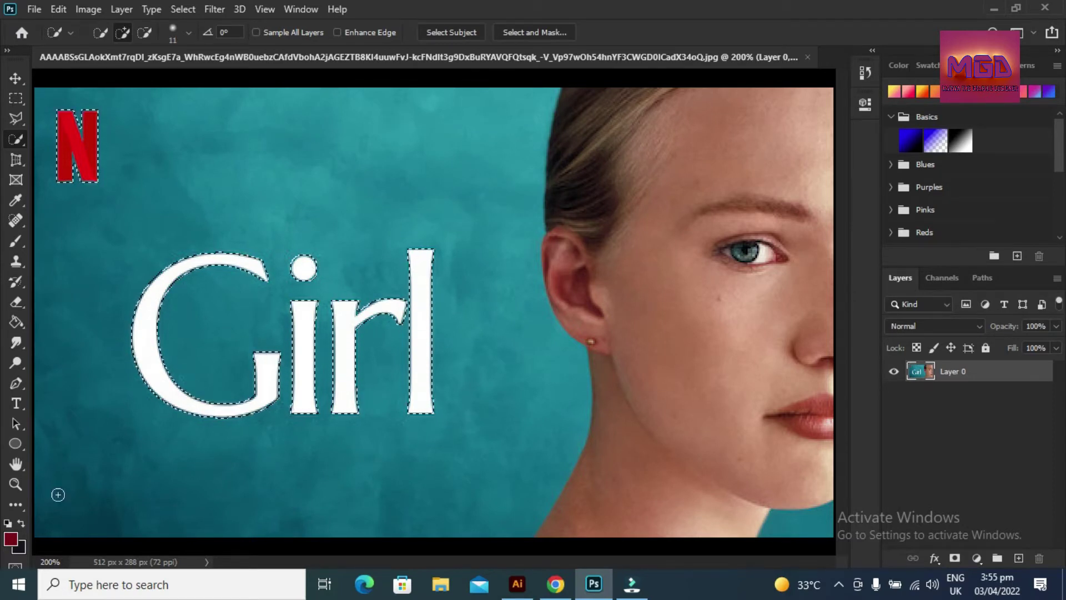
Content-Aware fill the selection to replace the Girl title and N with teal background
{"action": "right_click", "coordinate": [220, 261]}
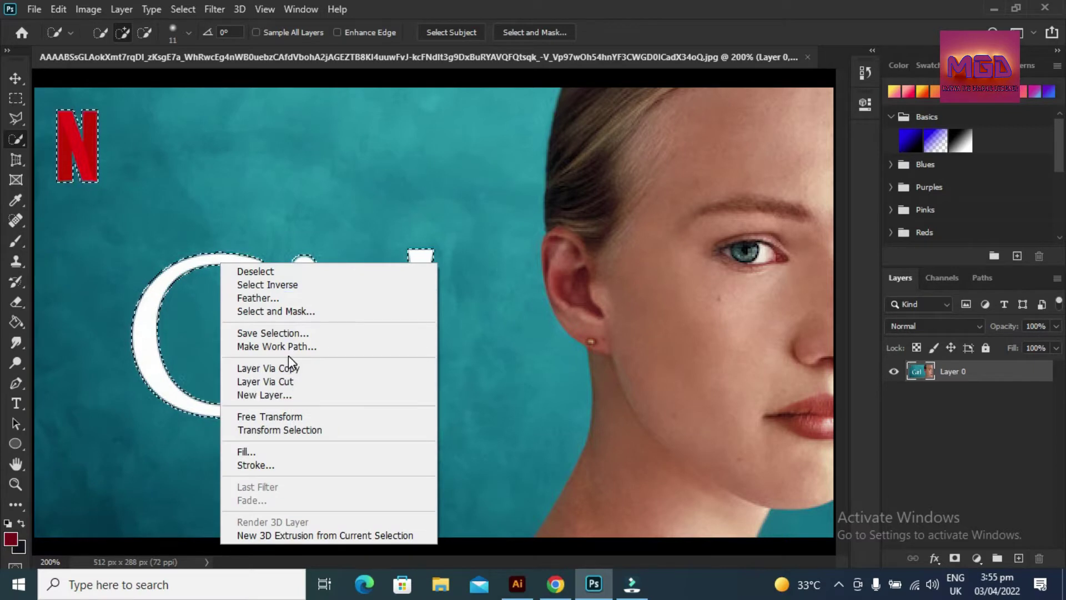
{"action": "left_click", "coordinate": [266, 451]}
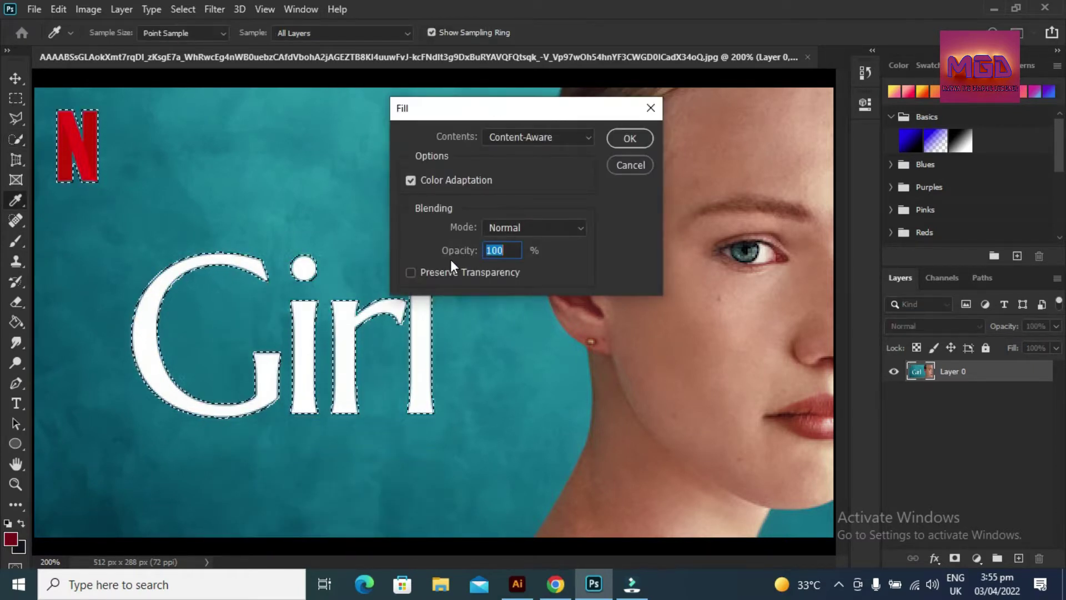
{"action": "left_click", "coordinate": [411, 273]}
{"action": "left_click", "coordinate": [411, 271]}
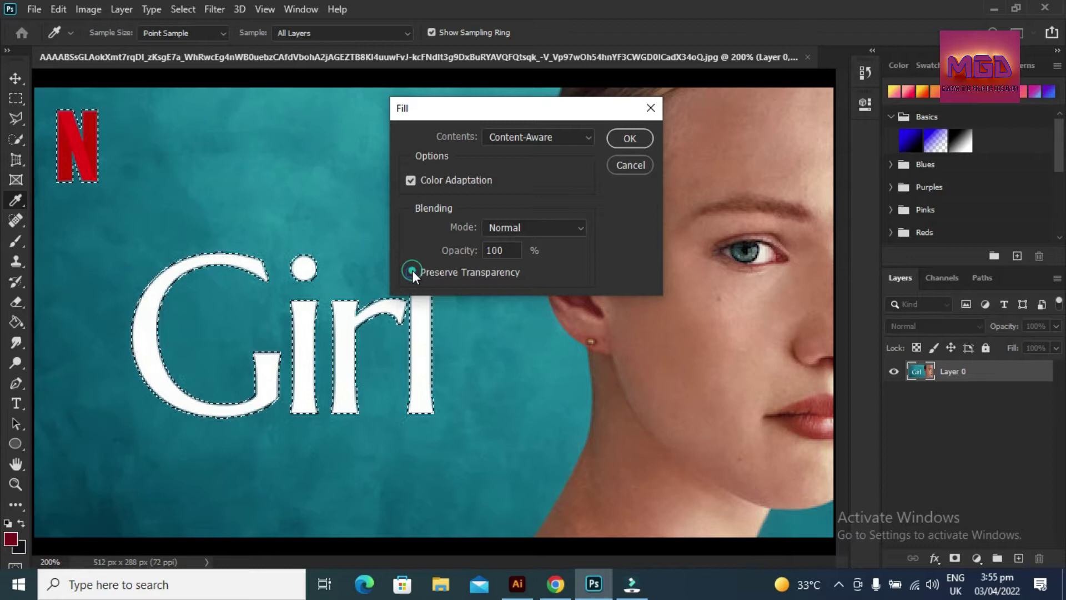
{"action": "left_click", "coordinate": [630, 138]}
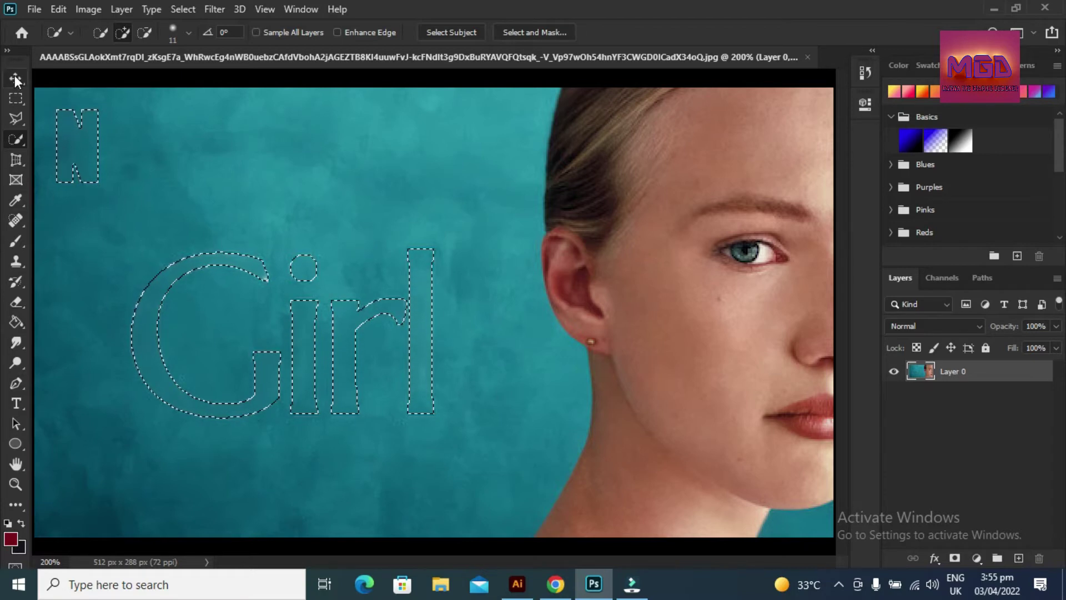
Clear the selection, then expand the lettering selection by 4 pixels
{"action": "right_click", "coordinate": [250, 267]}
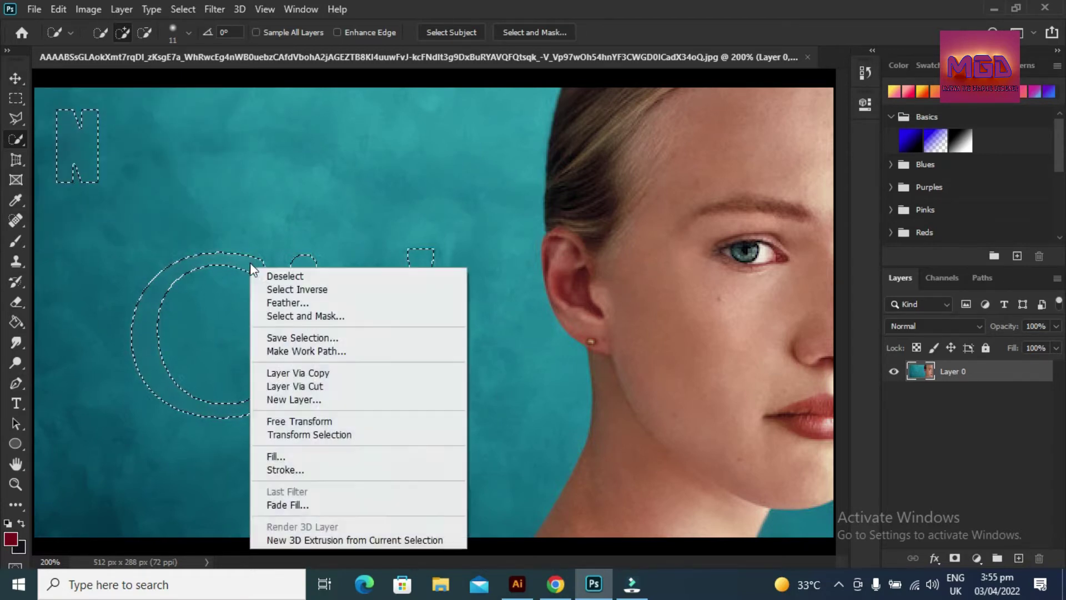
{"action": "left_click", "coordinate": [279, 275]}
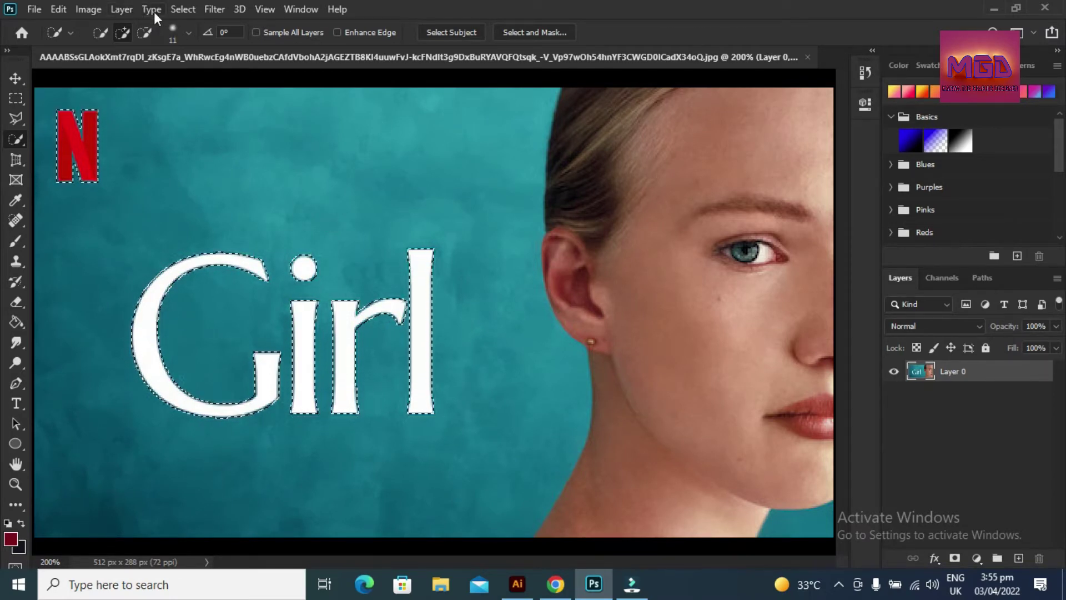
{"action": "left_click", "coordinate": [181, 9]}
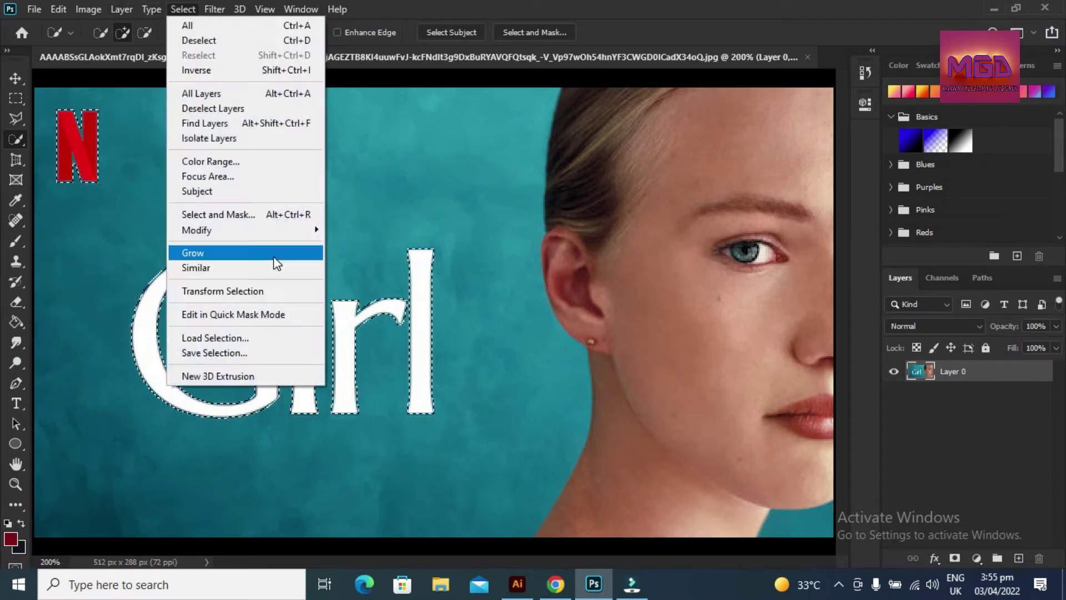
{"action": "mouse_move", "coordinate": [242, 230]}
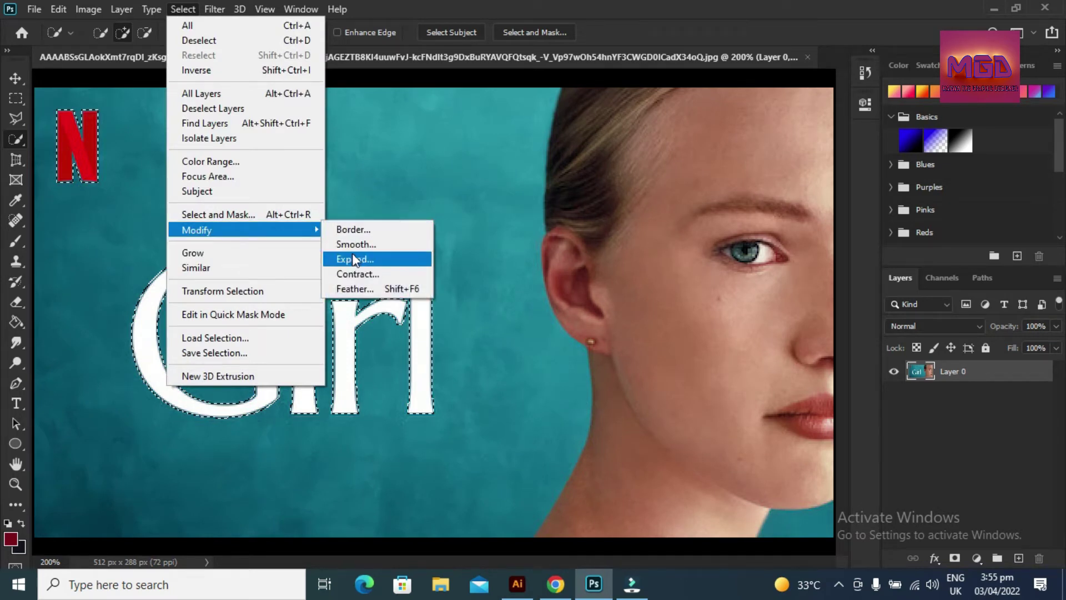
{"action": "left_click", "coordinate": [352, 256]}
{"action": "key", "text": "Up"}
{"action": "key", "text": "Up"}
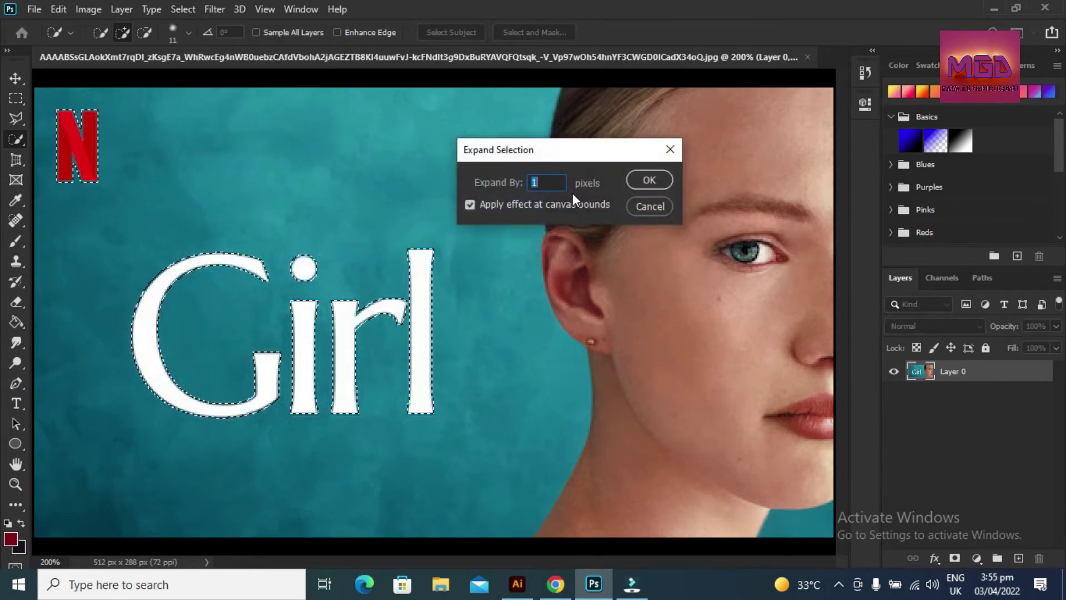
{"action": "key", "text": "Up"}
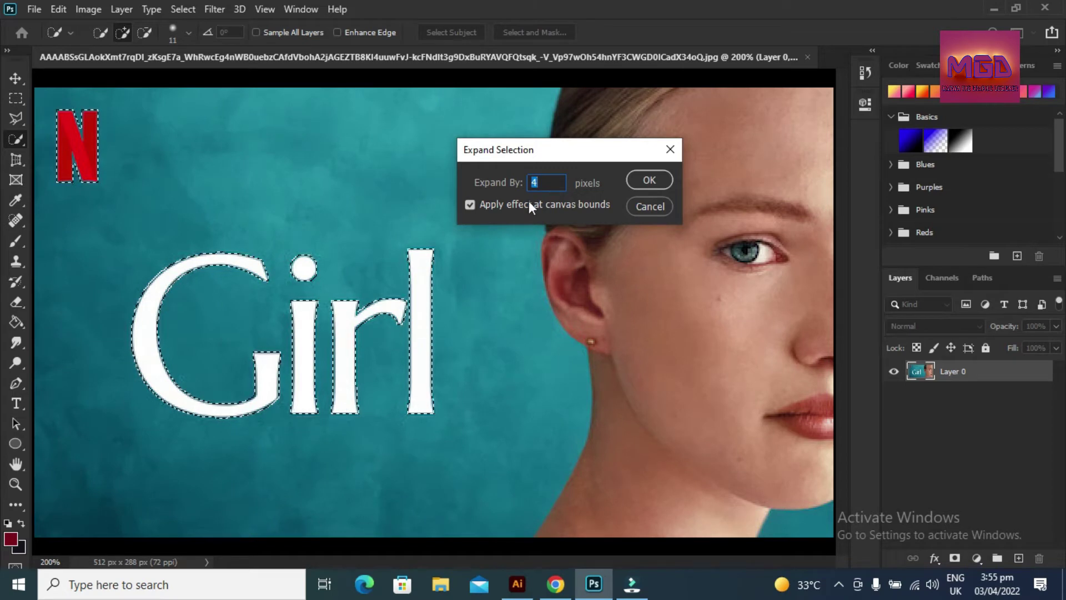
{"action": "left_click", "coordinate": [652, 181]}
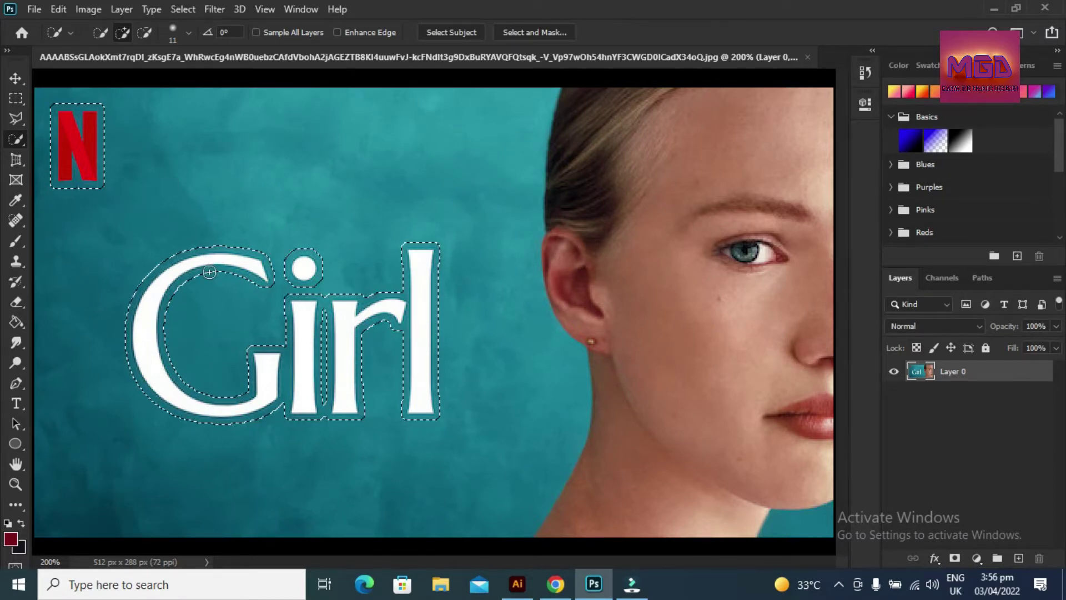
Content-Aware fill the expanded lettering area with background texture
{"action": "right_click", "coordinate": [209, 258]}
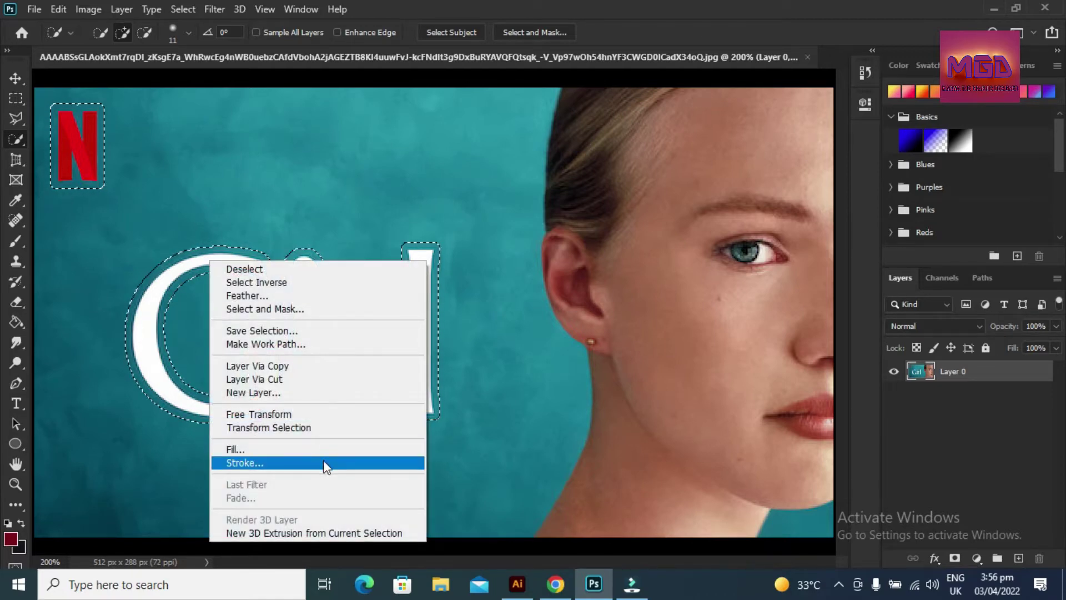
{"action": "left_click", "coordinate": [313, 449]}
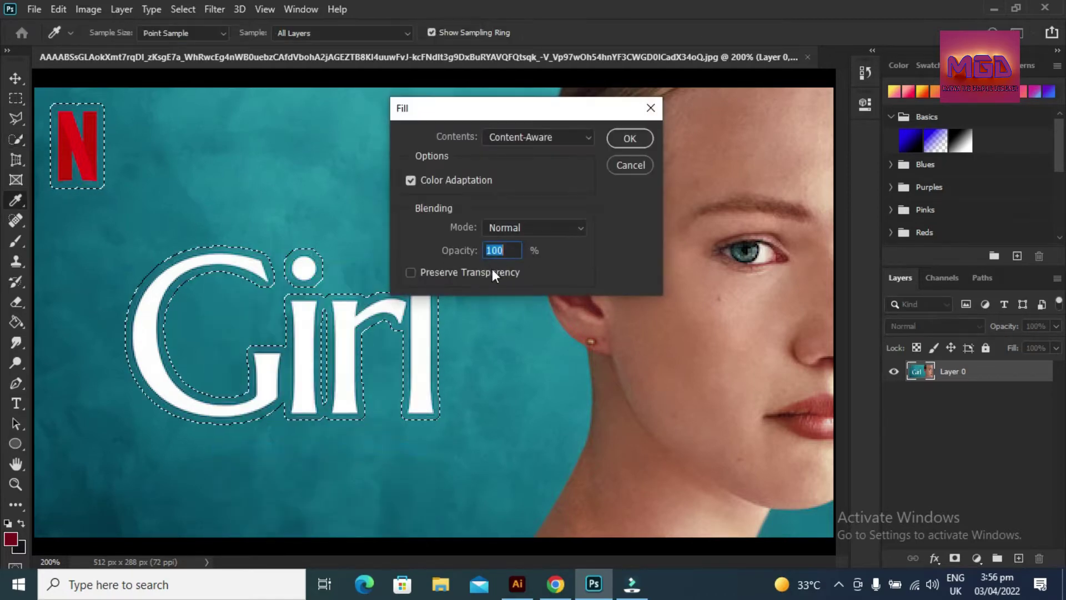
{"action": "left_click", "coordinate": [626, 140]}
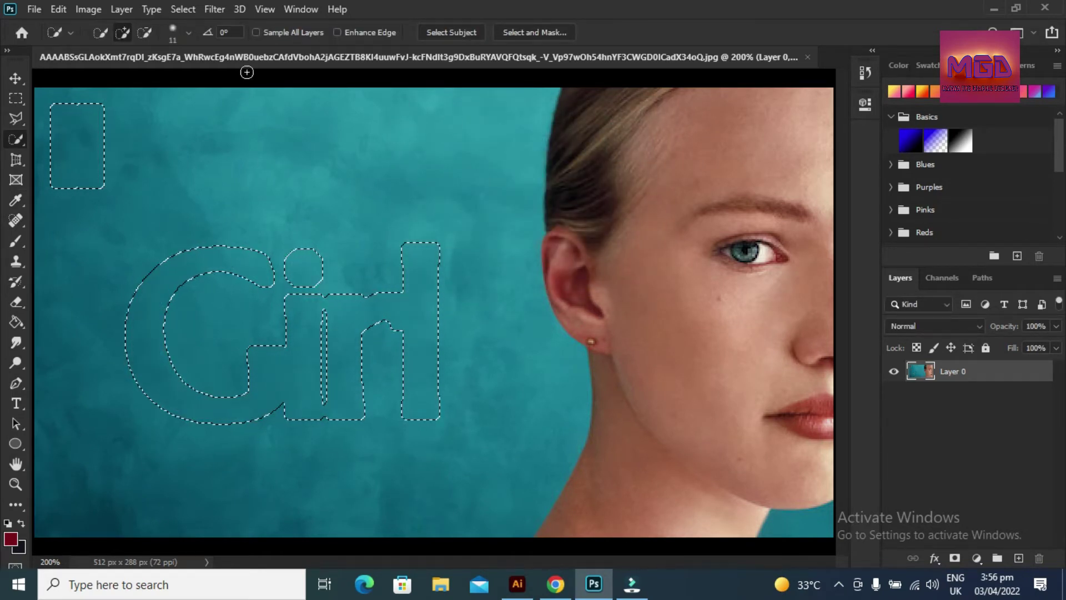
Deselect and duplicate Layer 0 as Layer 0 copy
{"action": "right_click", "coordinate": [74, 140]}
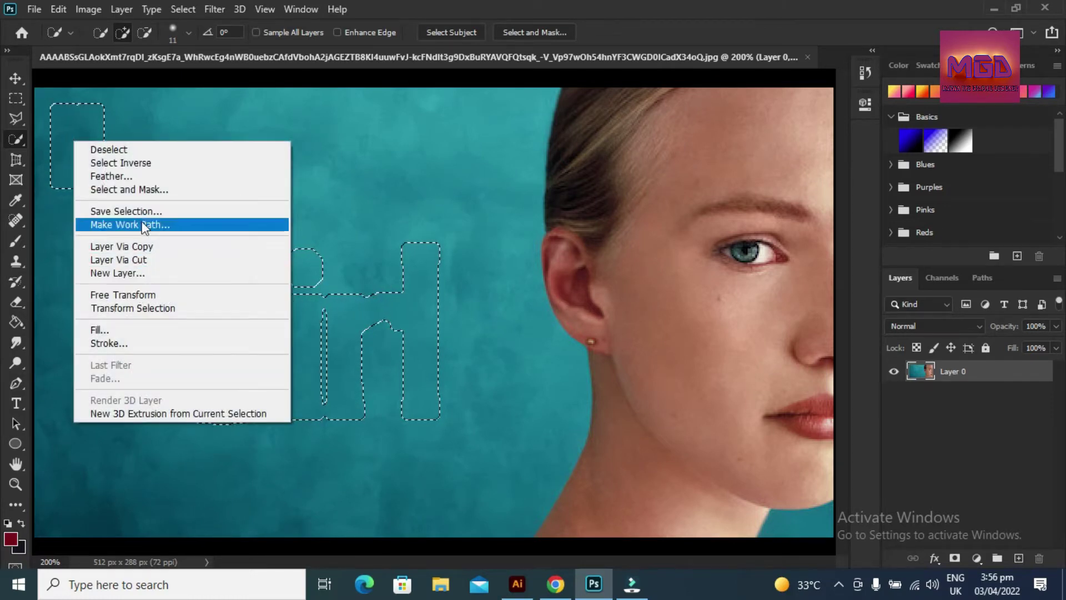
{"action": "left_click", "coordinate": [146, 146]}
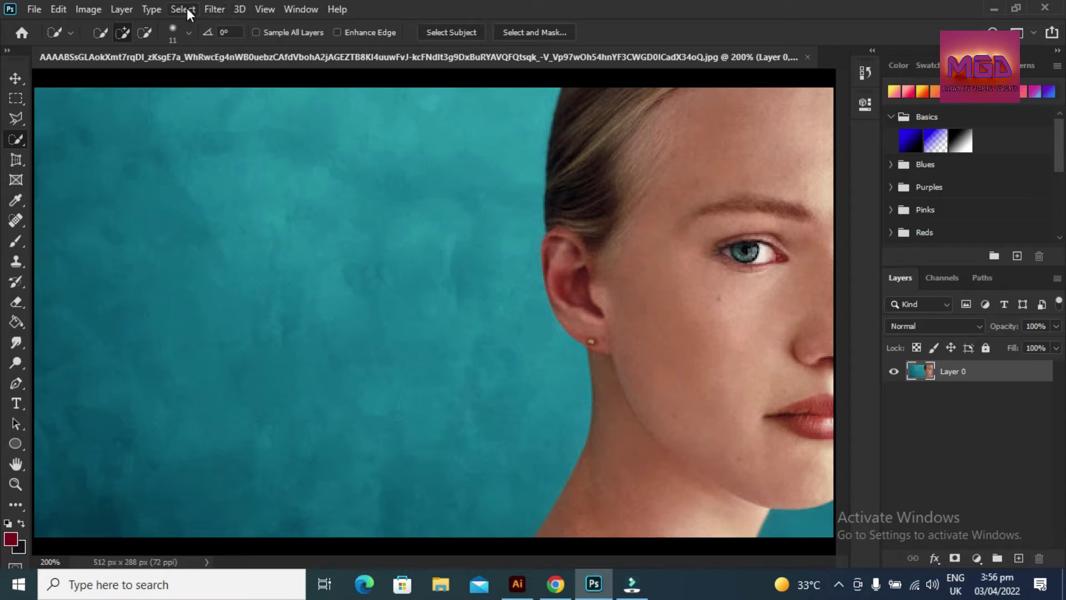
{"action": "right_click", "coordinate": [974, 382]}
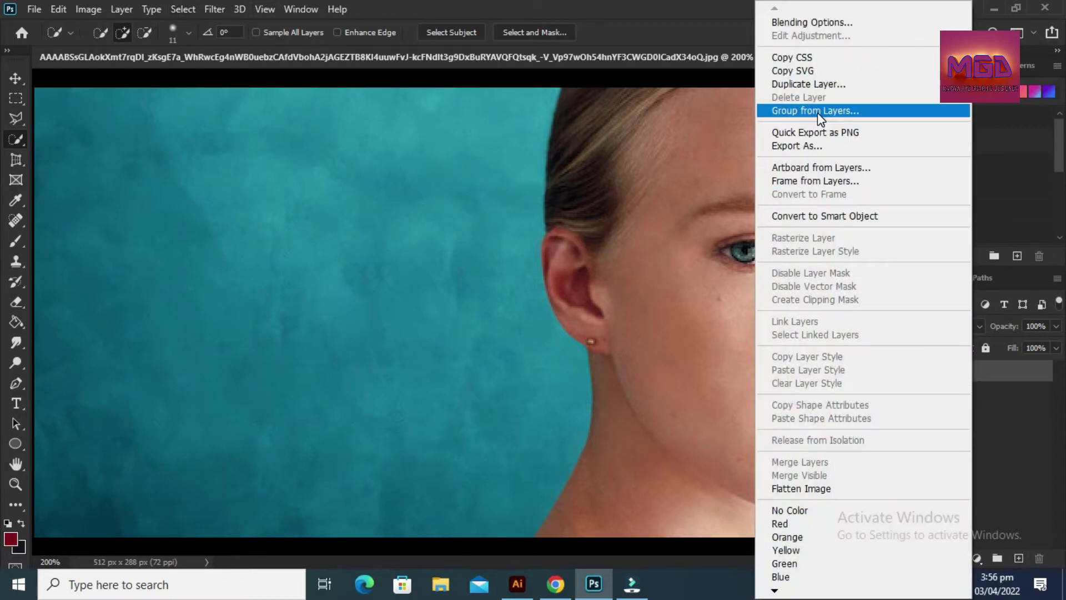
{"action": "left_click", "coordinate": [811, 85]}
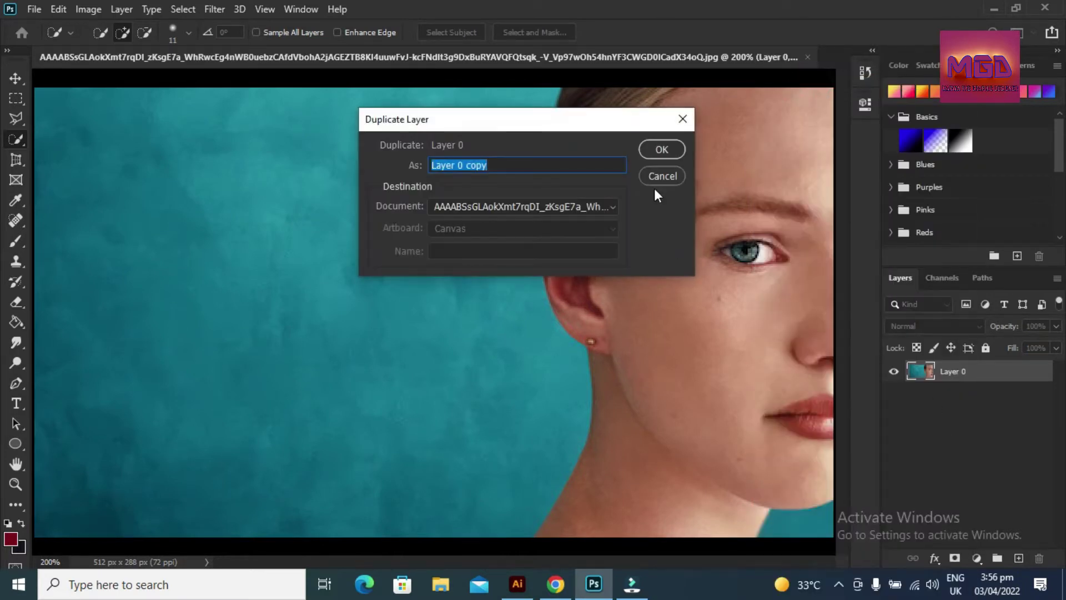
{"action": "left_click", "coordinate": [658, 151]}
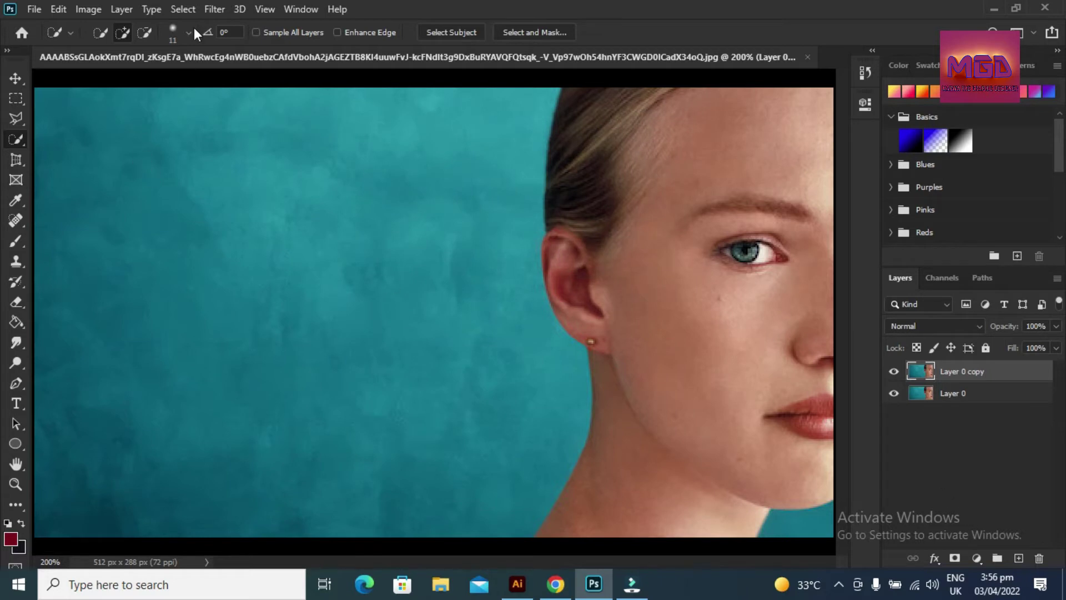
{"action": "left_click", "coordinate": [173, 12]}
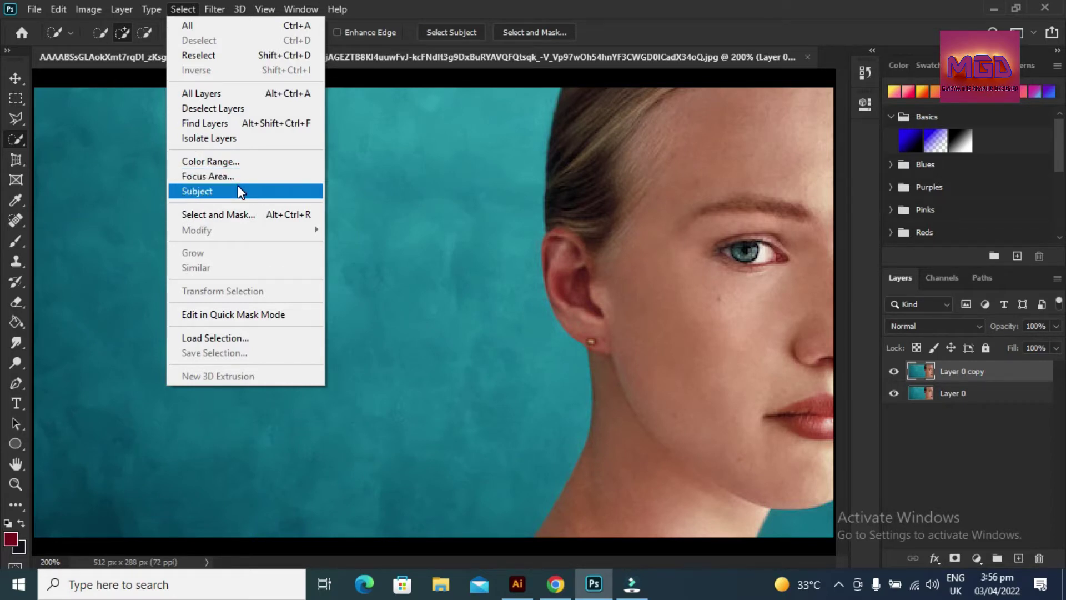
Select the woman as subject, then subtract the teal patch beside the chin
{"action": "left_click", "coordinate": [240, 192]}
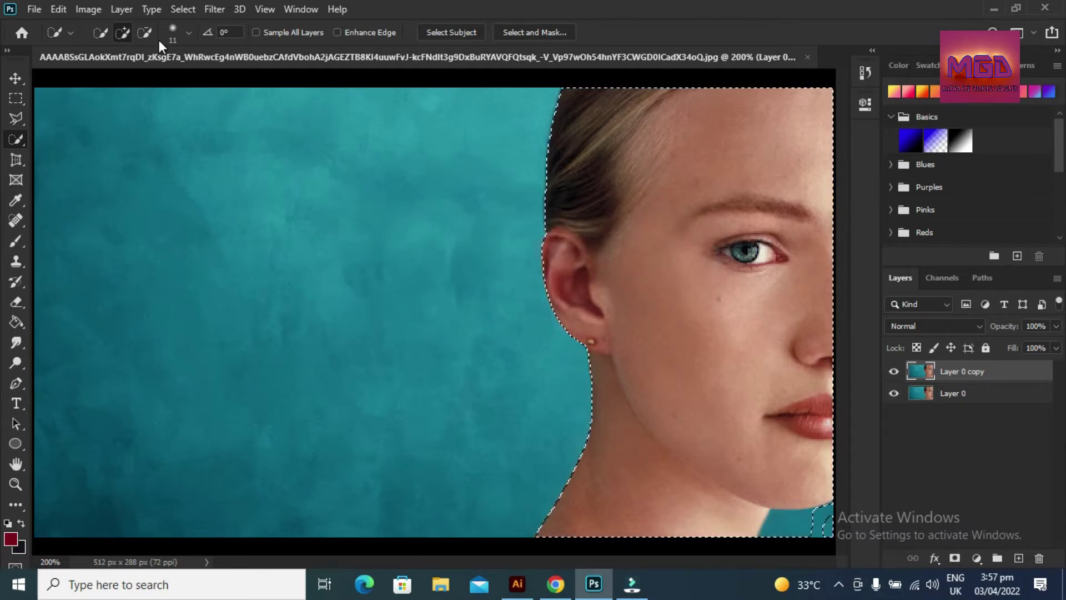
{"action": "left_click", "coordinate": [143, 30]}
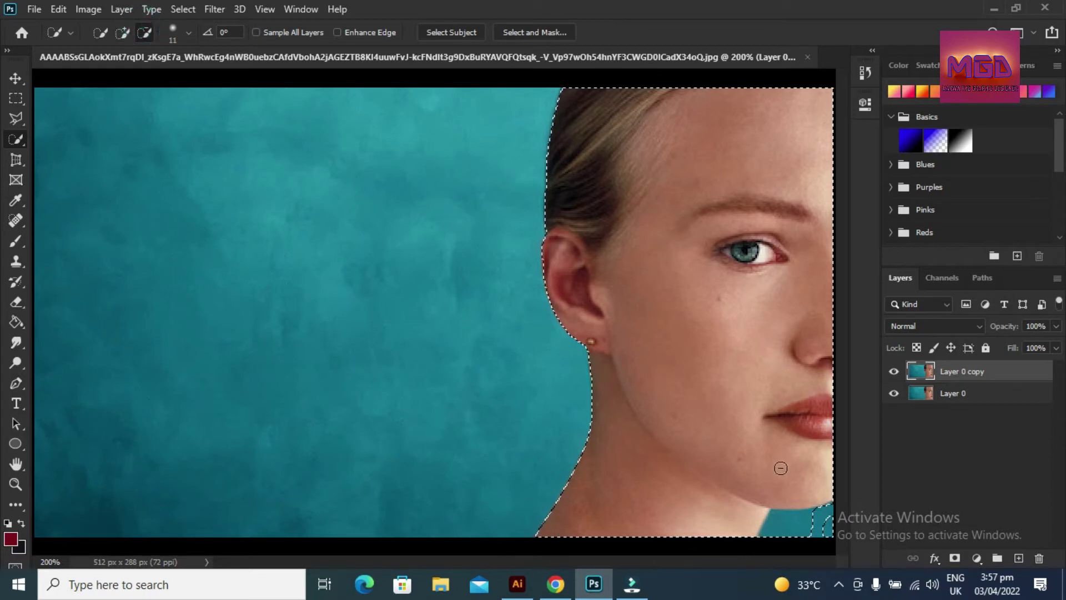
{"action": "left_click_drag", "start_coordinate": [816, 514], "coordinate": [814, 525]}
{"action": "left_click", "coordinate": [153, 10]}
{"action": "mouse_move", "coordinate": [183, 9]}
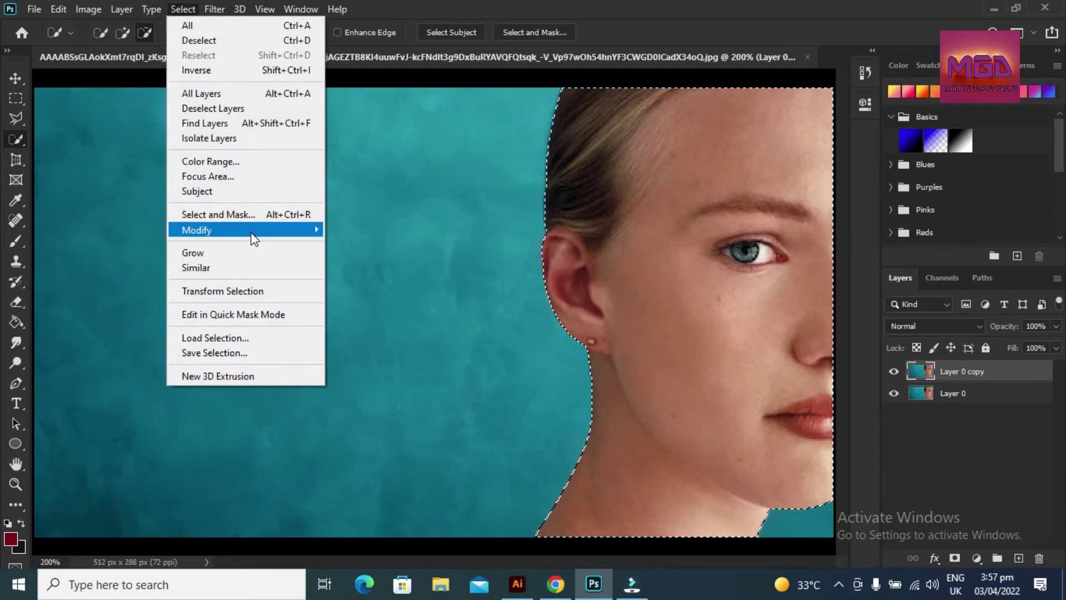
{"action": "mouse_move", "coordinate": [198, 230]}
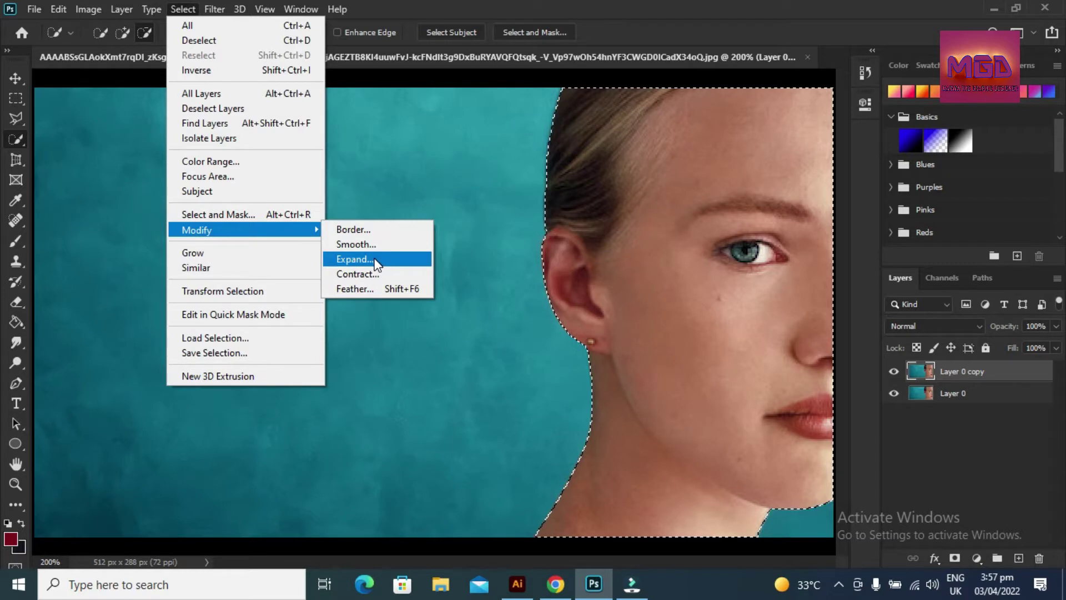
Expand the face selection by 1 pixel
{"action": "left_click", "coordinate": [376, 262]}
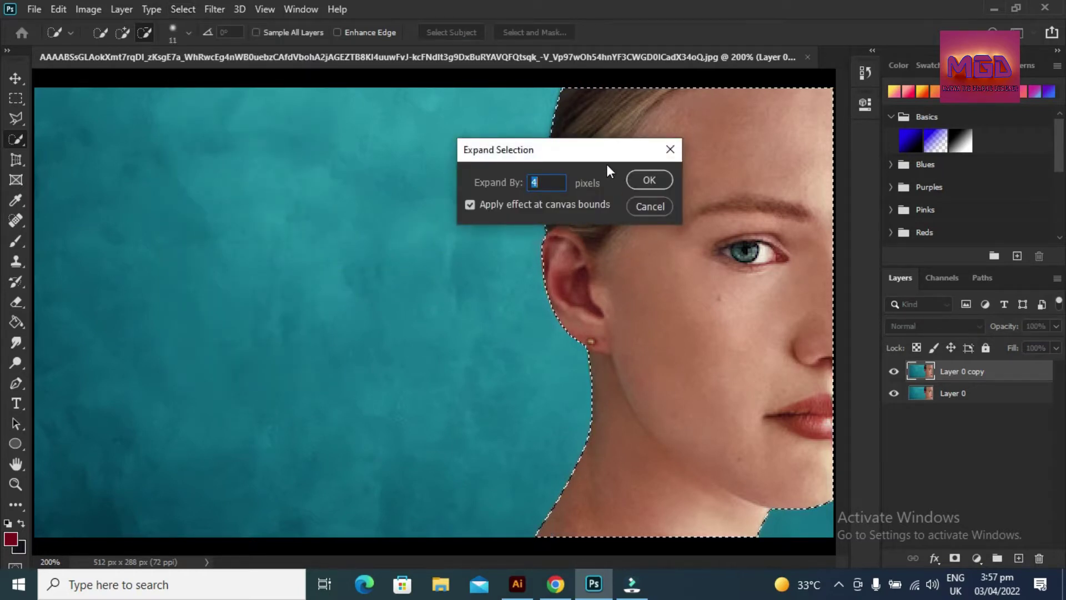
{"action": "type", "text": "1"}
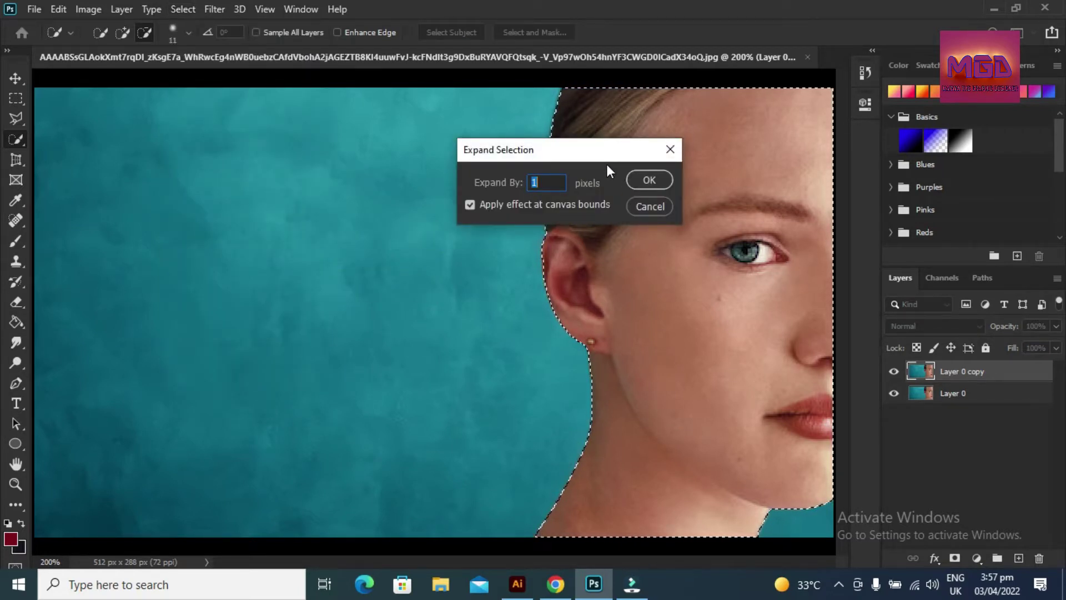
{"action": "left_click", "coordinate": [648, 179]}
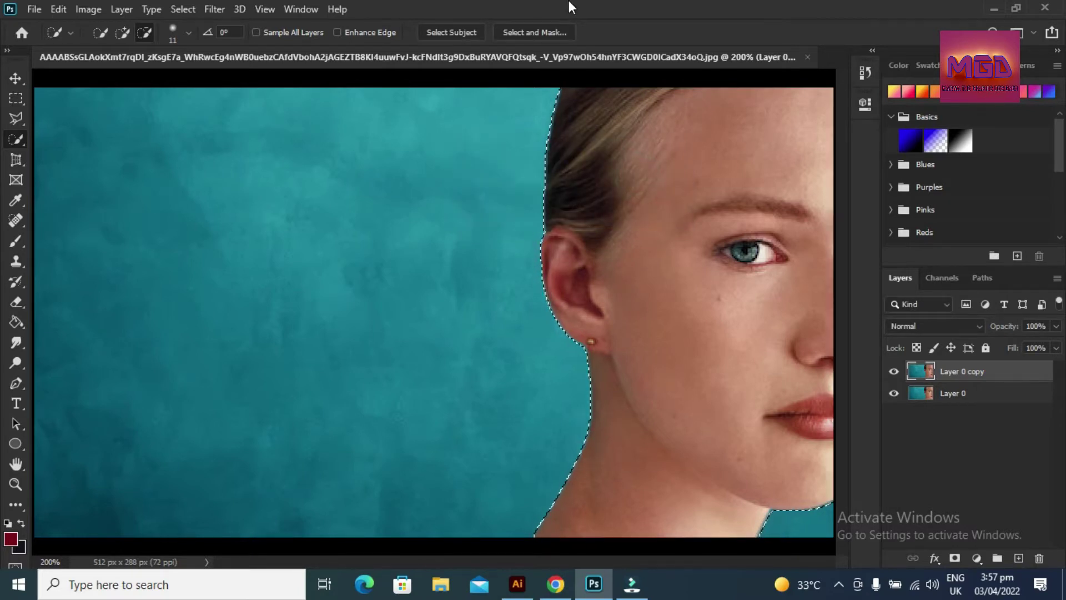
Invert the selection so the teal background is selected instead of the girl
{"action": "right_click", "coordinate": [444, 129]}
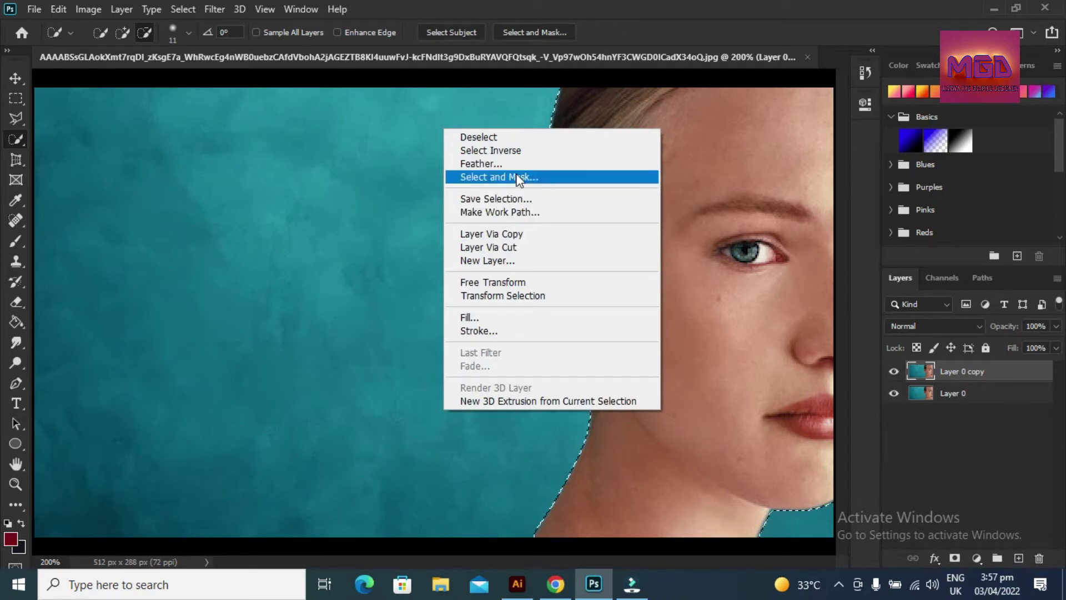
{"action": "left_click", "coordinate": [515, 149]}
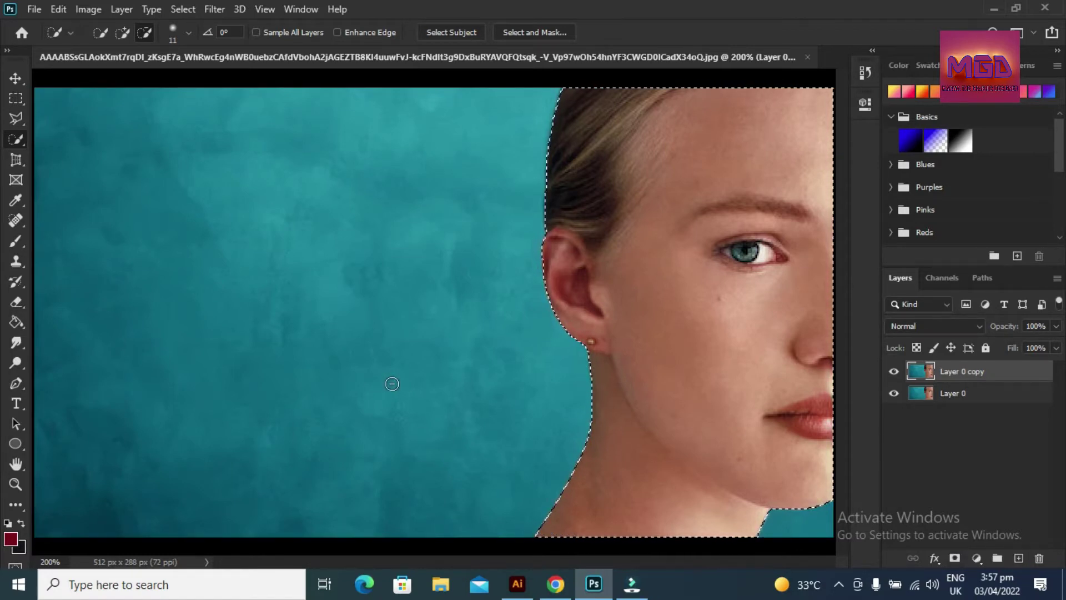
{"action": "right_click", "coordinate": [610, 259]}
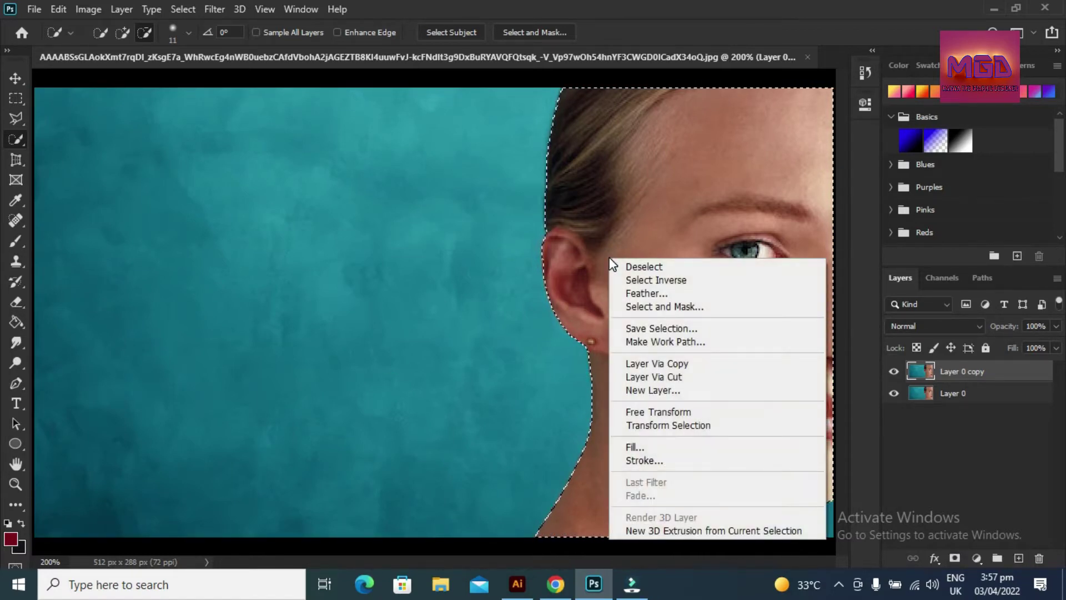
{"action": "left_click", "coordinate": [640, 282]}
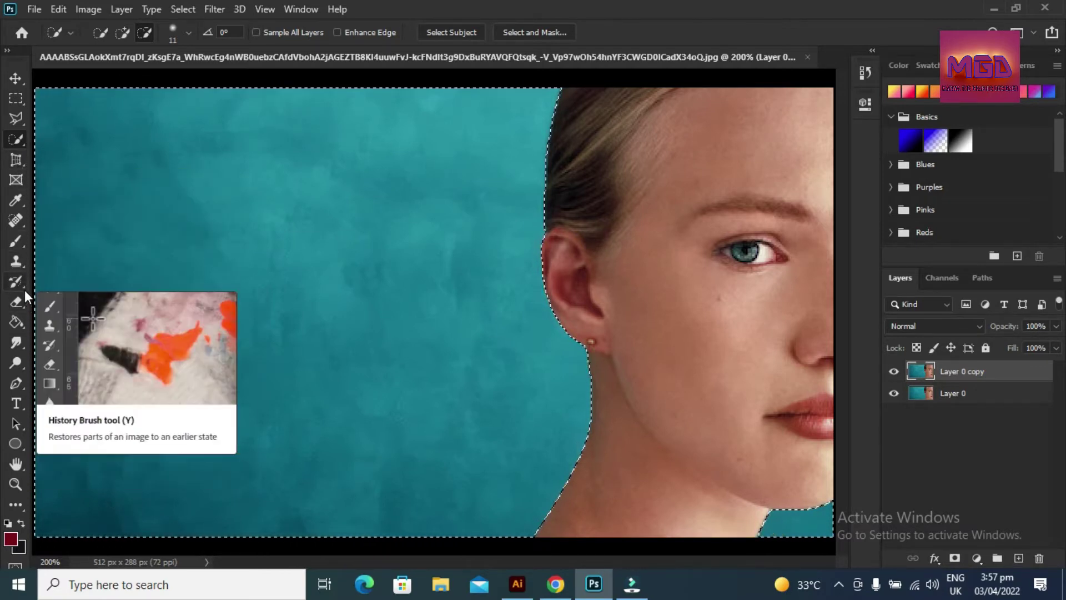
{"action": "left_click", "coordinate": [21, 320]}
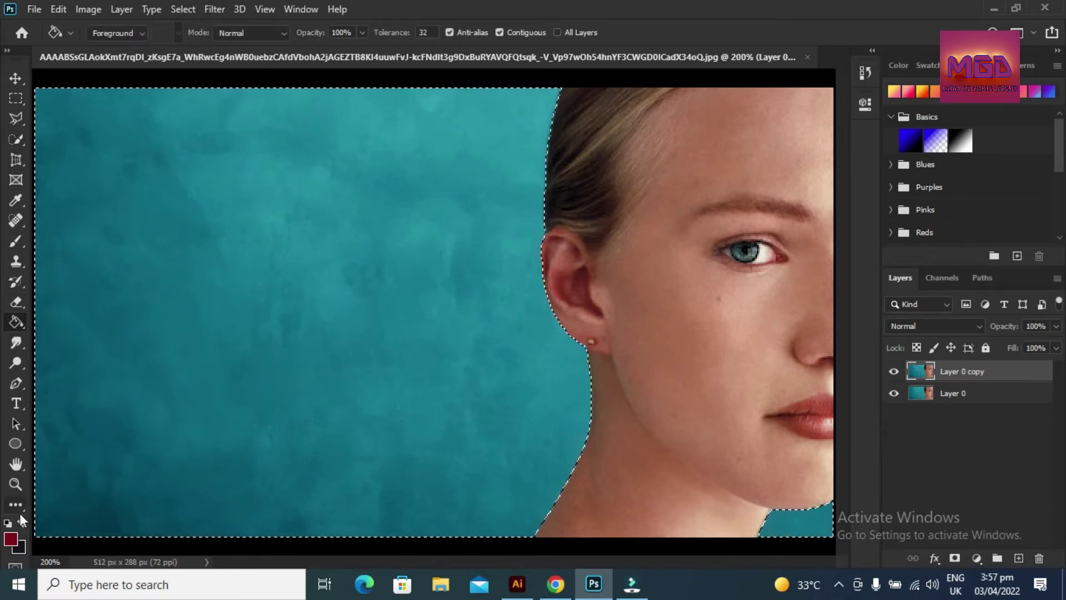
Set the foreground colour to a bright yellow
{"action": "left_click", "coordinate": [10, 538]}
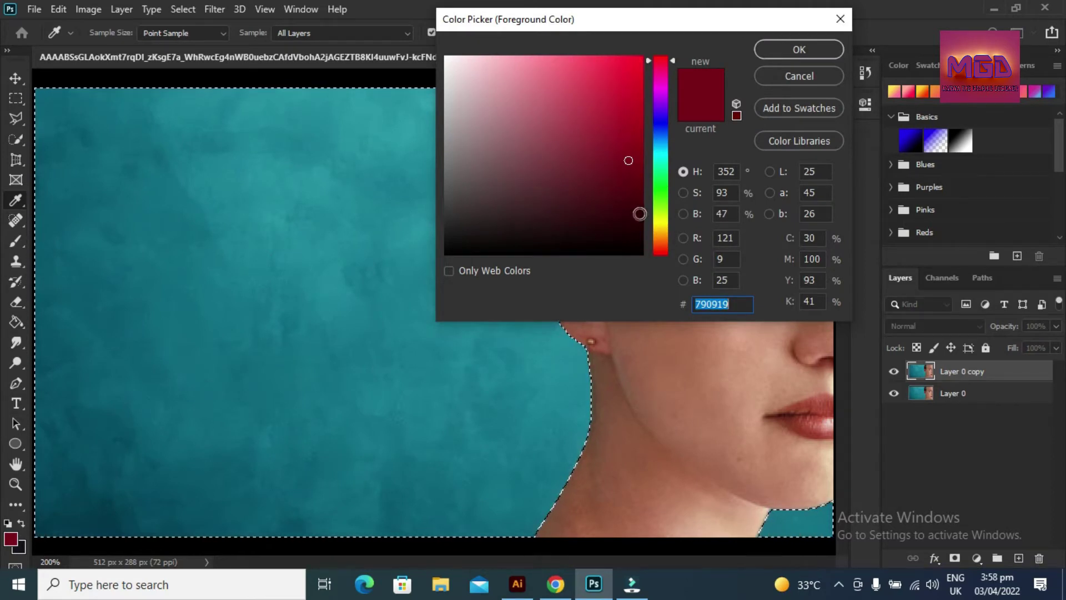
{"action": "left_click", "coordinate": [661, 221]}
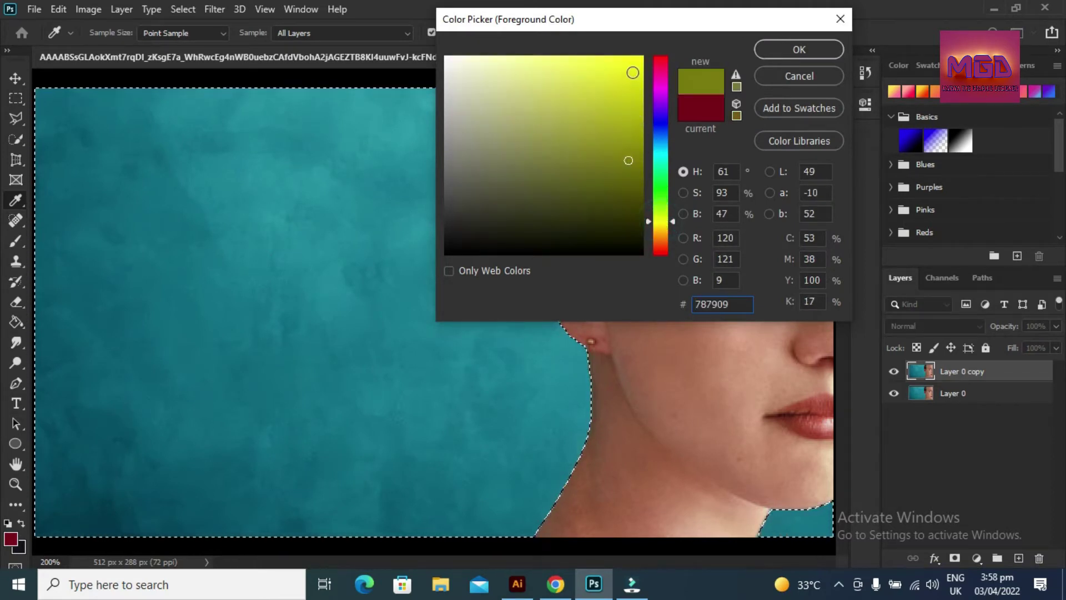
{"action": "left_click", "coordinate": [632, 65]}
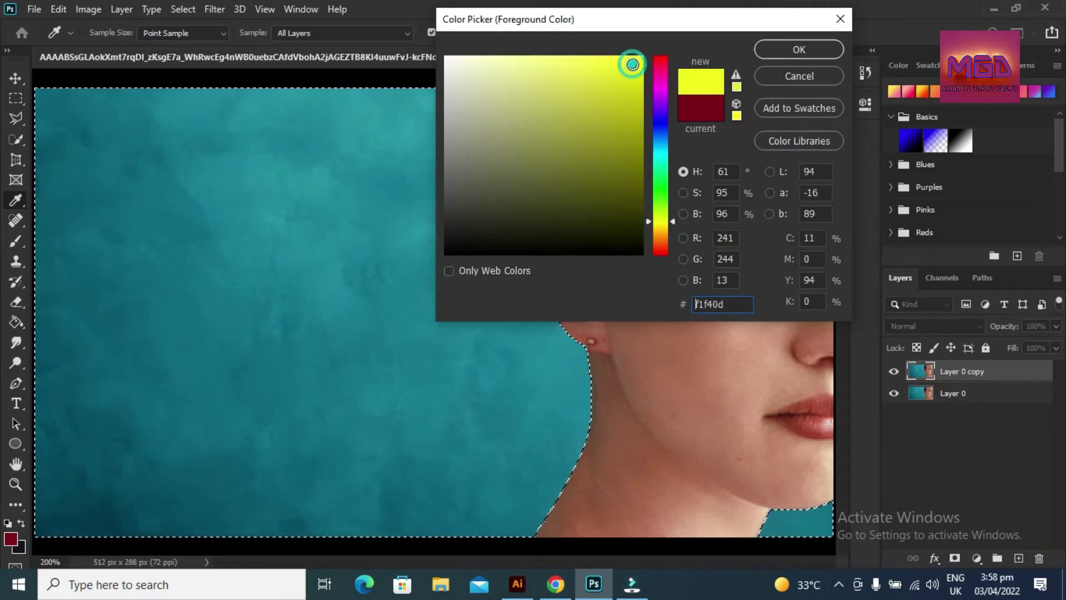
{"action": "left_click", "coordinate": [779, 48]}
Paint-bucket the teal background areas yellow, including the hairline, bottom-left and bottom-right patches
{"action": "left_click", "coordinate": [316, 346]}
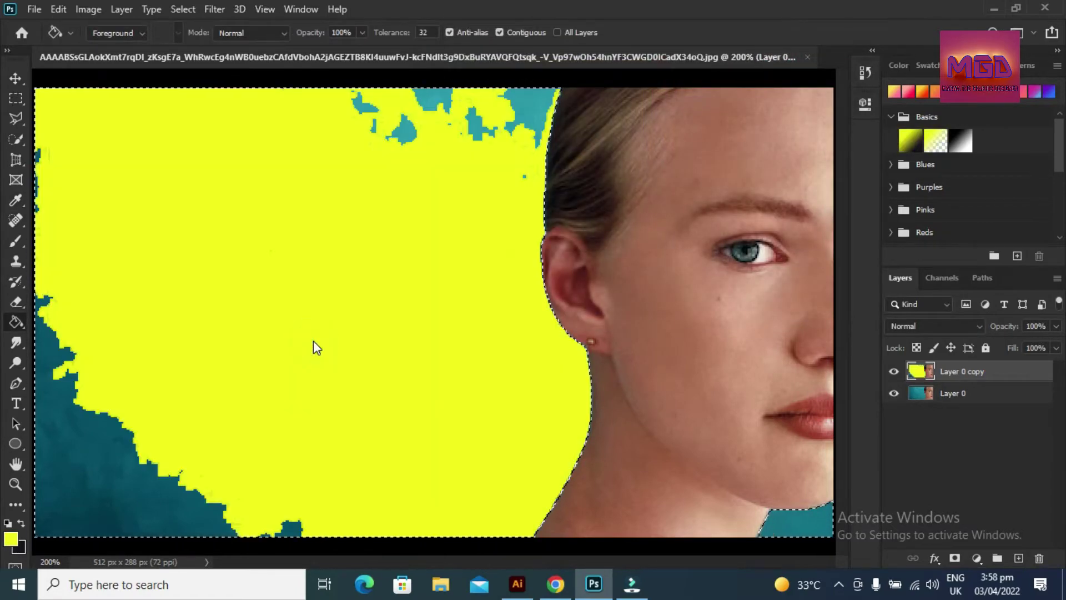
{"action": "left_click", "coordinate": [516, 96]}
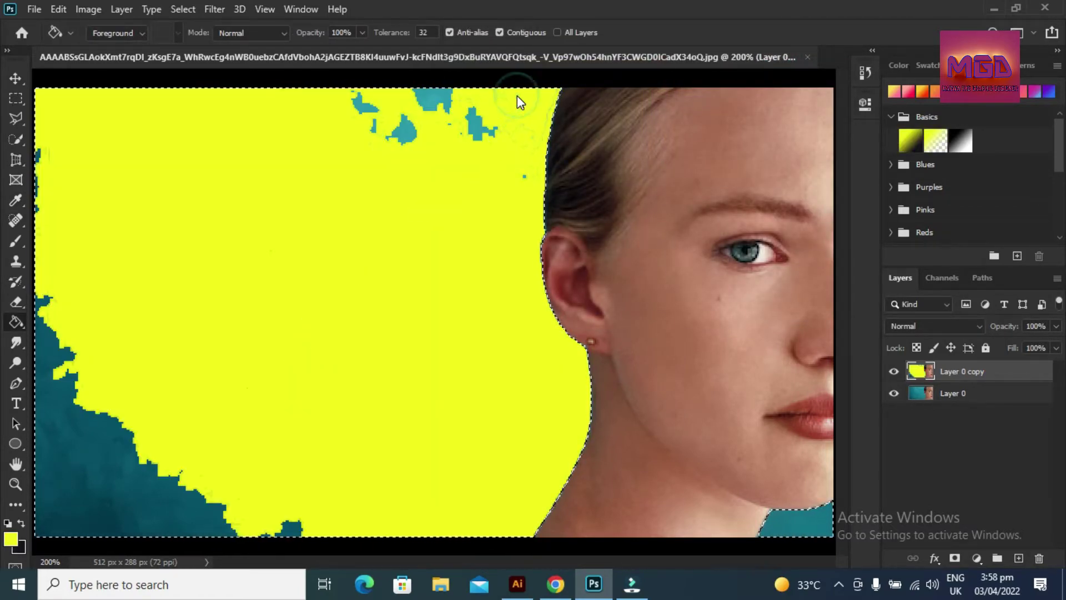
{"action": "left_click", "coordinate": [61, 500]}
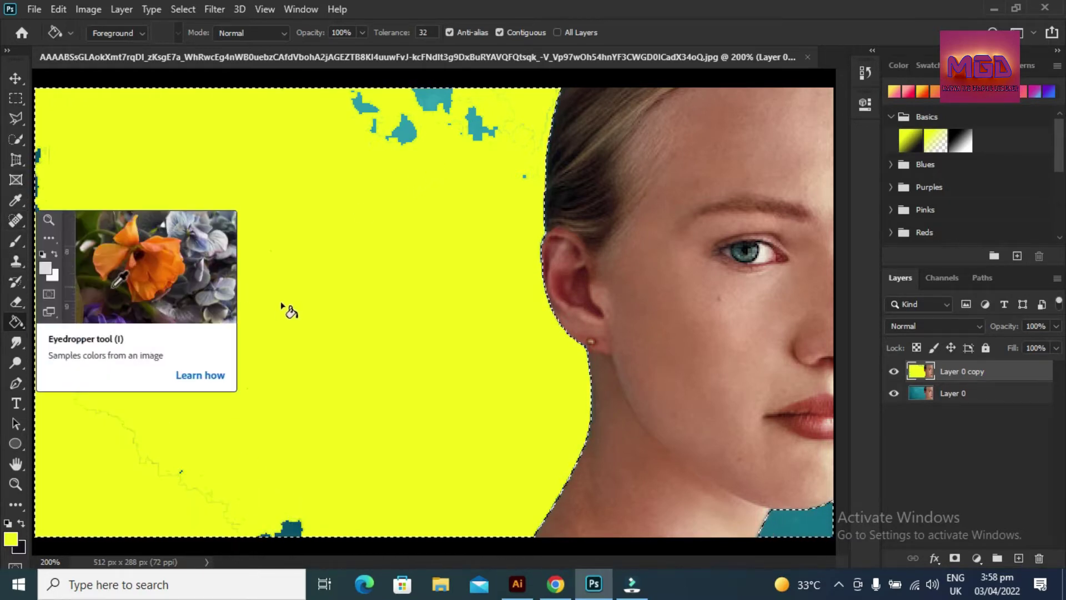
{"action": "left_click", "coordinate": [784, 512]}
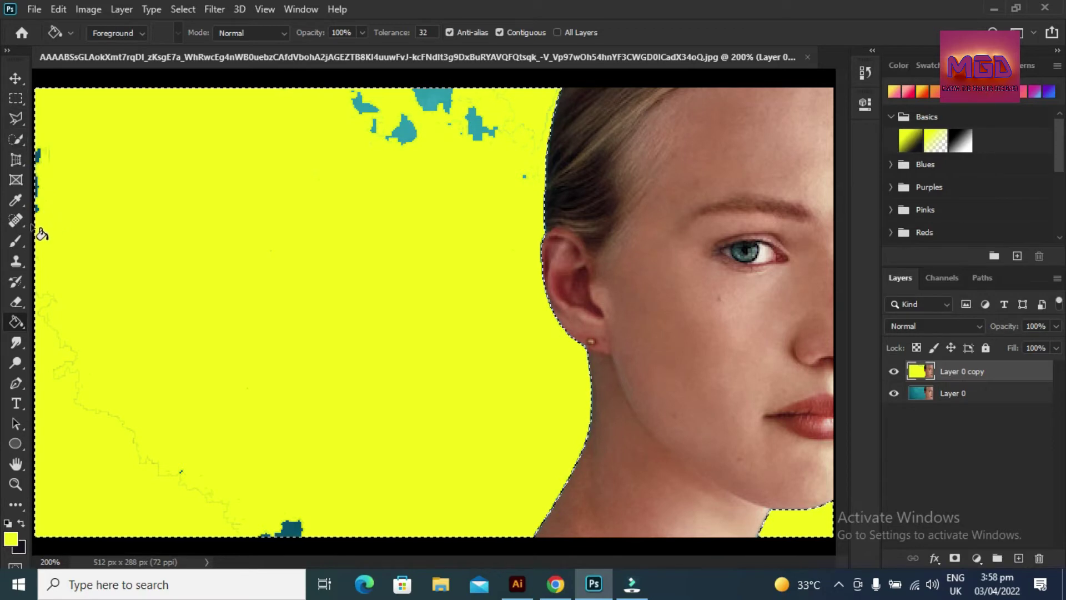
{"action": "left_click", "coordinate": [17, 240]}
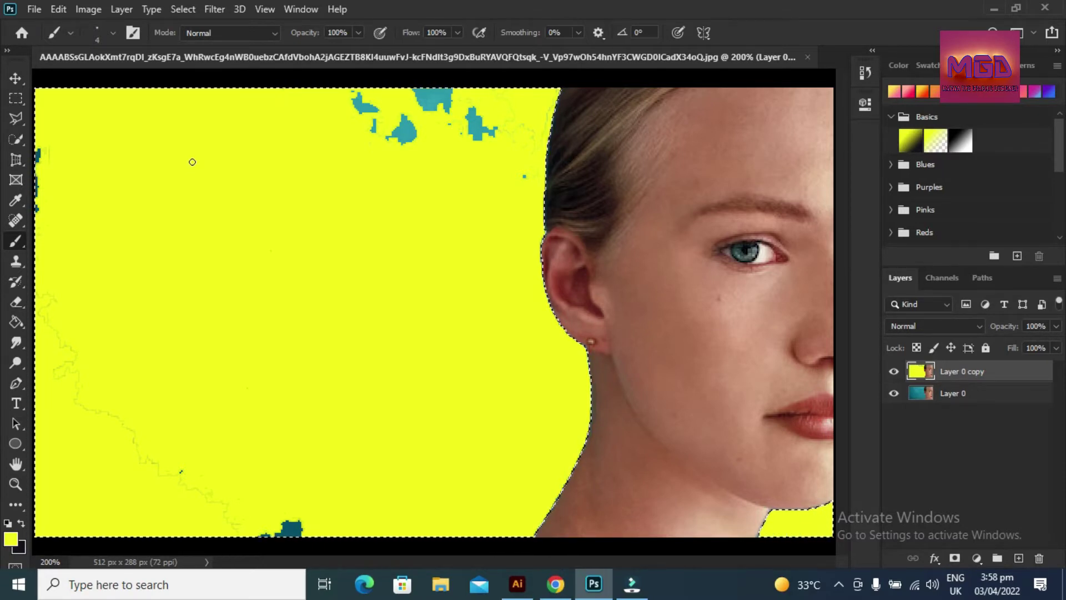
Set the brush size to 100 px
{"action": "left_click", "coordinate": [114, 32]}
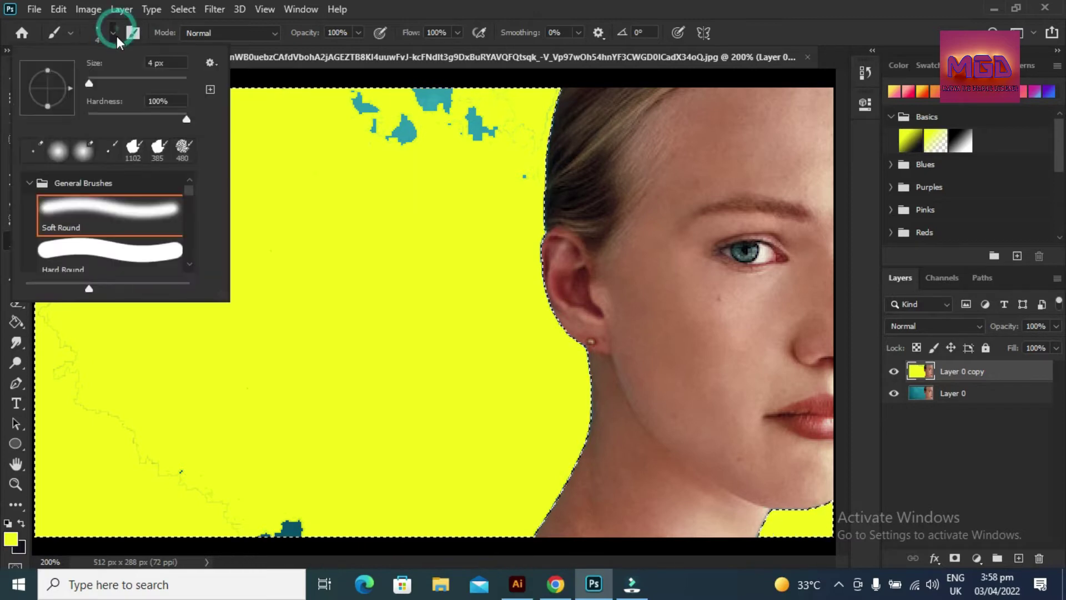
{"action": "left_click", "coordinate": [137, 78]}
{"action": "key", "text": "Return"}
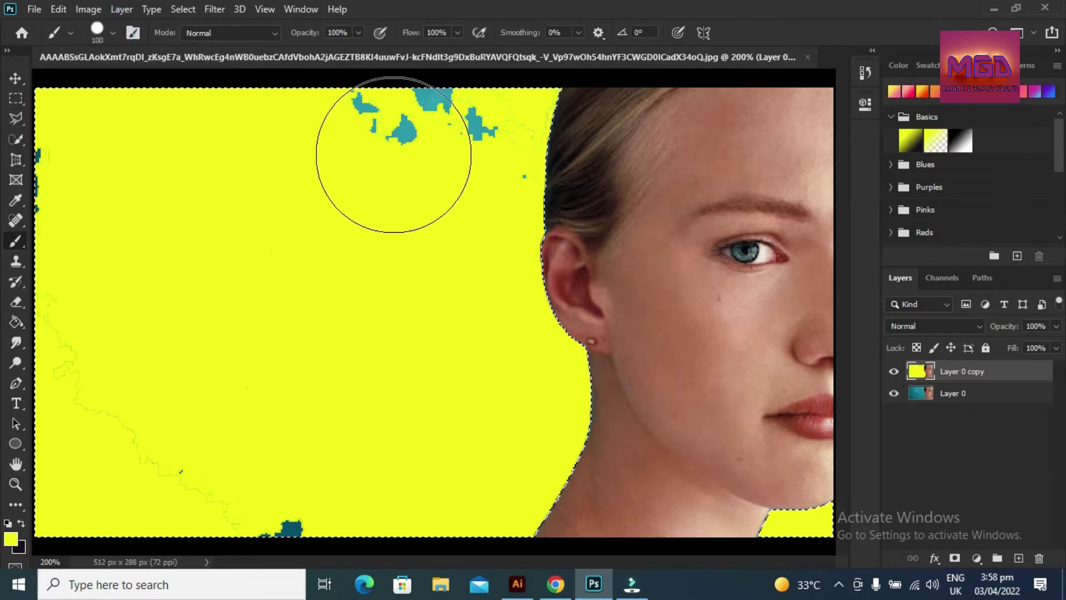
Paint yellow over the leftover teal specks at the top, left edge and bottom
{"action": "left_click", "coordinate": [393, 151]}
{"action": "left_click", "coordinate": [424, 138]}
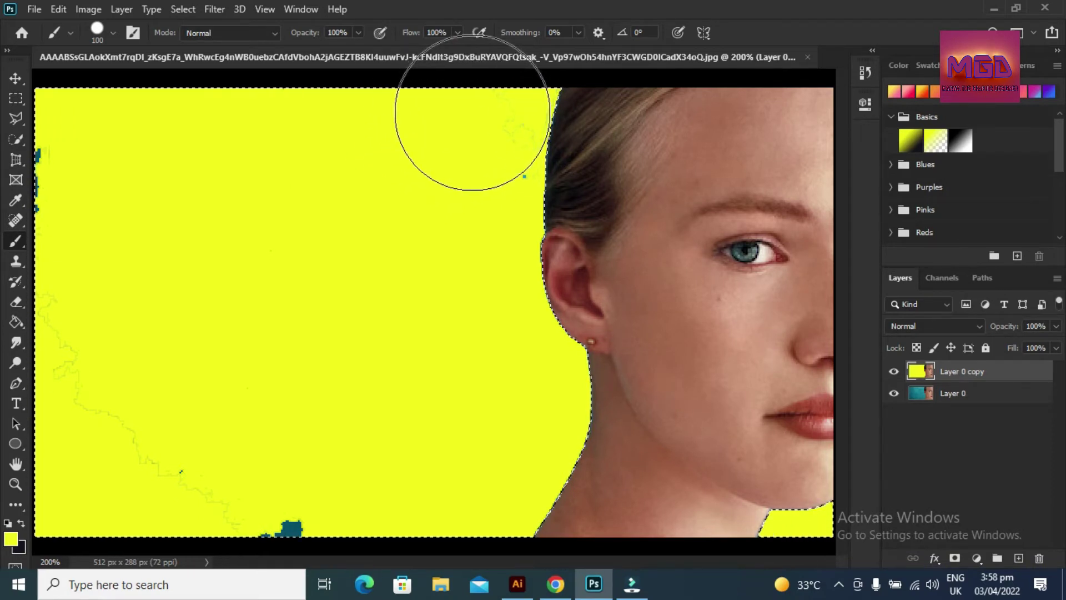
{"action": "left_click", "coordinate": [472, 112]}
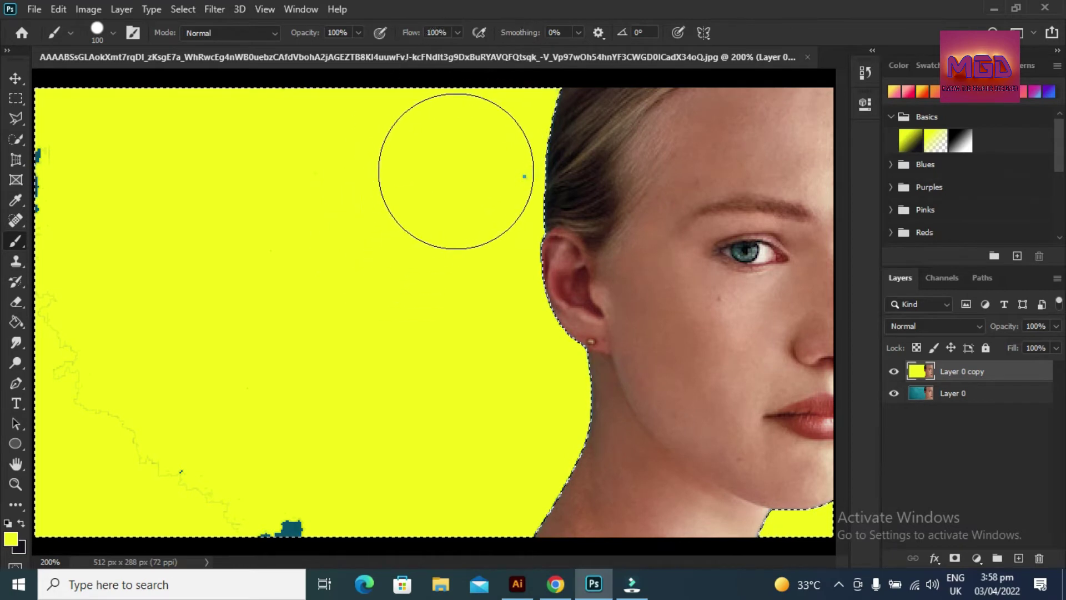
{"action": "left_click", "coordinate": [459, 171]}
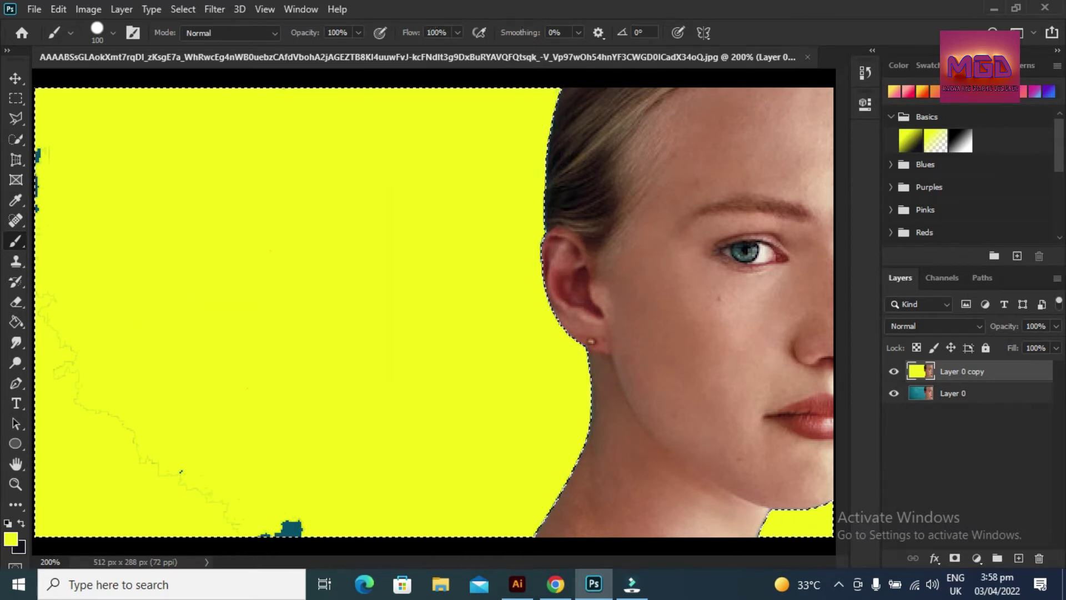
{"action": "left_click", "coordinate": [39, 183]}
{"action": "left_click", "coordinate": [300, 490]}
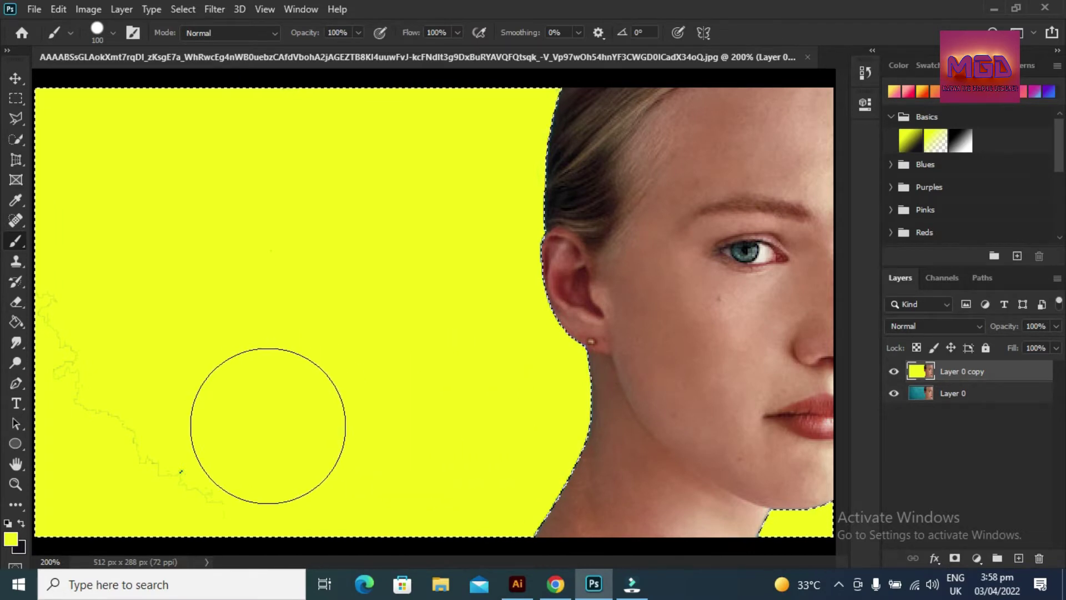
{"action": "left_click", "coordinate": [16, 79]}
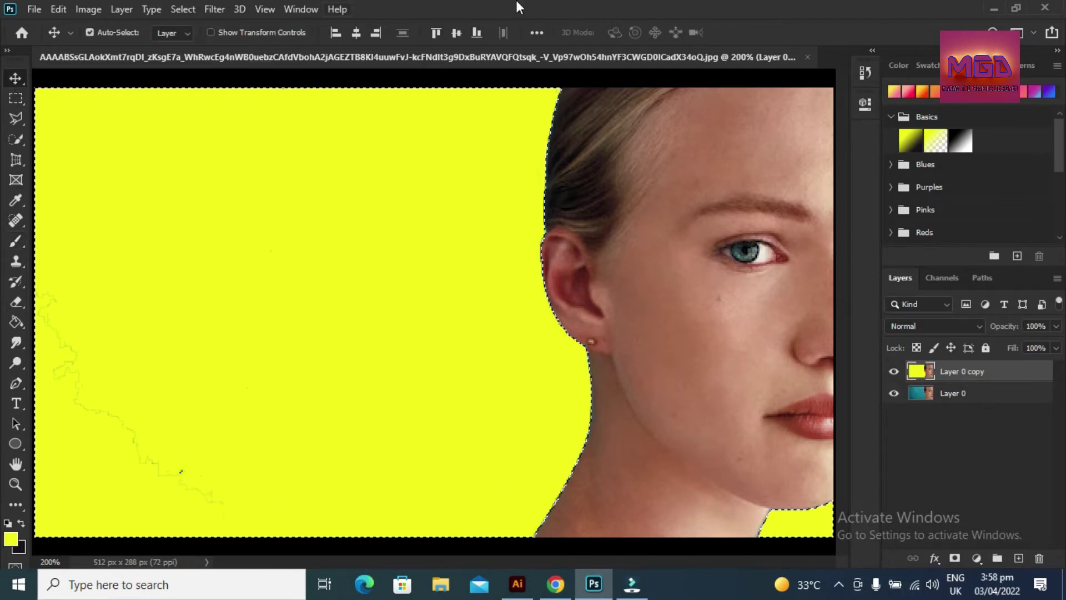
Keep Normal blending, undo the yellow strokes back to teal, and add empty Layer 1
{"action": "left_click", "coordinate": [940, 331]}
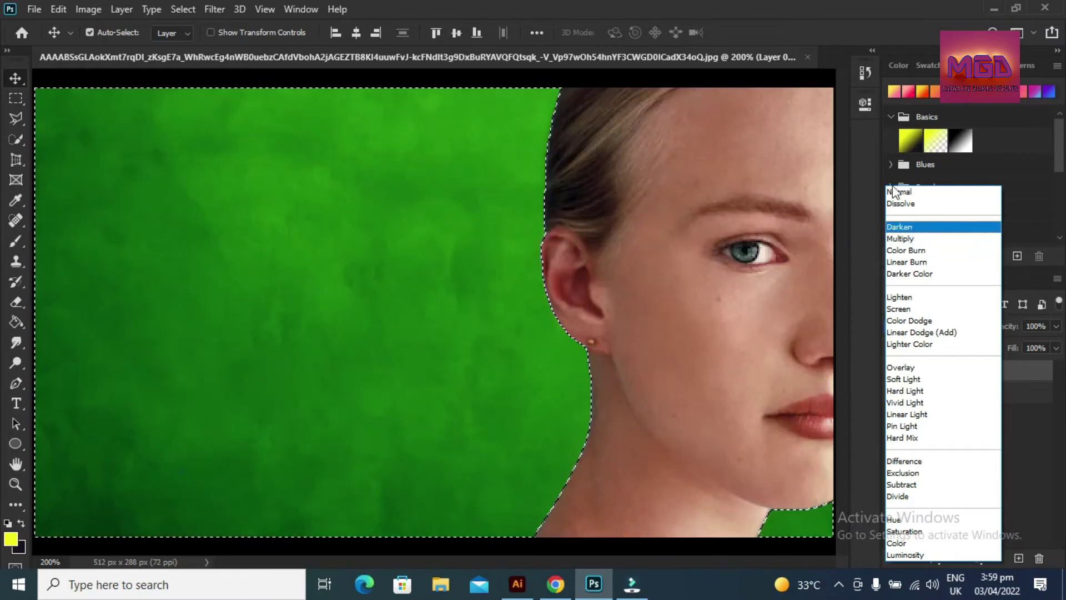
{"action": "left_click", "coordinate": [894, 191]}
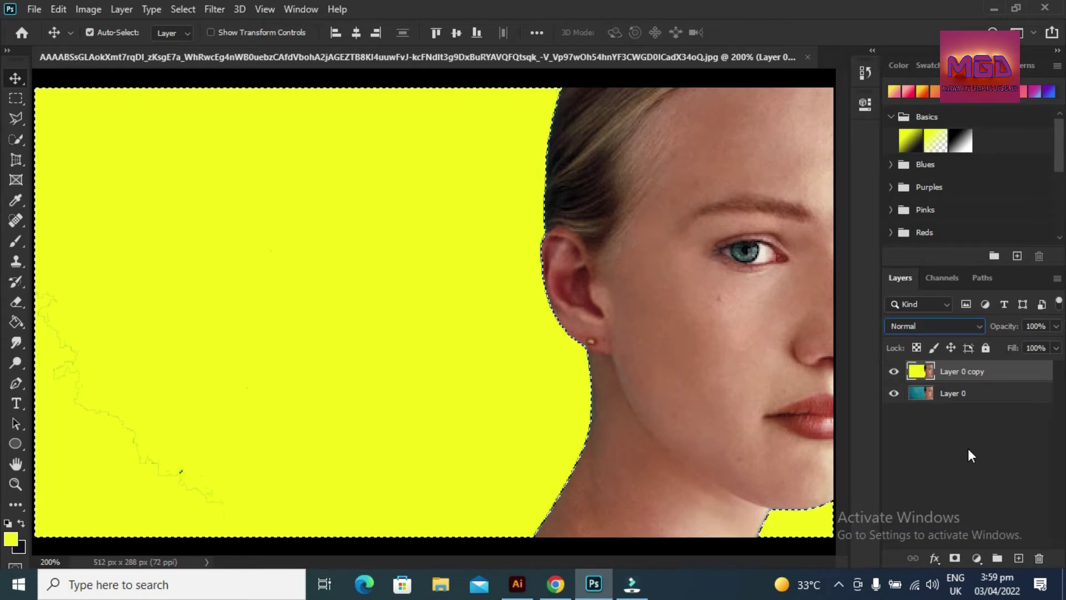
{"action": "key", "text": "ctrl"}
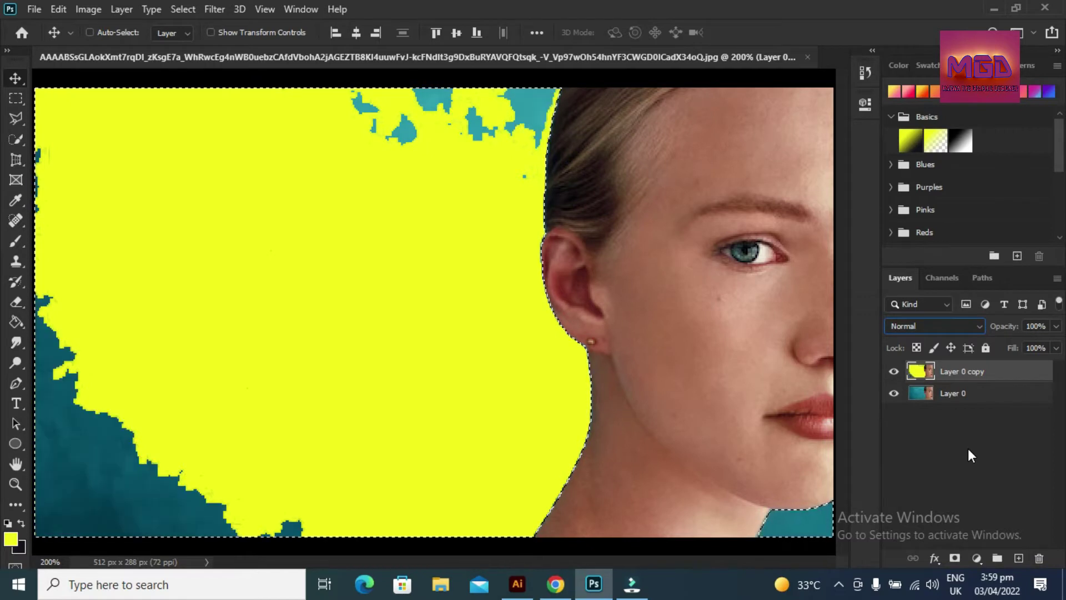
{"action": "key", "text": "ctrl+z"}
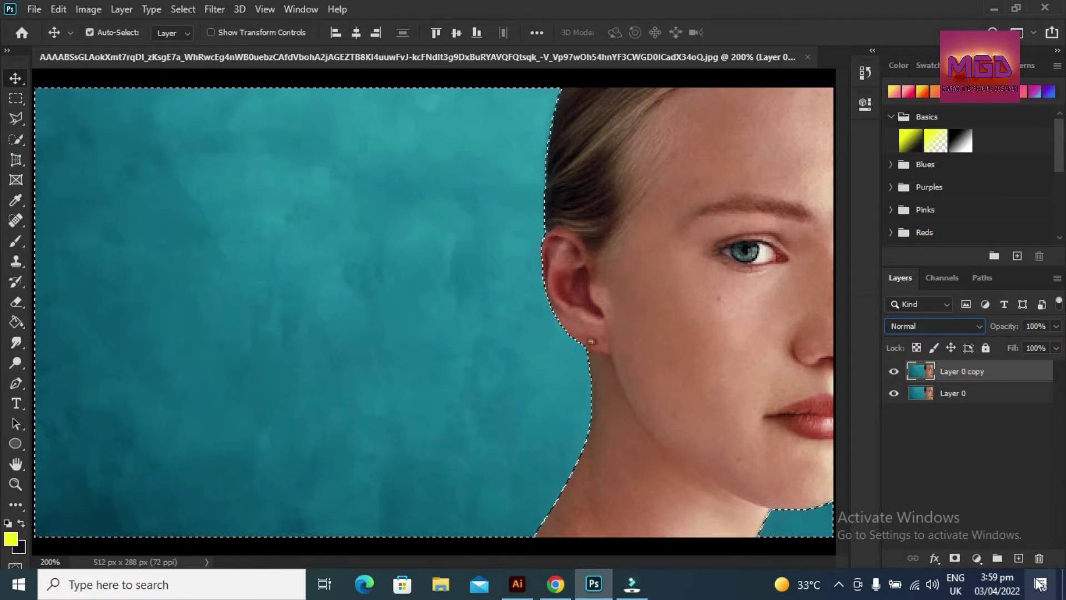
{"action": "left_click", "coordinate": [1018, 558]}
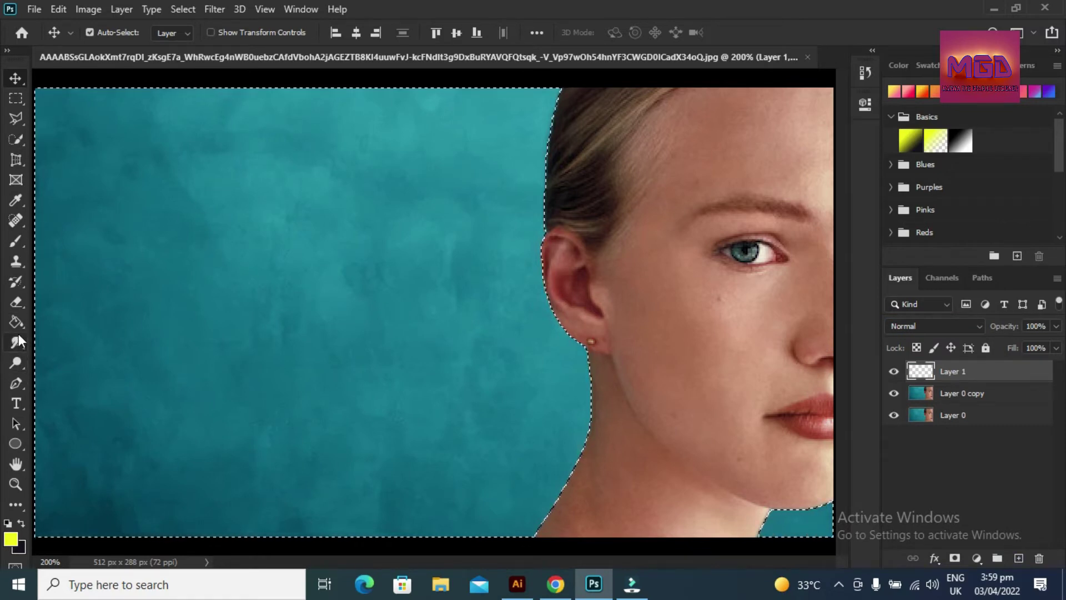
Fill Layer 1 with yellow using the Paint Bucket and set it to Multiply
{"action": "left_click", "coordinate": [18, 329]}
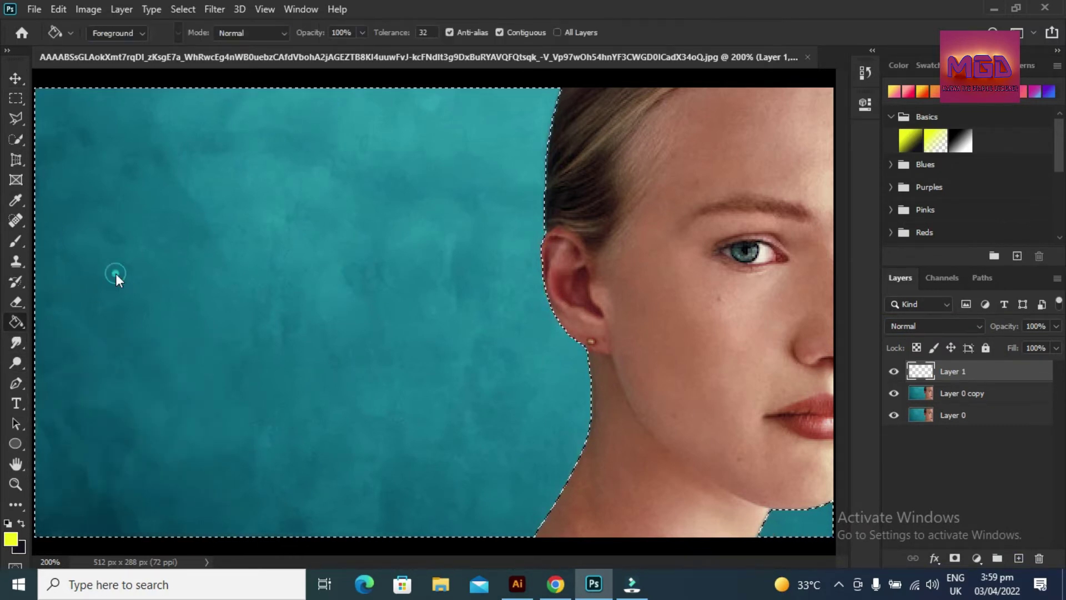
{"action": "left_click", "coordinate": [115, 273]}
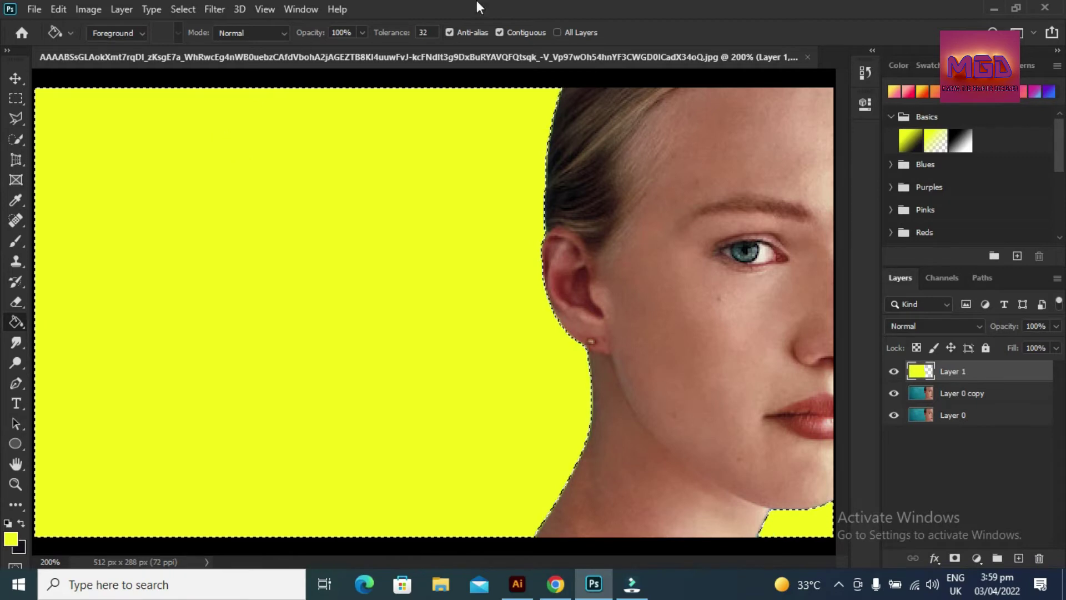
{"action": "left_click", "coordinate": [944, 327]}
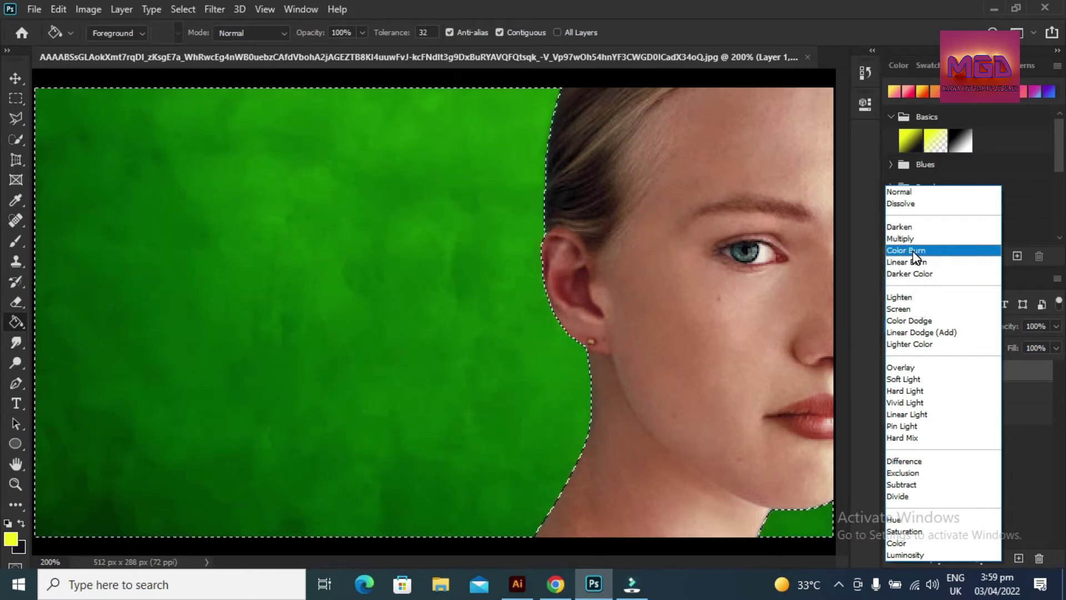
{"action": "left_click", "coordinate": [913, 239]}
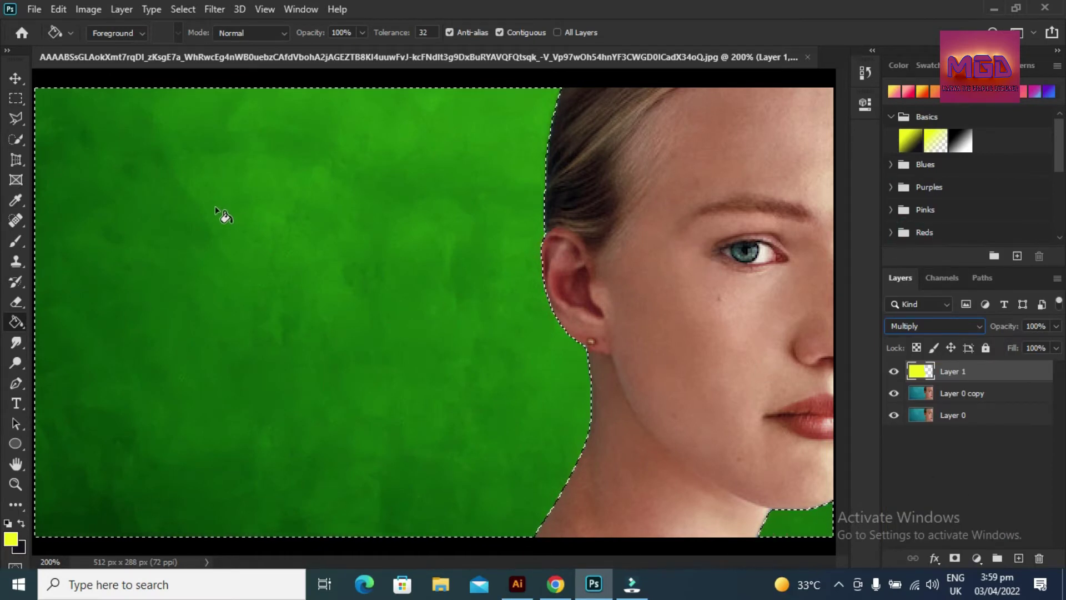
Deselect the current selection and make Layer 0 copy the active layer
{"action": "left_click", "coordinate": [15, 119]}
{"action": "left_click", "coordinate": [14, 138]}
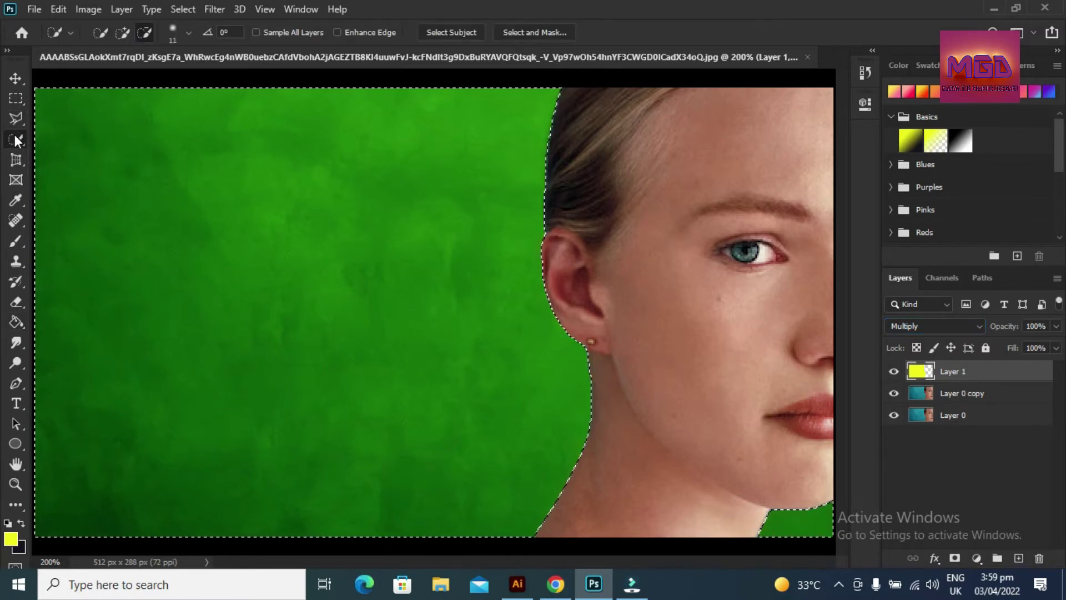
{"action": "right_click", "coordinate": [310, 186]}
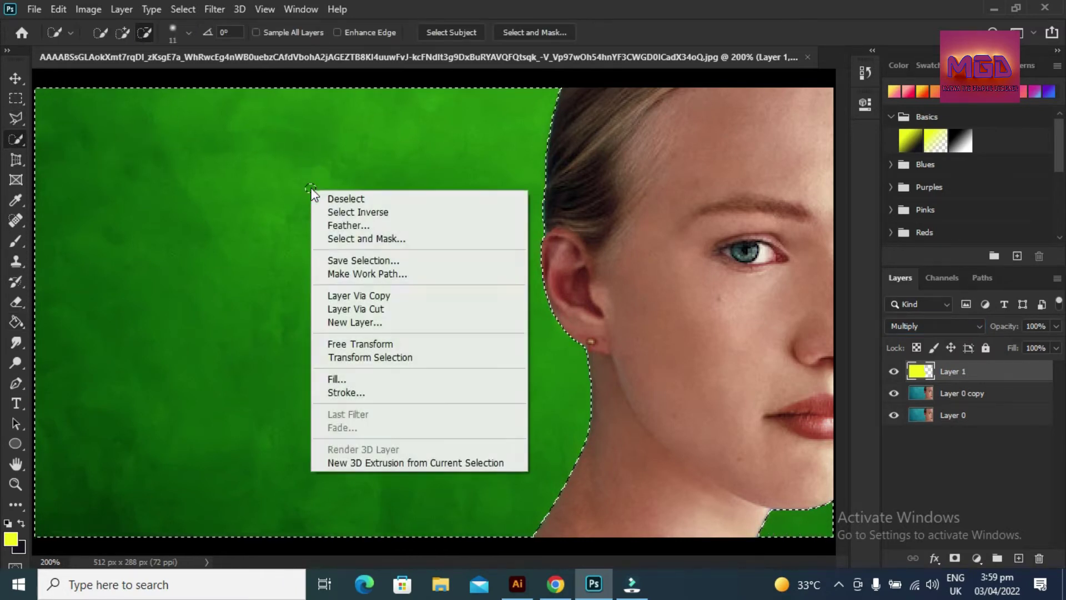
{"action": "left_click", "coordinate": [327, 196]}
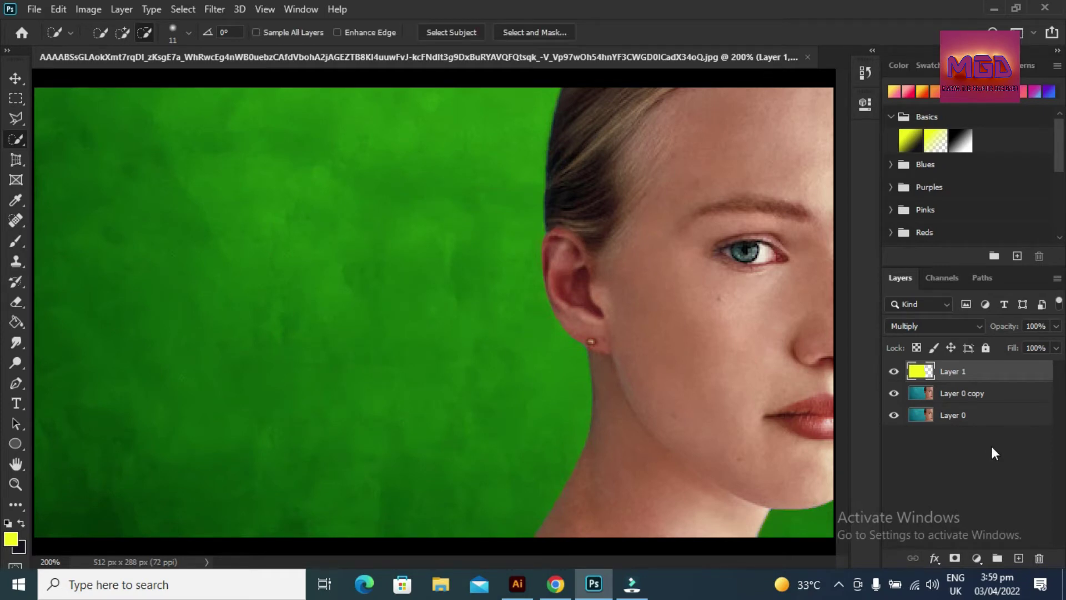
{"action": "left_click", "coordinate": [966, 393]}
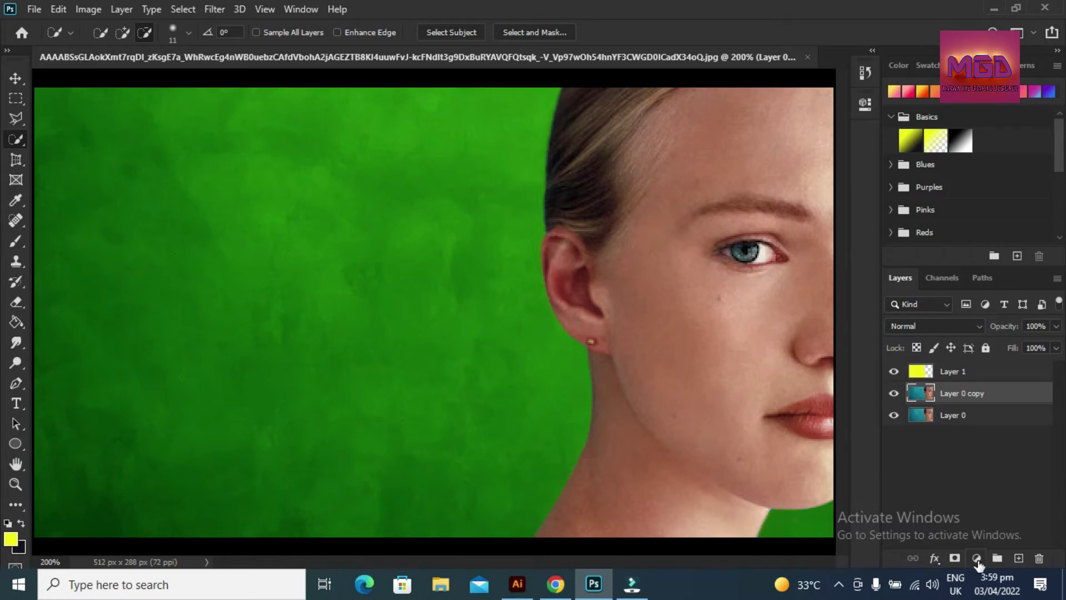
Add a Black & White adjustment layer below yellow Layer 1, then select Layer 0 copy
{"action": "left_click", "coordinate": [977, 558]}
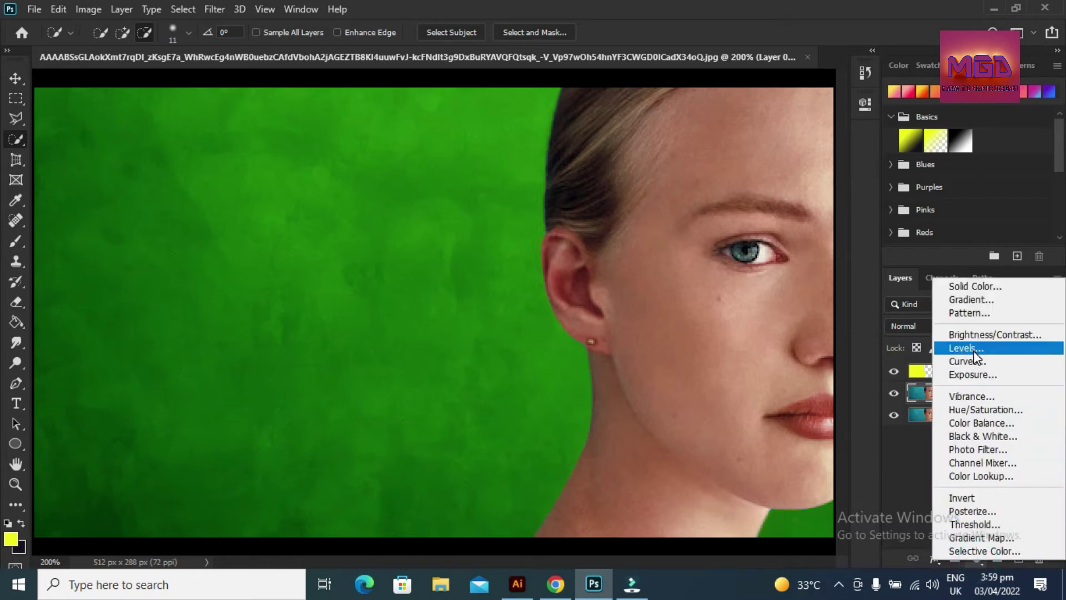
{"action": "left_click", "coordinate": [982, 436]}
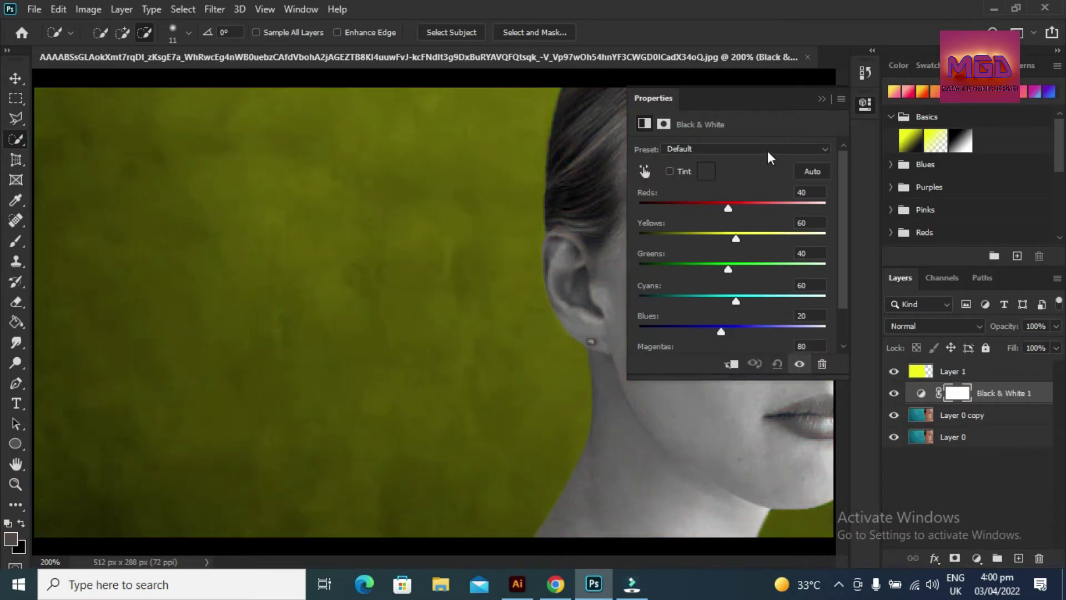
{"action": "left_click", "coordinate": [823, 98]}
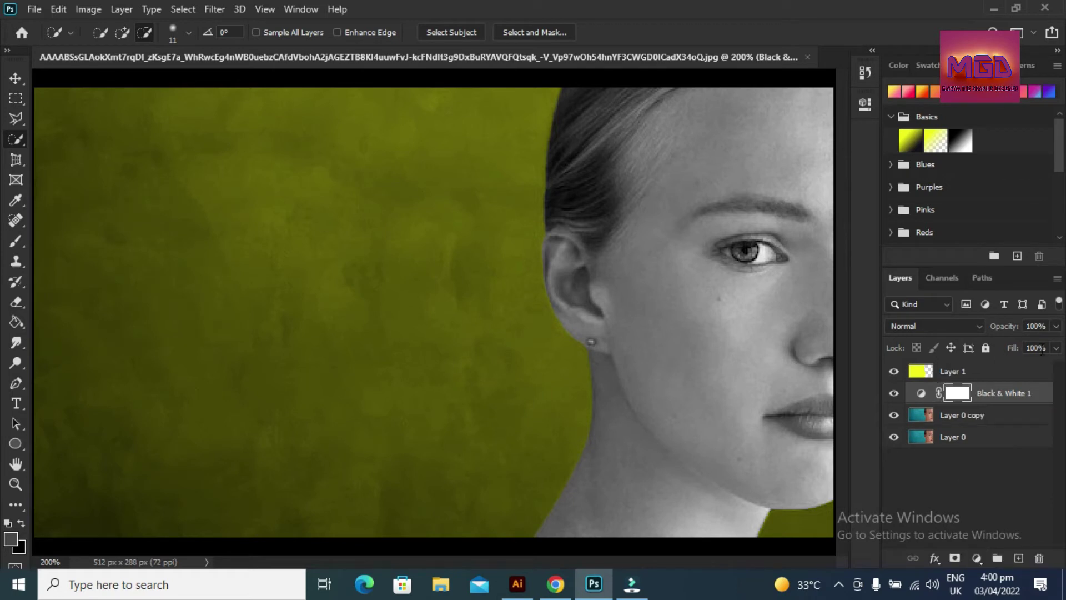
{"action": "left_click_drag", "start_coordinate": [1018, 369], "coordinate": [1001, 410]}
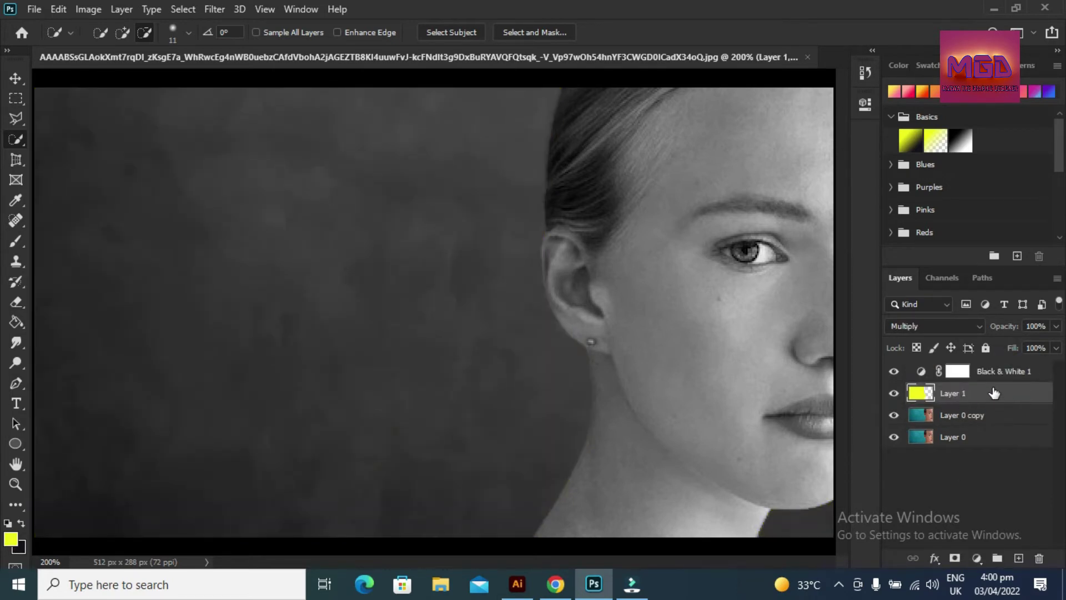
{"action": "mouse_move", "coordinate": [994, 392]}
{"action": "left_mouse_down"}
{"action": "mouse_move", "coordinate": [986, 353]}
{"action": "mouse_move", "coordinate": [991, 366]}
{"action": "left_mouse_up"}
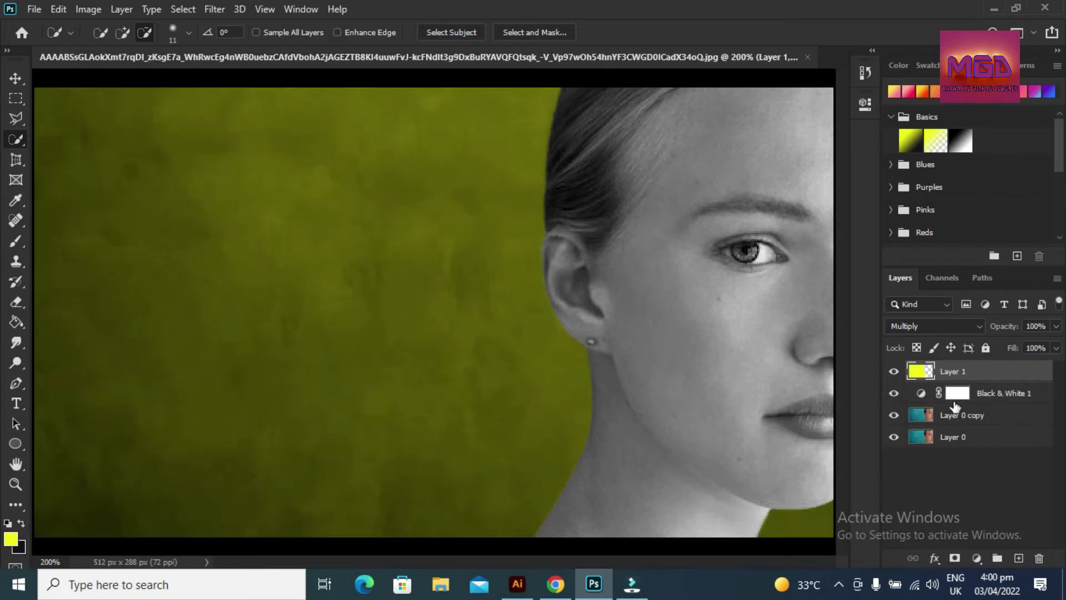
{"action": "left_click", "coordinate": [988, 395]}
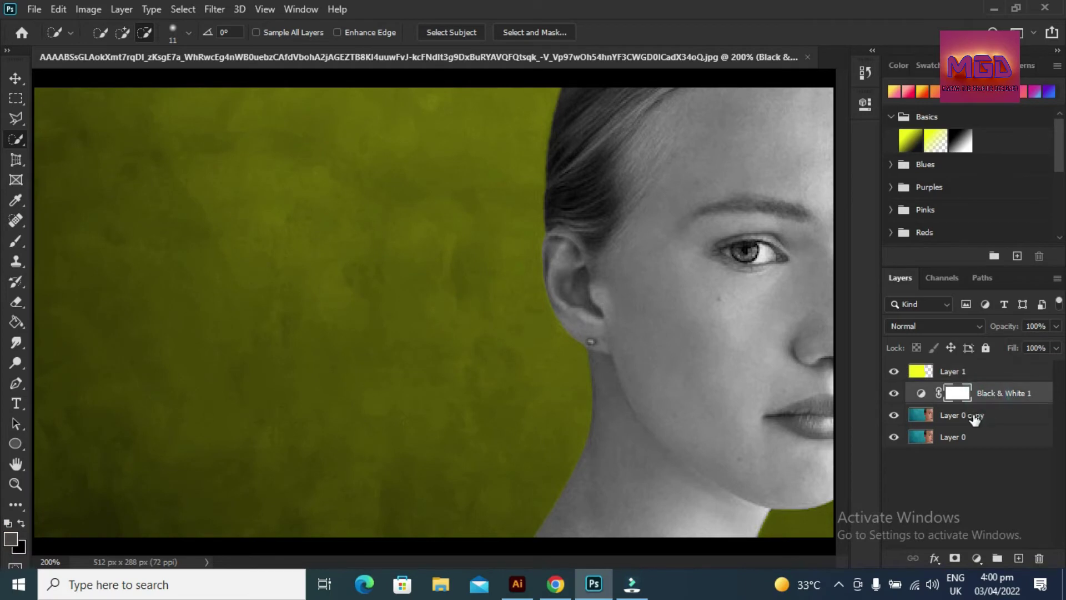
{"action": "left_click", "coordinate": [974, 418]}
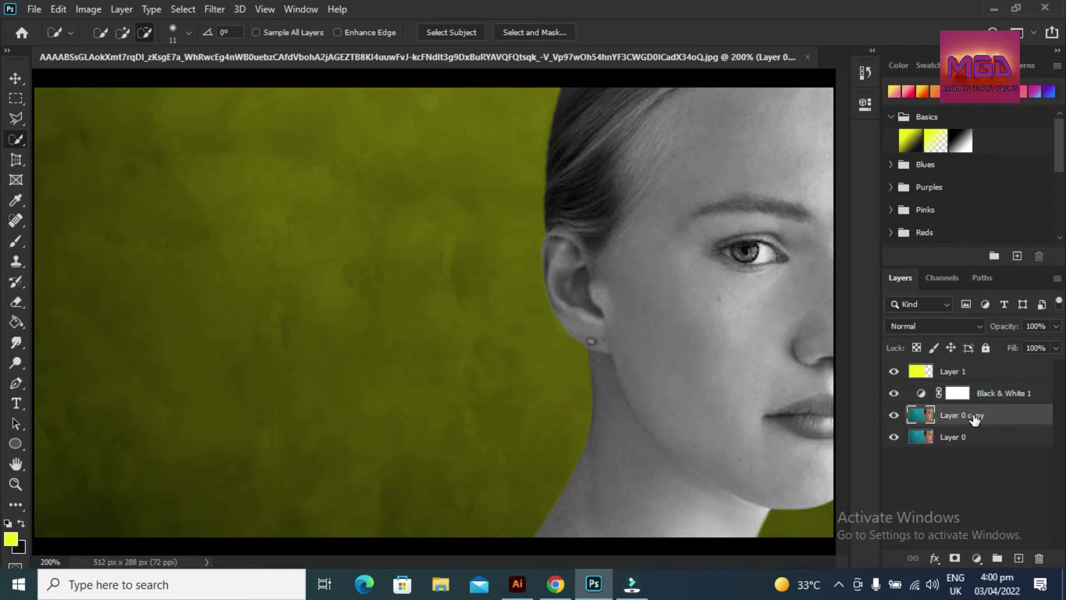
Add a new empty Layer 2 above Layer 0 copy and pick the Pen tool
{"action": "left_click", "coordinate": [1019, 558]}
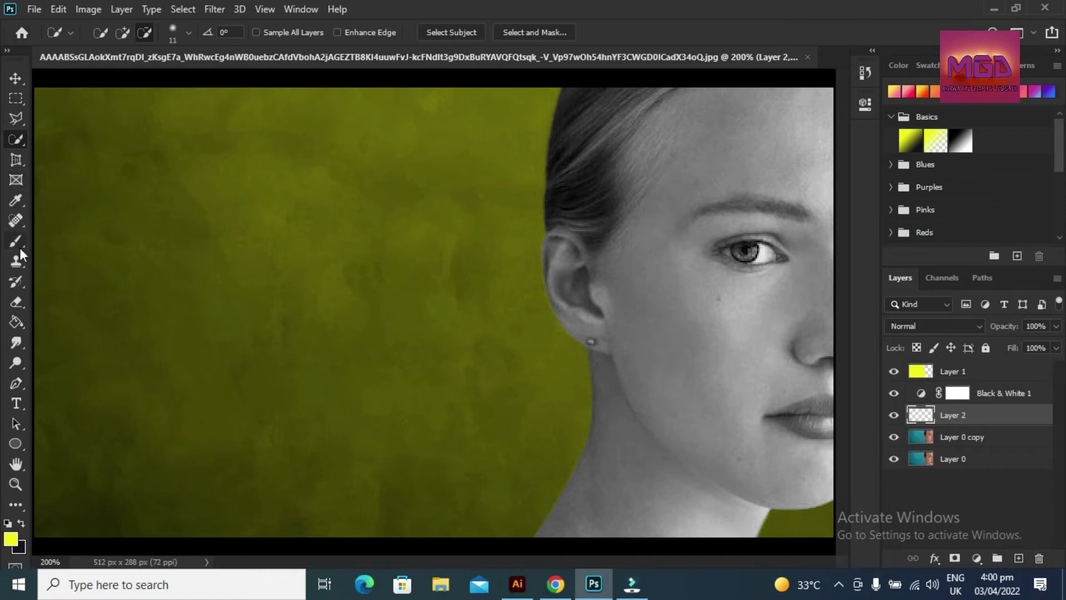
{"action": "left_click", "coordinate": [19, 386]}
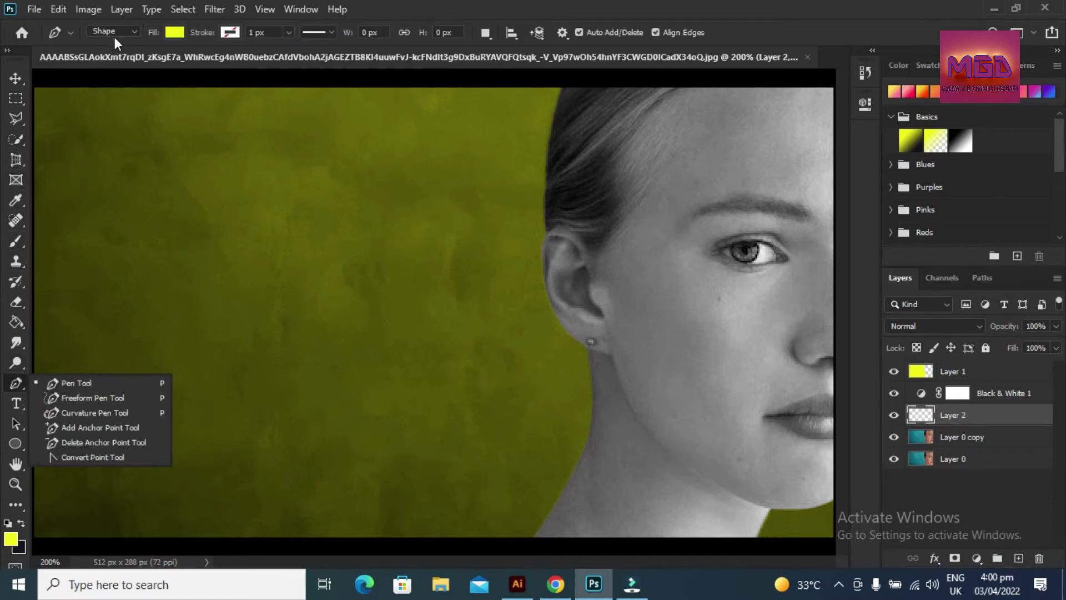
{"action": "left_click", "coordinate": [85, 378]}
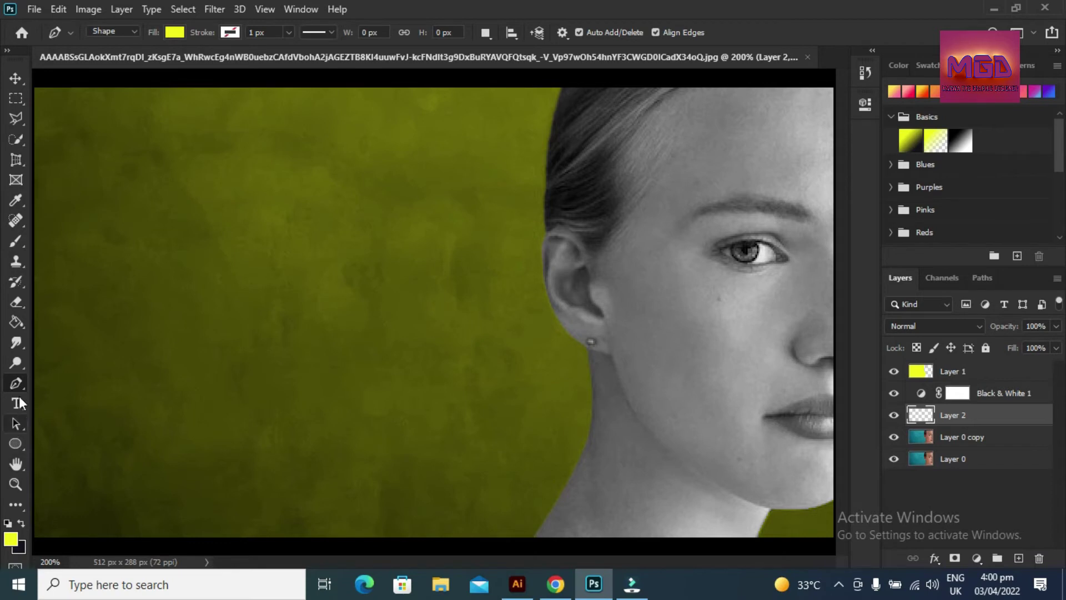
Zoom in to 400% on the face and scroll to the lips
{"action": "left_click", "coordinate": [16, 482]}
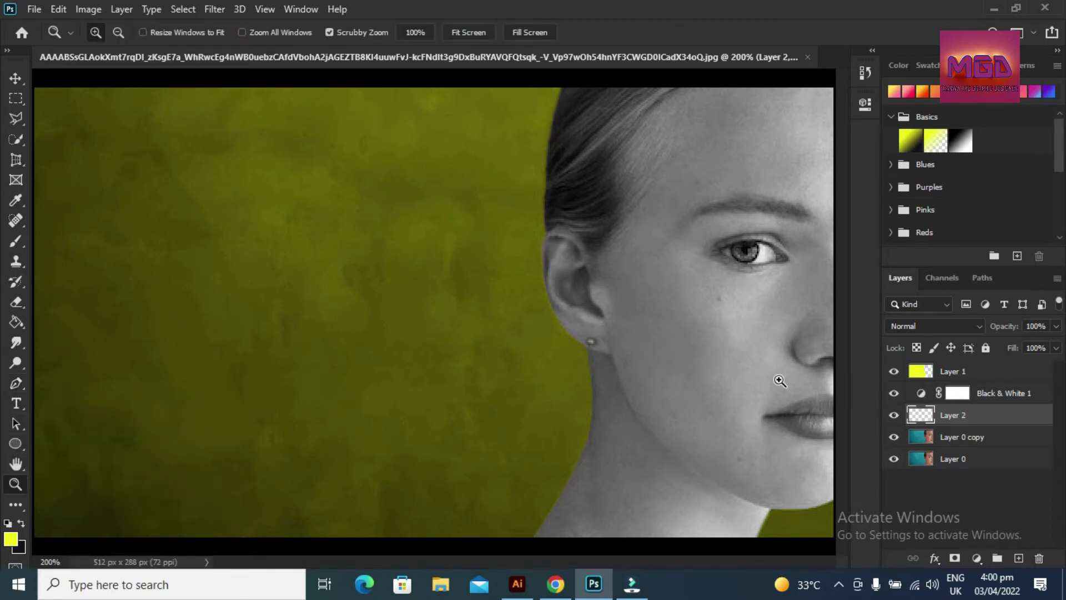
{"action": "left_click", "coordinate": [779, 381]}
{"action": "left_click", "coordinate": [780, 380]}
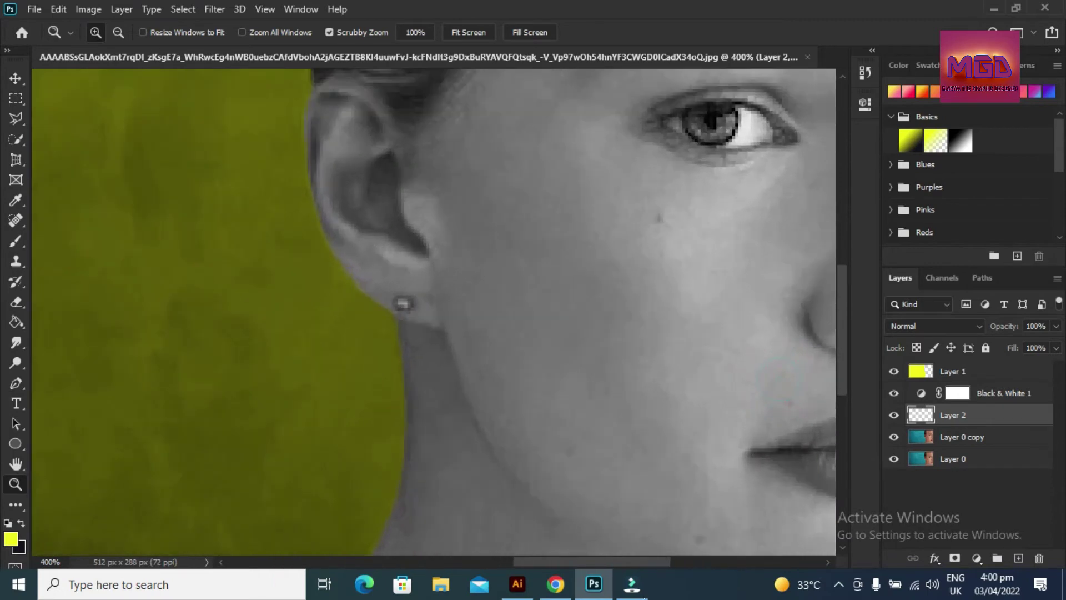
{"action": "left_click_drag", "start_coordinate": [627, 561], "coordinate": [687, 555]}
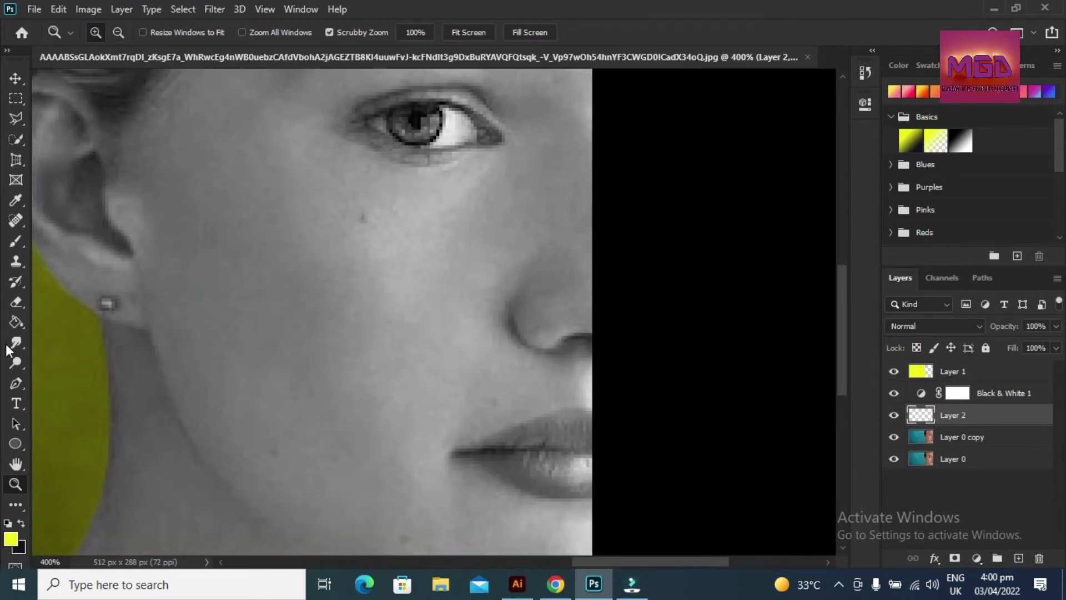
Trace the upper lip with Pen anchor points from the left mouth corner to the right edge
{"action": "left_click", "coordinate": [17, 383]}
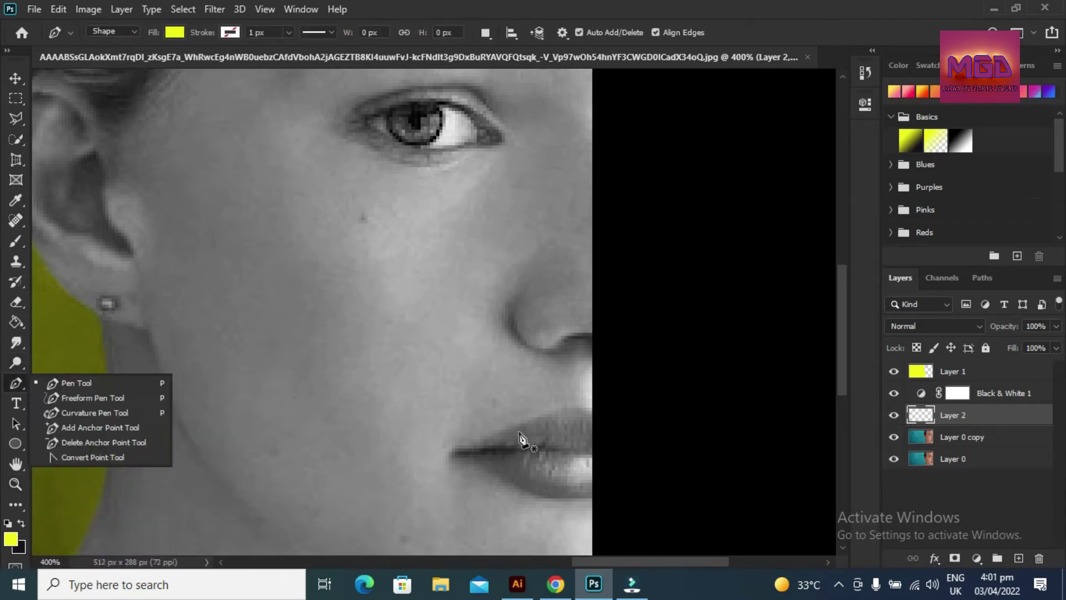
{"action": "left_click", "coordinate": [454, 451]}
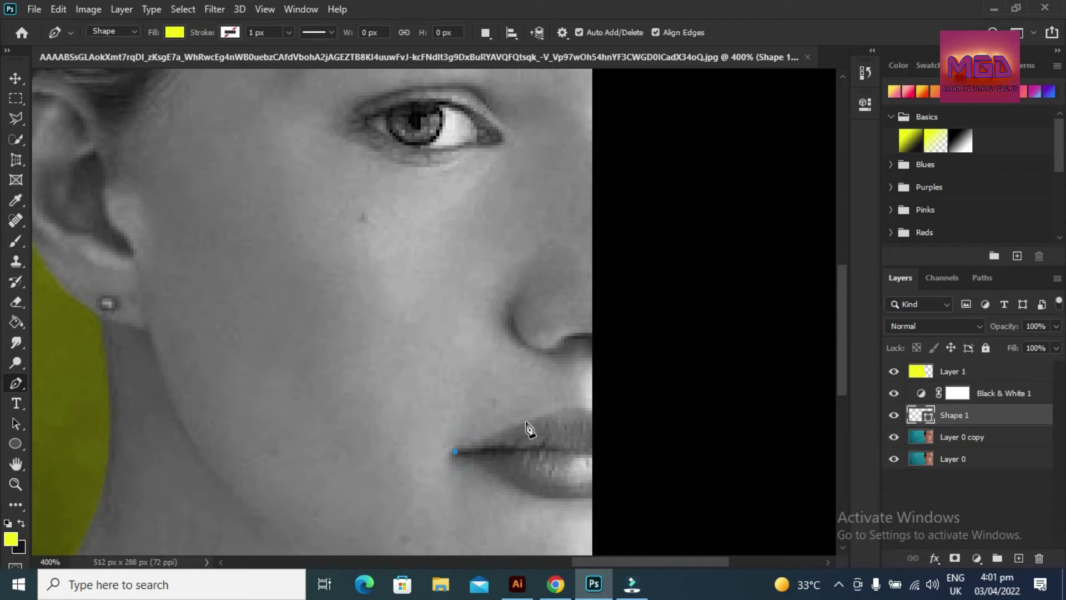
{"action": "left_click_drag", "start_coordinate": [524, 426], "coordinate": [530, 421]}
{"action": "left_click", "coordinate": [554, 416]}
{"action": "key", "text": "ctrl+z"}
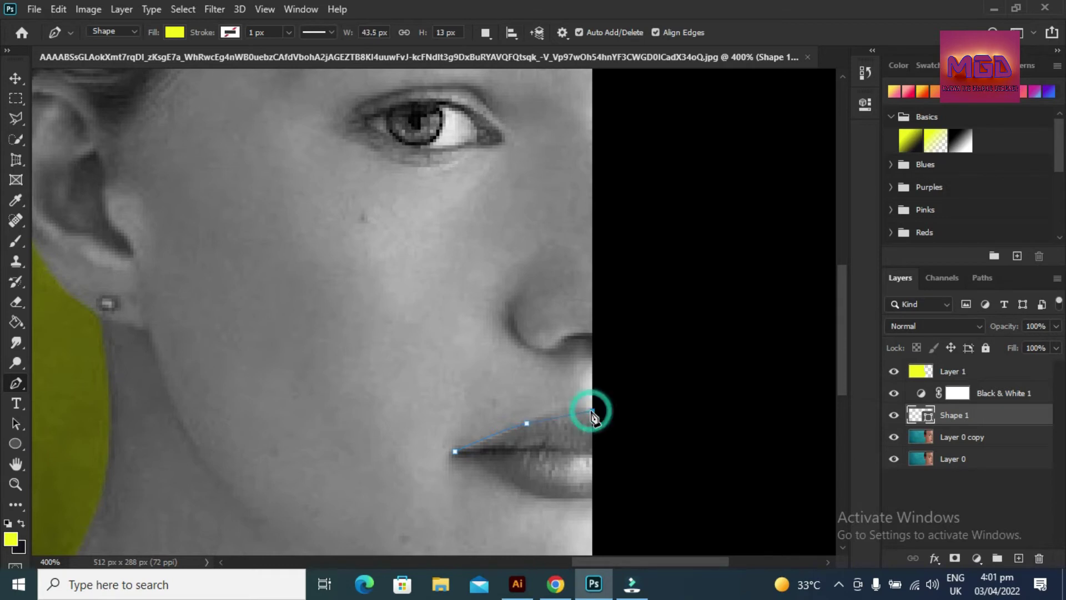
{"action": "mouse_move", "coordinate": [592, 410]}
{"action": "left_mouse_down"}
{"action": "mouse_move", "coordinate": [628, 426]}
{"action": "mouse_move", "coordinate": [612, 425]}
{"action": "left_mouse_up"}
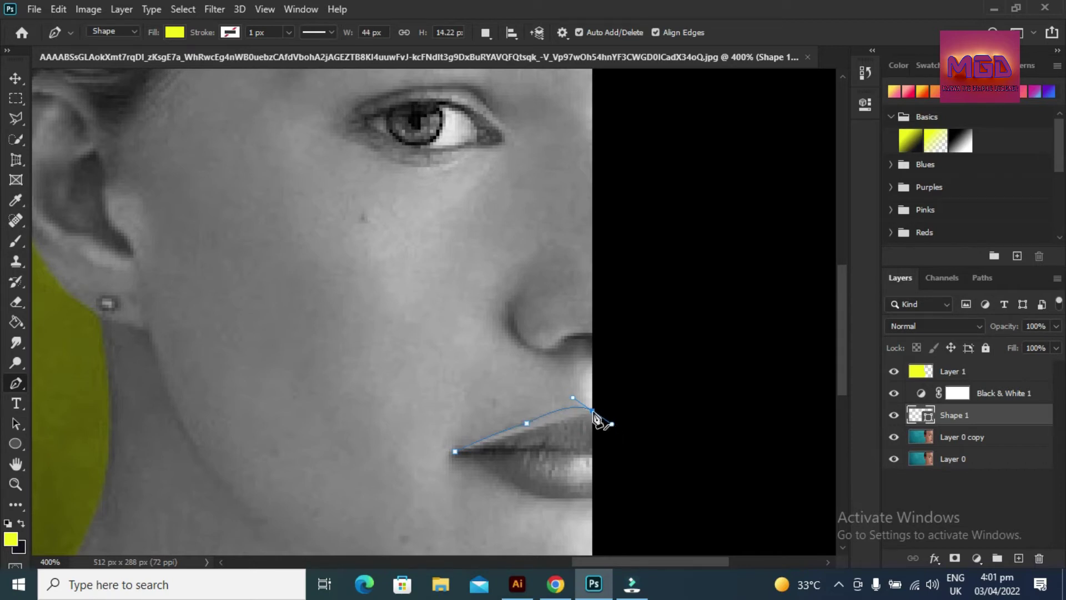
{"action": "left_click", "coordinate": [593, 412]}
Trace the lower lip back to the starting corner, closing the path into Shape 1
{"action": "left_click", "coordinate": [593, 498]}
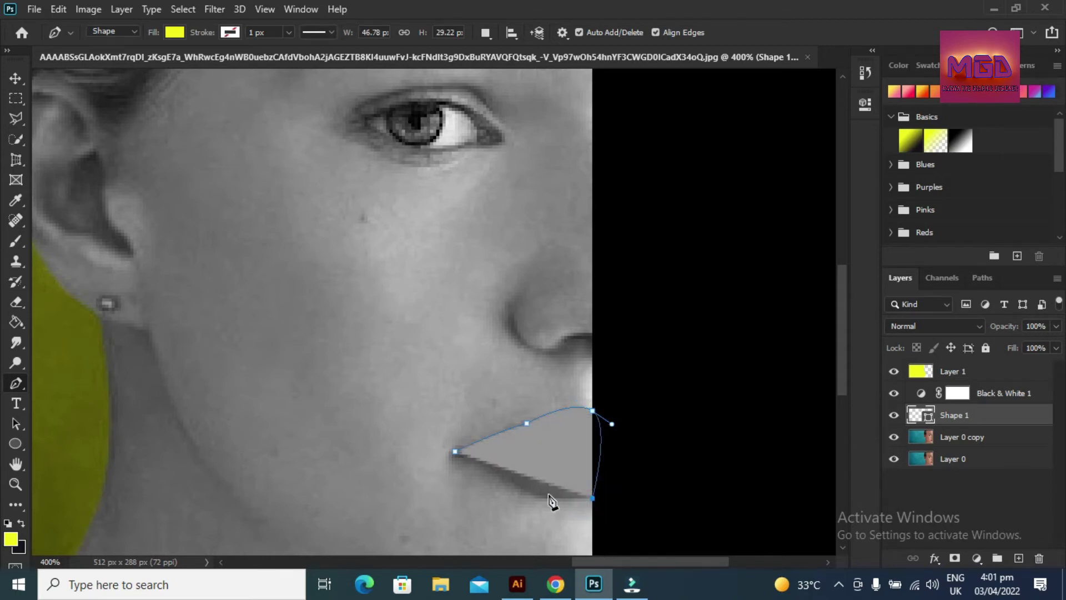
{"action": "key", "text": "ctrl+z"}
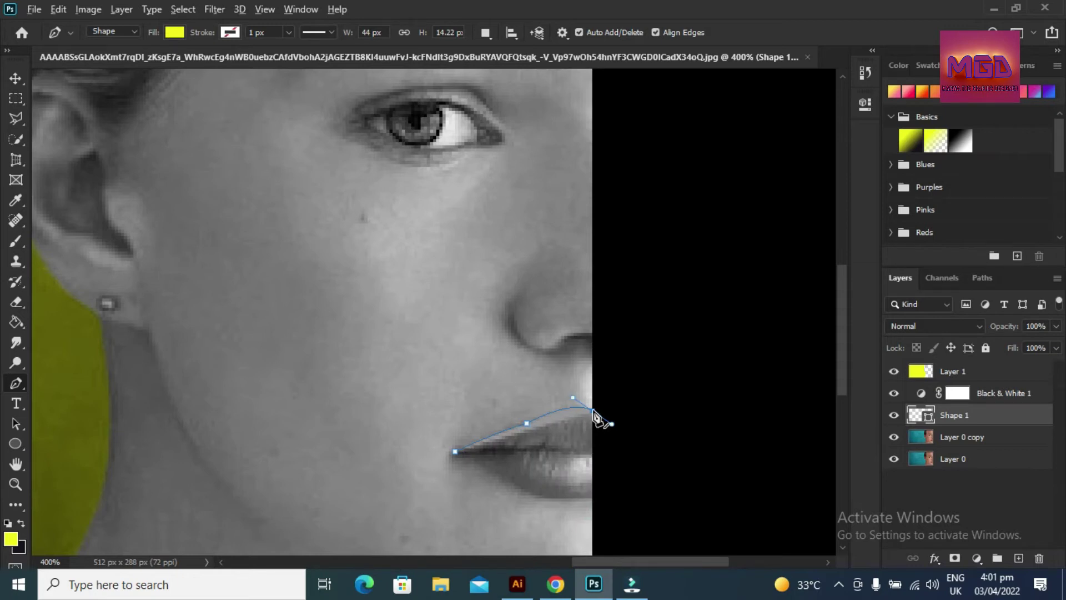
{"action": "left_click", "coordinate": [593, 411], "text": "alt"}
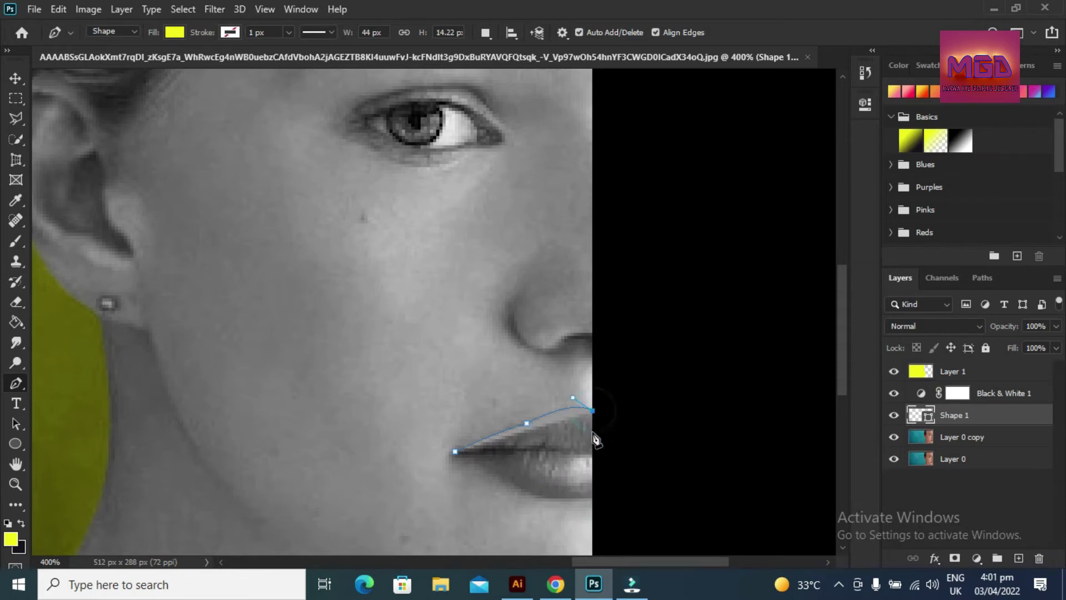
{"action": "left_click", "coordinate": [593, 498]}
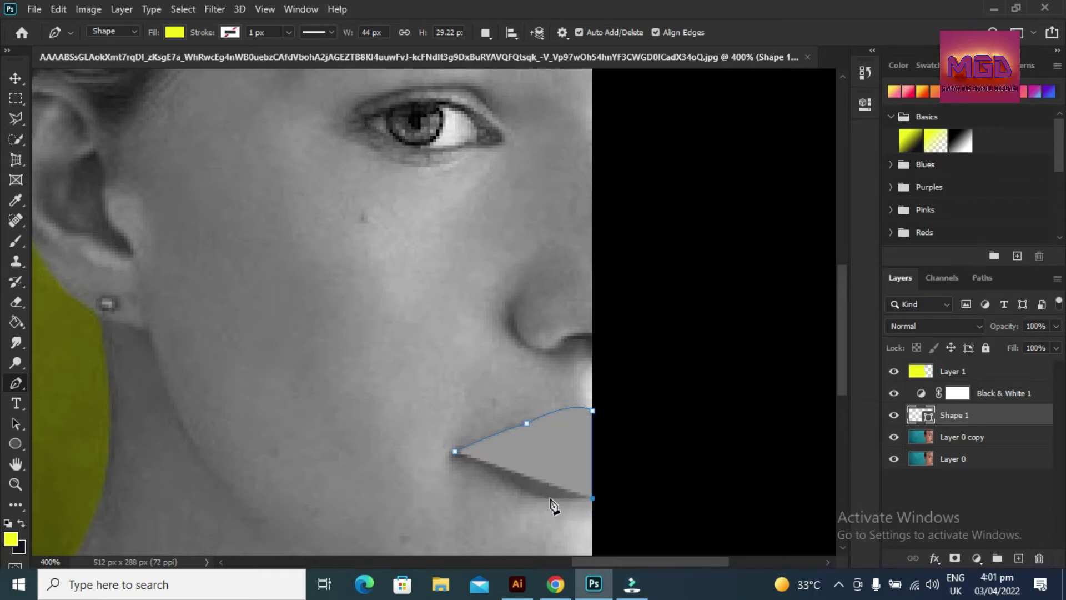
{"action": "left_click_drag", "start_coordinate": [551, 499], "coordinate": [507, 488]}
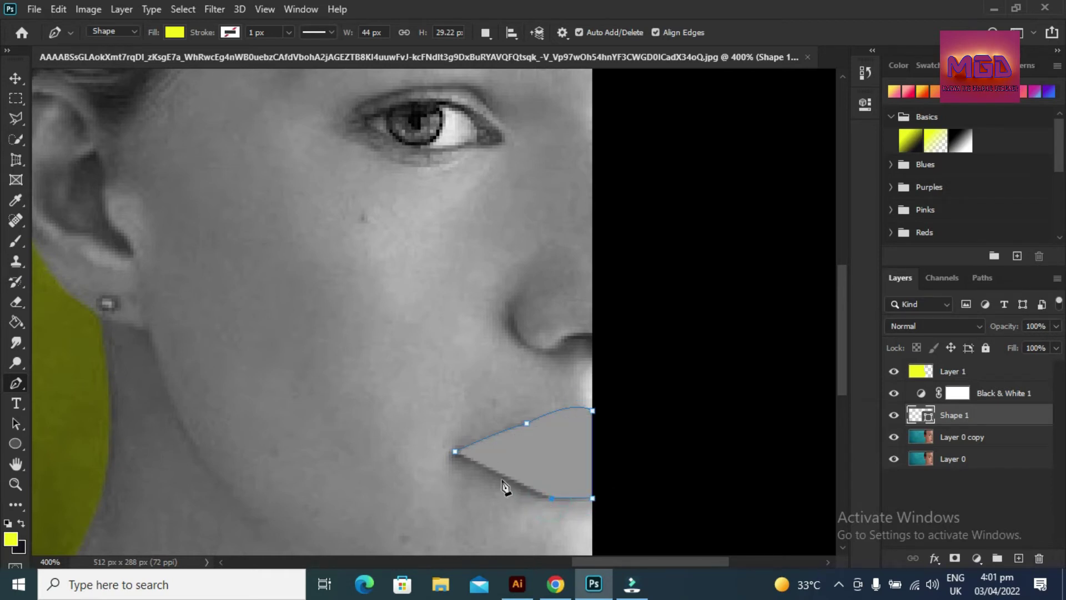
{"action": "left_click", "coordinate": [496, 475]}
{"action": "left_click", "coordinate": [496, 476]}
{"action": "left_click", "coordinate": [455, 452]}
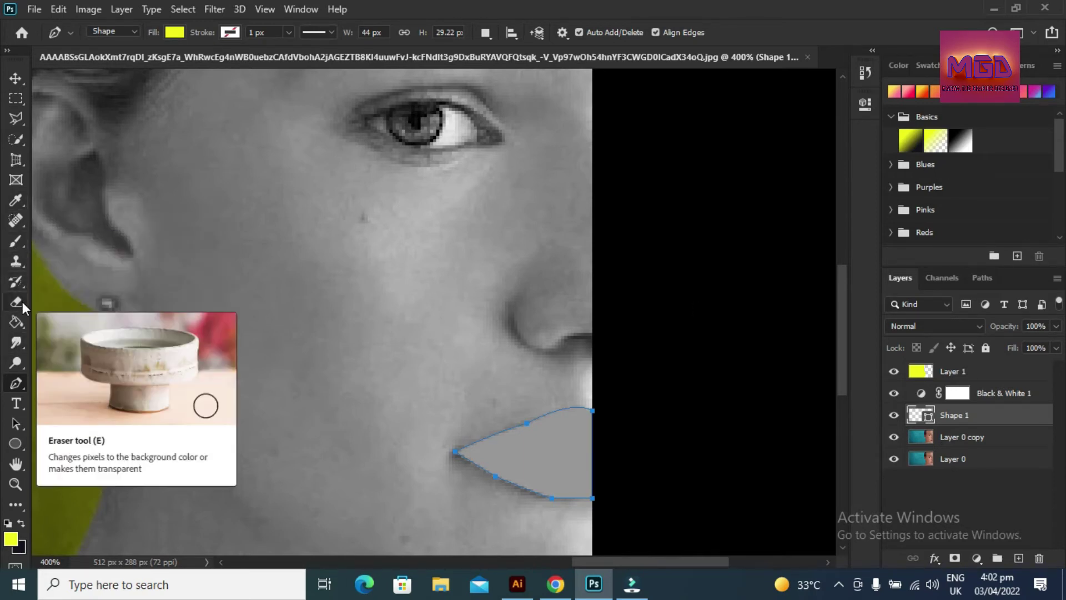
Rasterize the lip shape via the Paint Bucket prompt, then dismiss the Select menu
{"action": "left_click", "coordinate": [17, 320]}
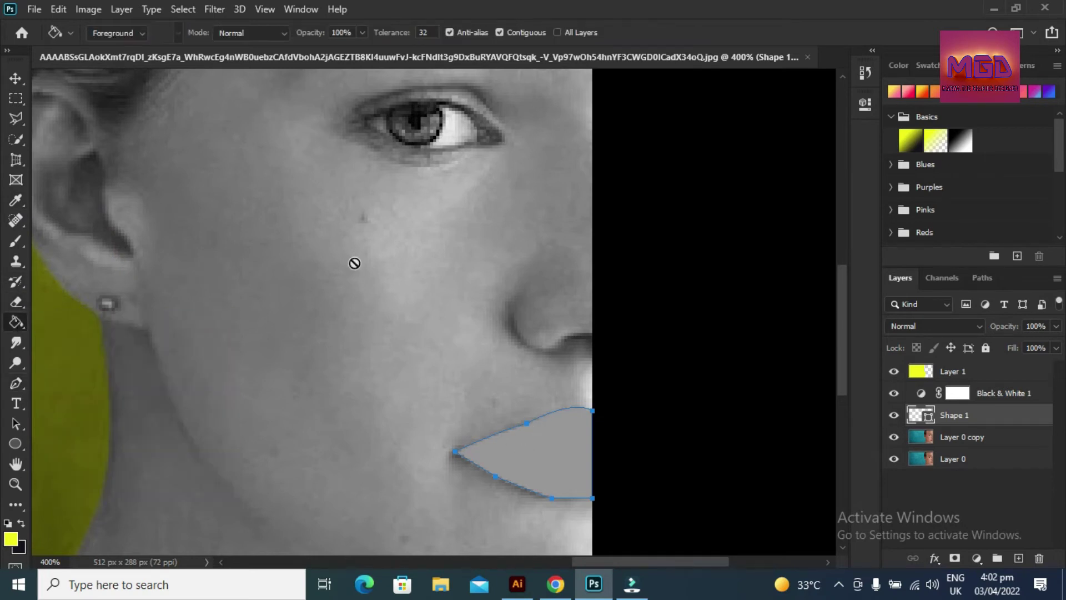
{"action": "left_click", "coordinate": [583, 454]}
{"action": "left_click", "coordinate": [481, 227]}
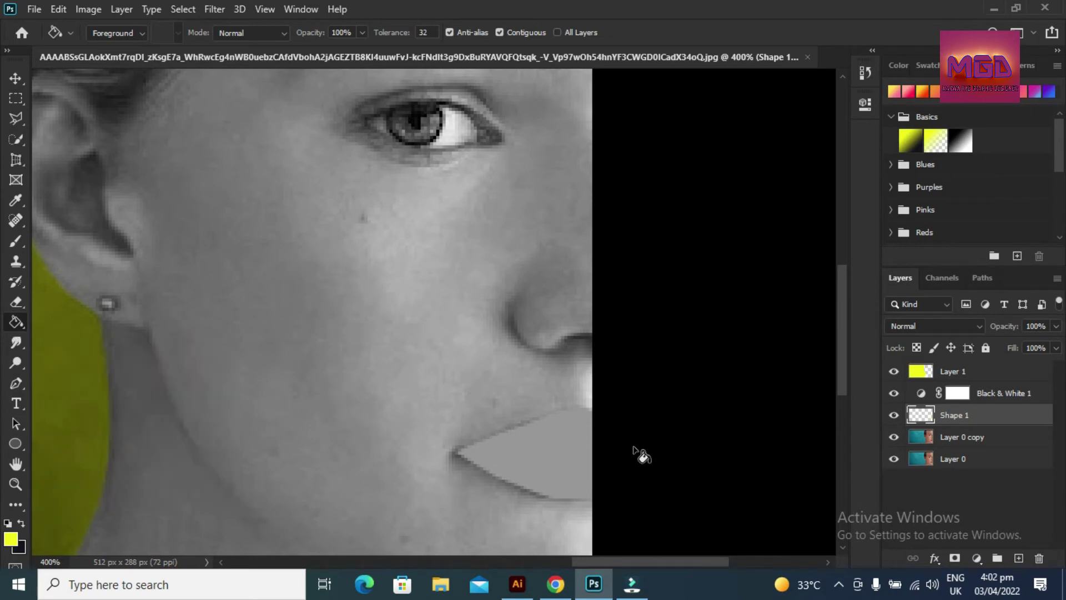
{"action": "left_click", "coordinate": [183, 9]}
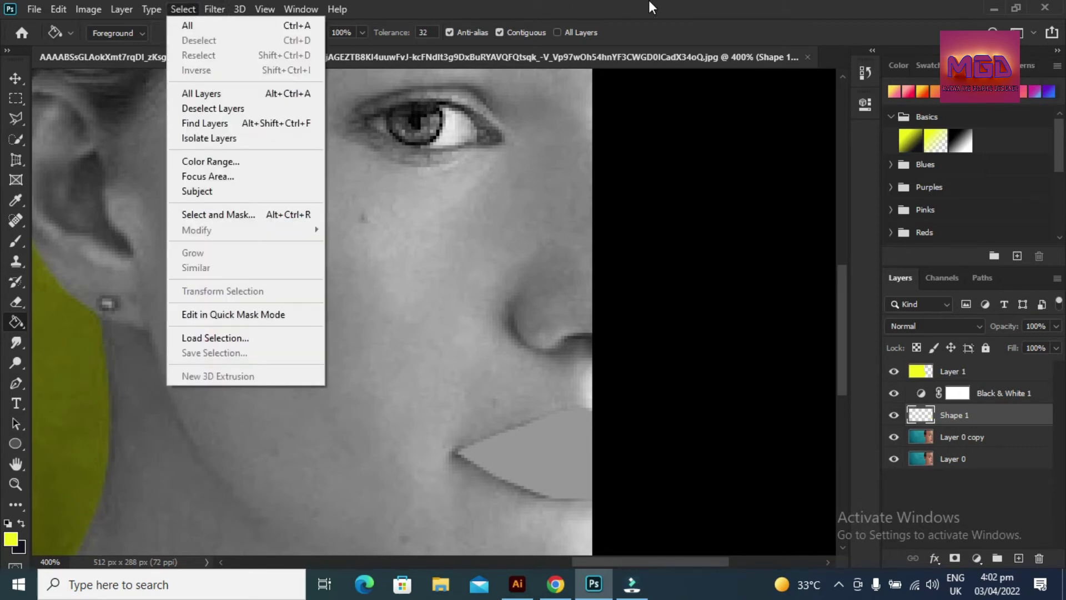
{"action": "key", "text": "Escape"}
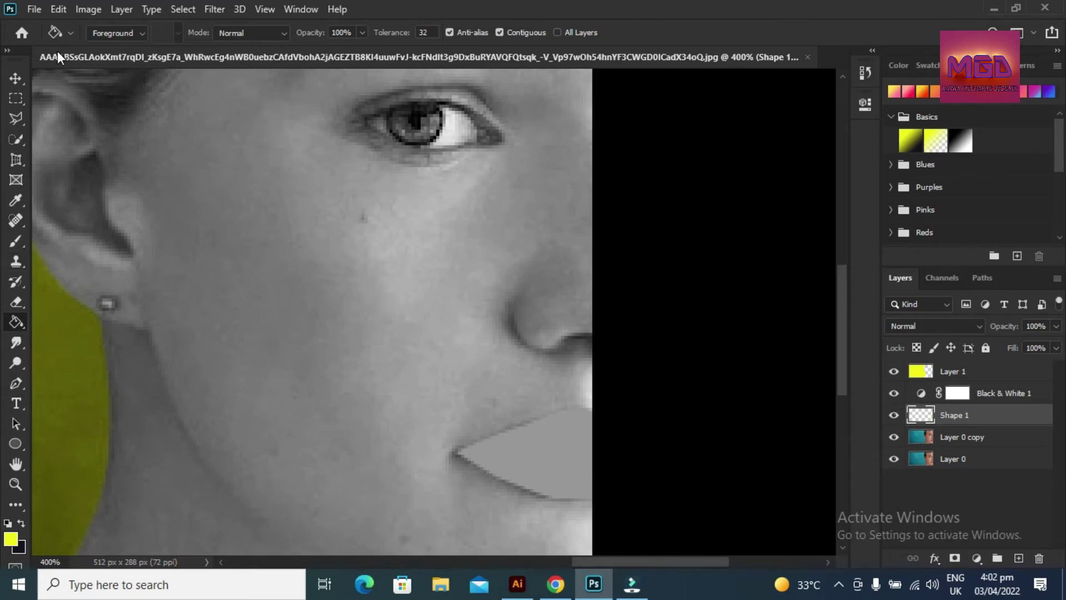
Set the foreground colour to red f41e0d and paint-bucket fill the lips
{"action": "left_click", "coordinate": [11, 540]}
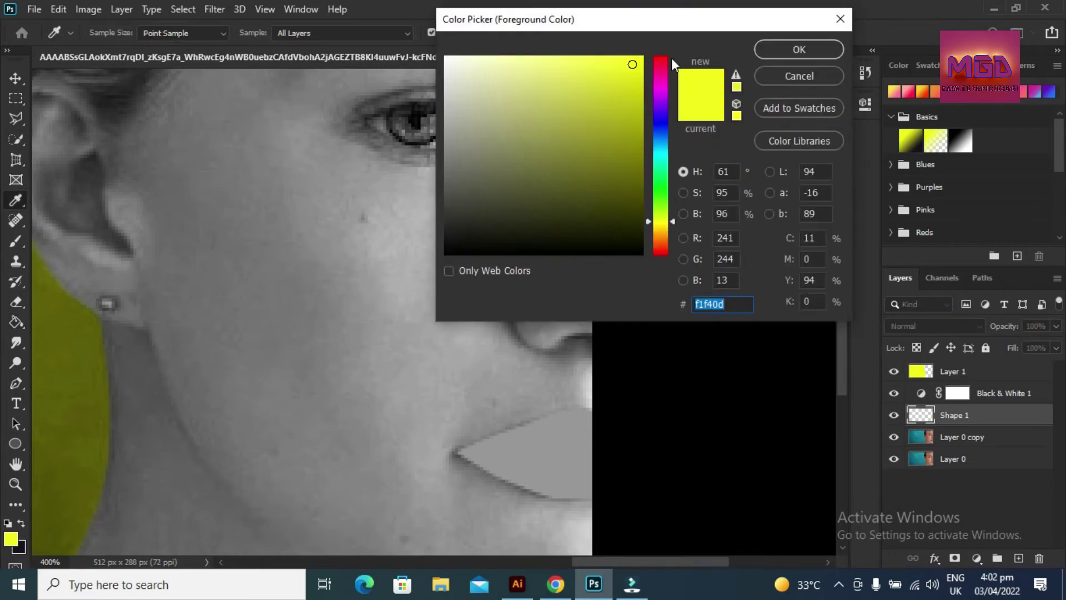
{"action": "left_click", "coordinate": [662, 65]}
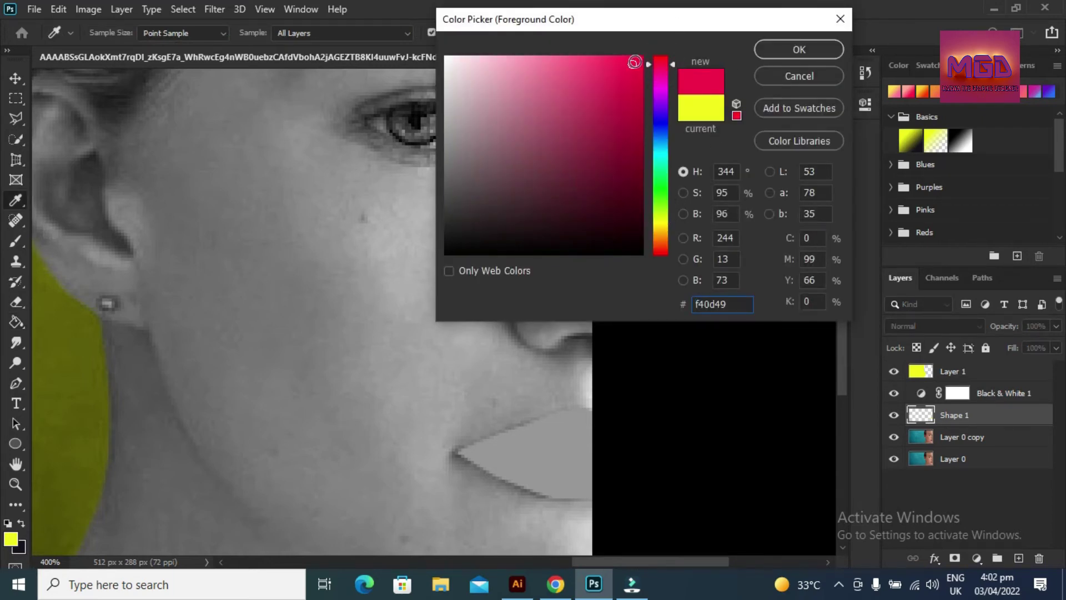
{"action": "left_click", "coordinate": [665, 252]}
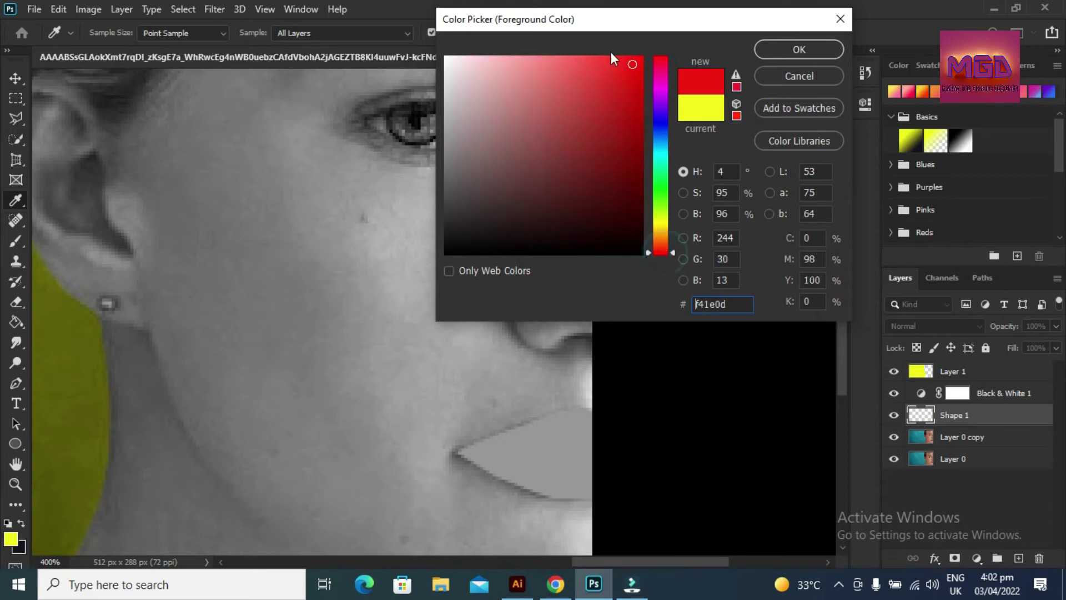
{"action": "left_click", "coordinate": [797, 49]}
{"action": "key", "text": "g"}
{"action": "left_click", "coordinate": [547, 448]}
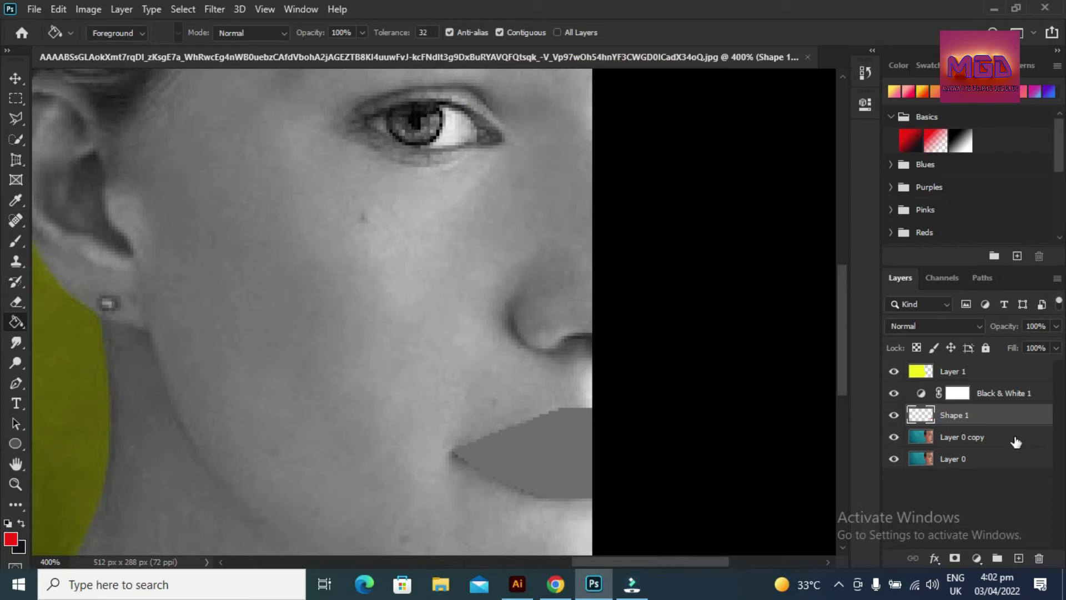
Move Shape 1 above Black & White 1 and change its blend mode from Multiply to Overlay
{"action": "left_click", "coordinate": [931, 332]}
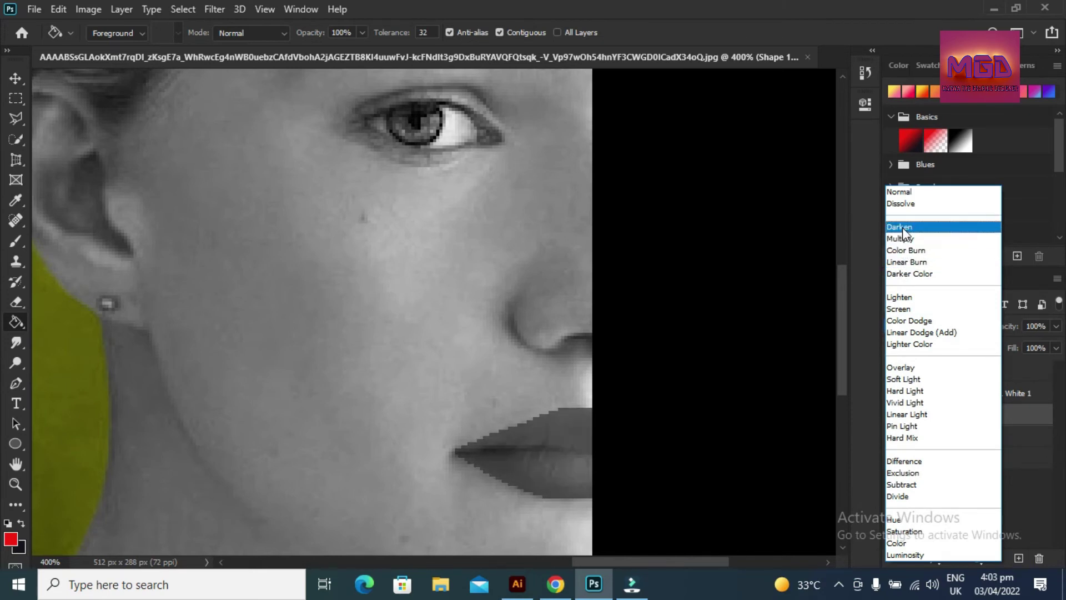
{"action": "left_click", "coordinate": [904, 238]}
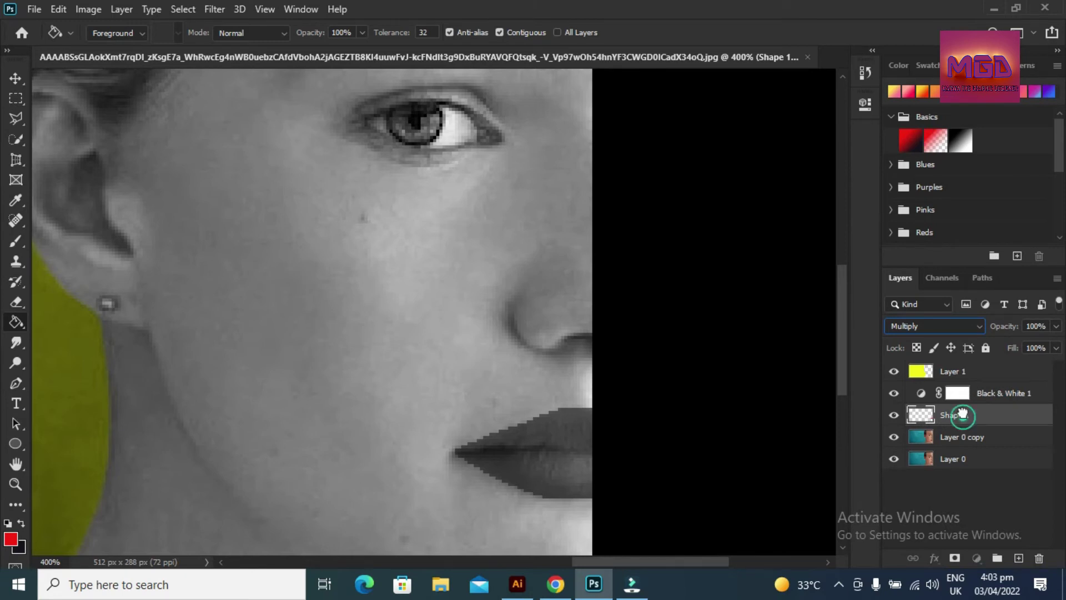
{"action": "left_click_drag", "start_coordinate": [965, 428], "coordinate": [963, 383]}
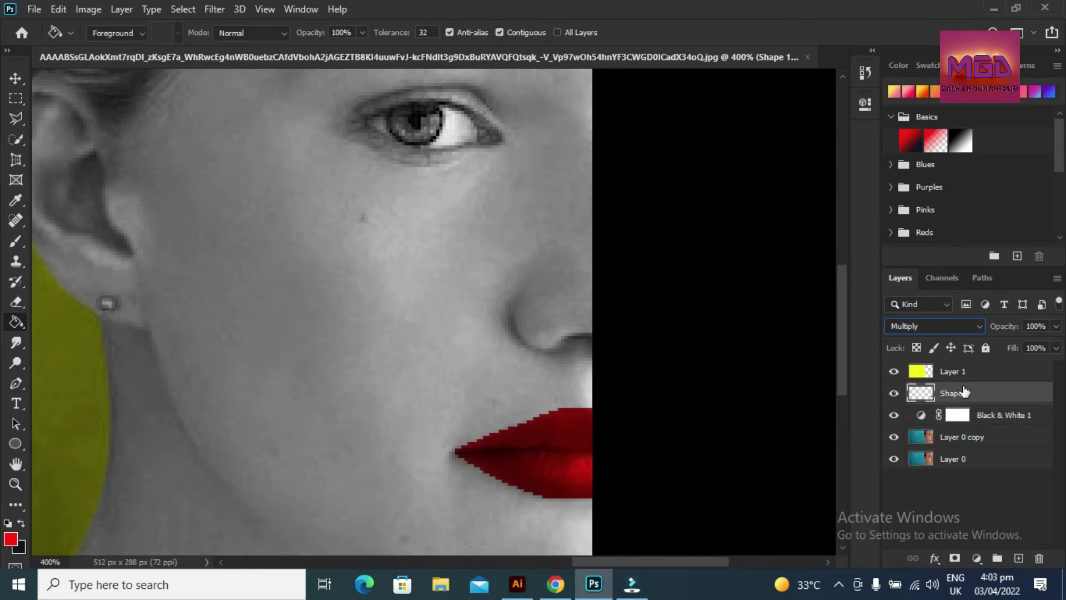
{"action": "left_click", "coordinate": [925, 325]}
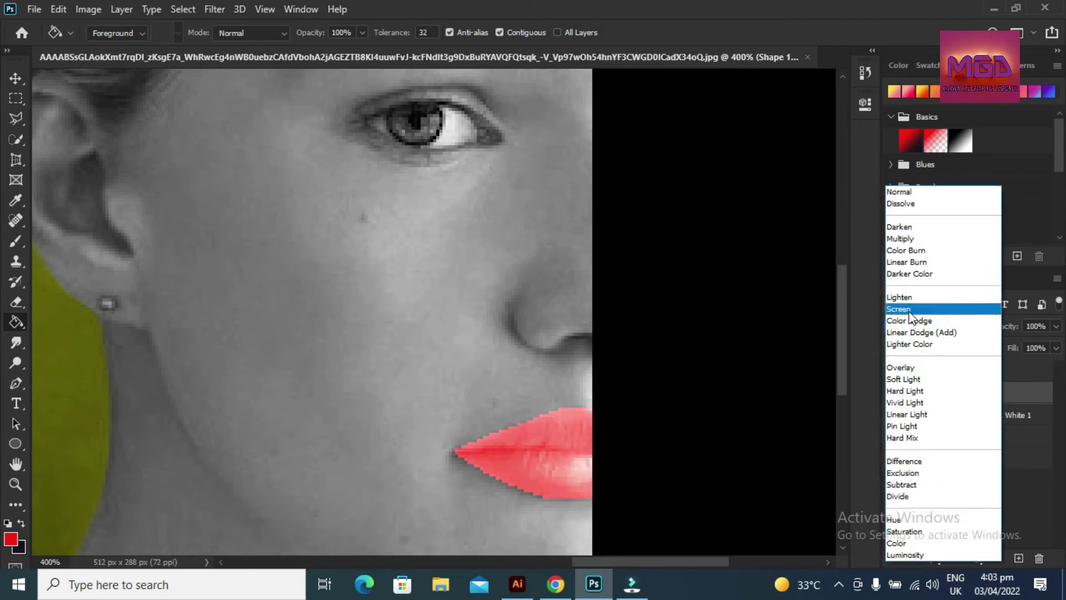
{"action": "left_click", "coordinate": [918, 368]}
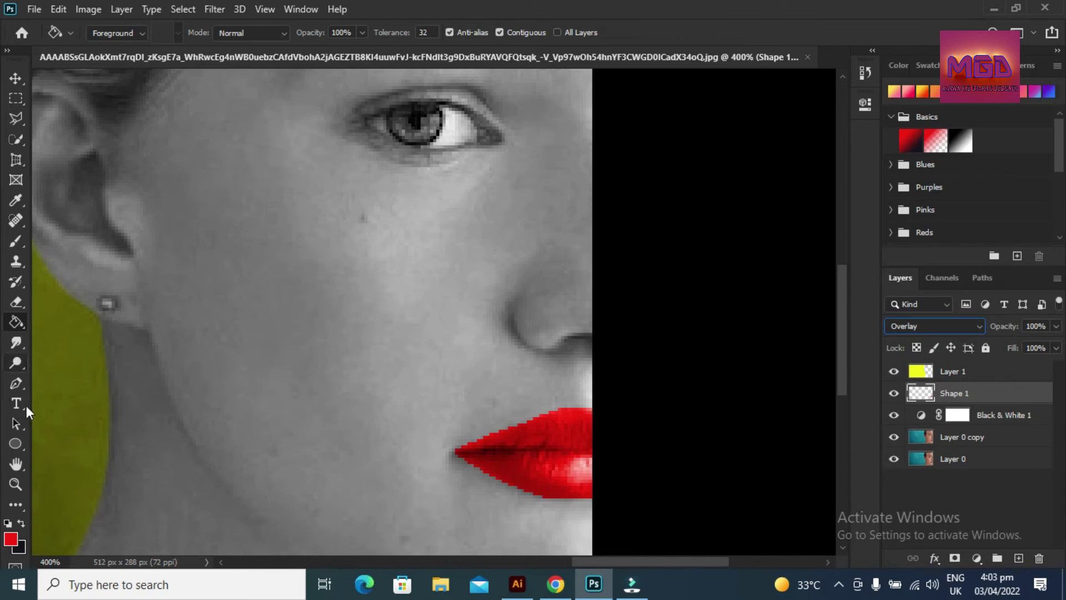
{"action": "left_click", "coordinate": [15, 443]}
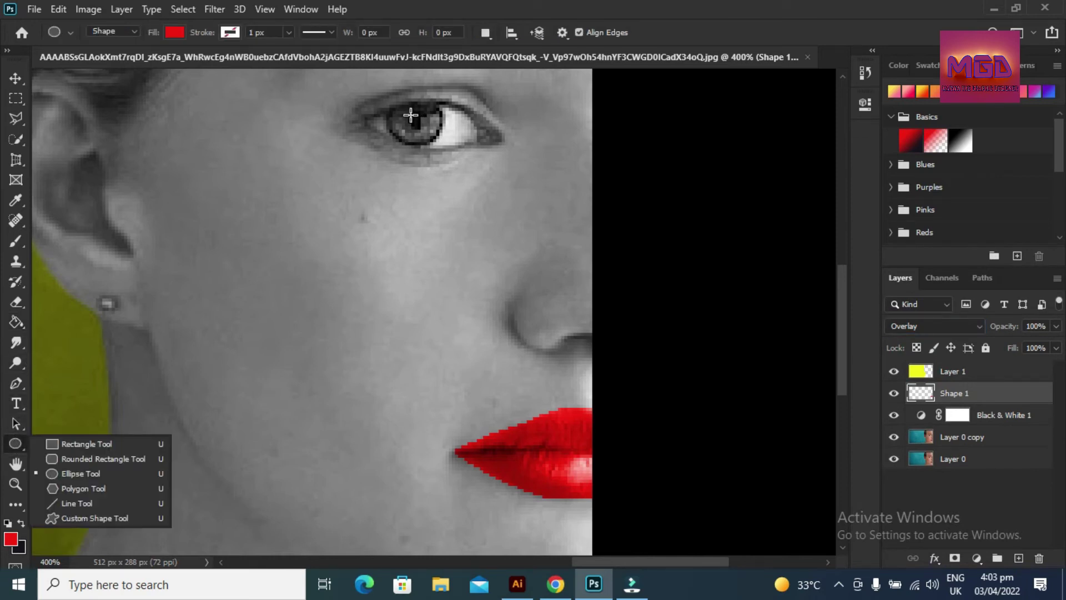
Draw a tiny 4 px circle over the pupil filled with a brown Pale swatch
{"action": "left_click_drag", "start_coordinate": [411, 115], "coordinate": [418, 122]}
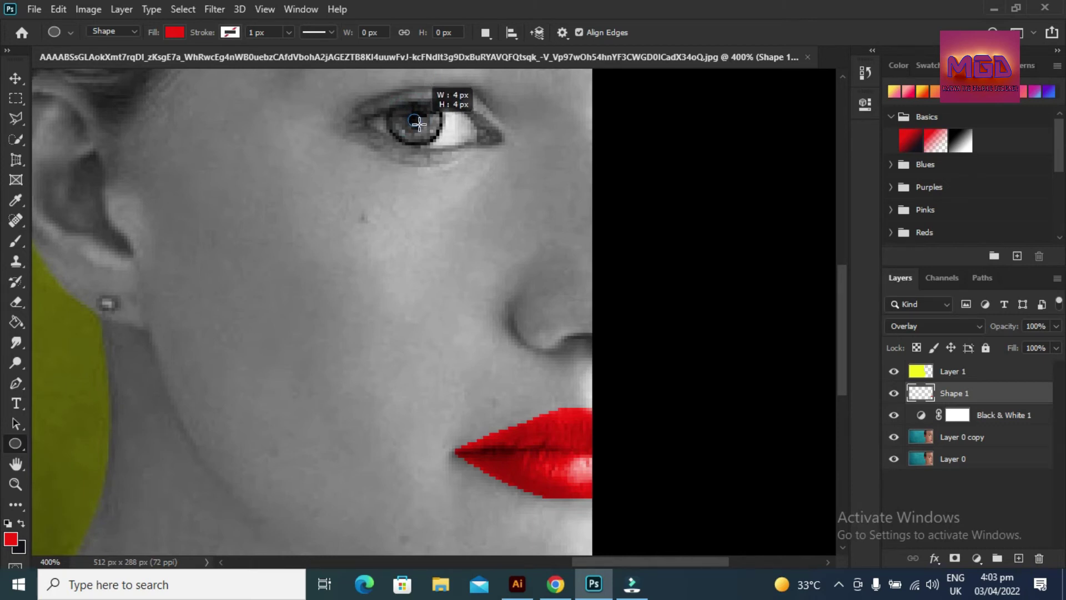
{"action": "left_click_drag", "start_coordinate": [418, 122], "coordinate": [418, 123]}
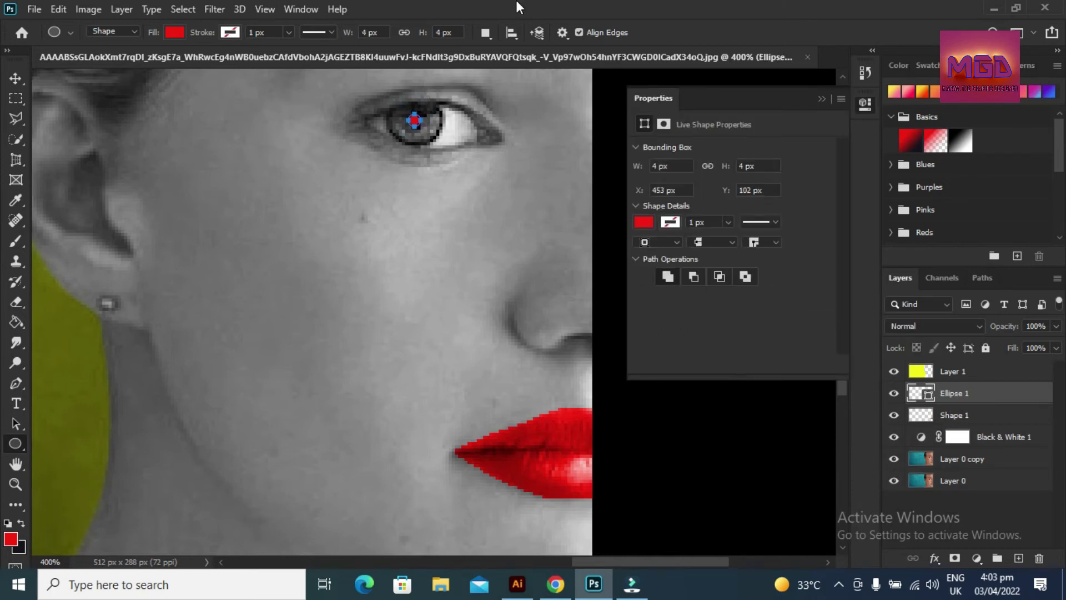
{"action": "left_click", "coordinate": [169, 34]}
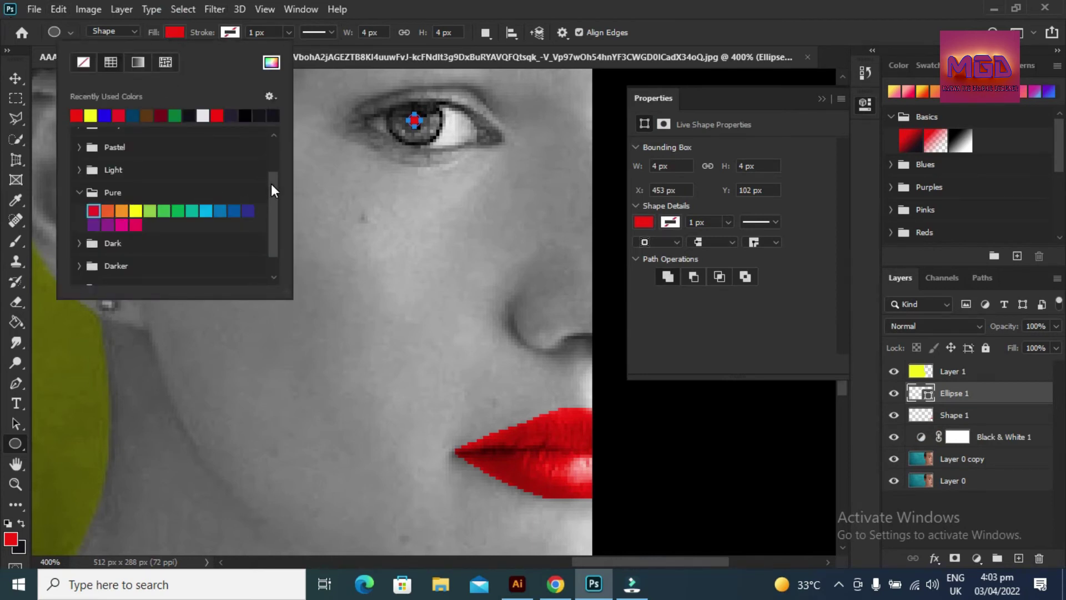
{"action": "left_click_drag", "start_coordinate": [271, 190], "coordinate": [271, 235]}
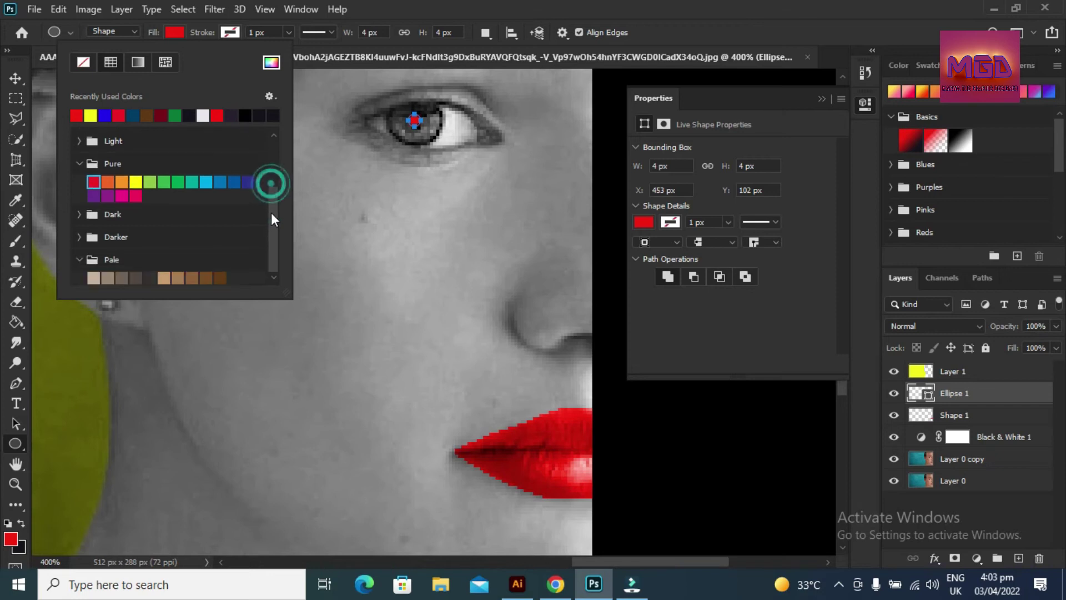
{"action": "left_click", "coordinate": [220, 277]}
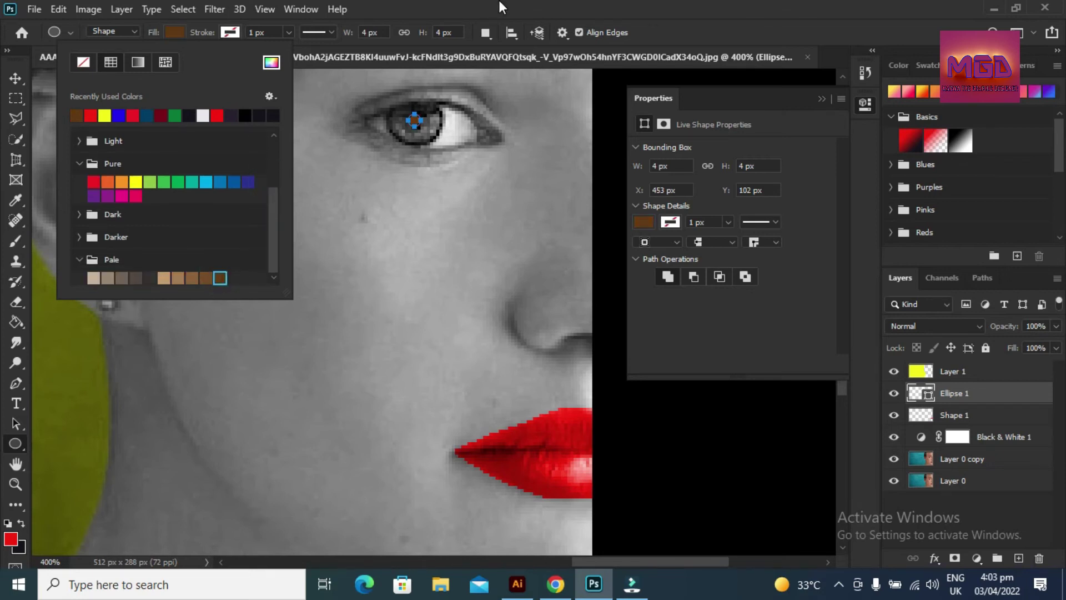
{"action": "left_click", "coordinate": [827, 106]}
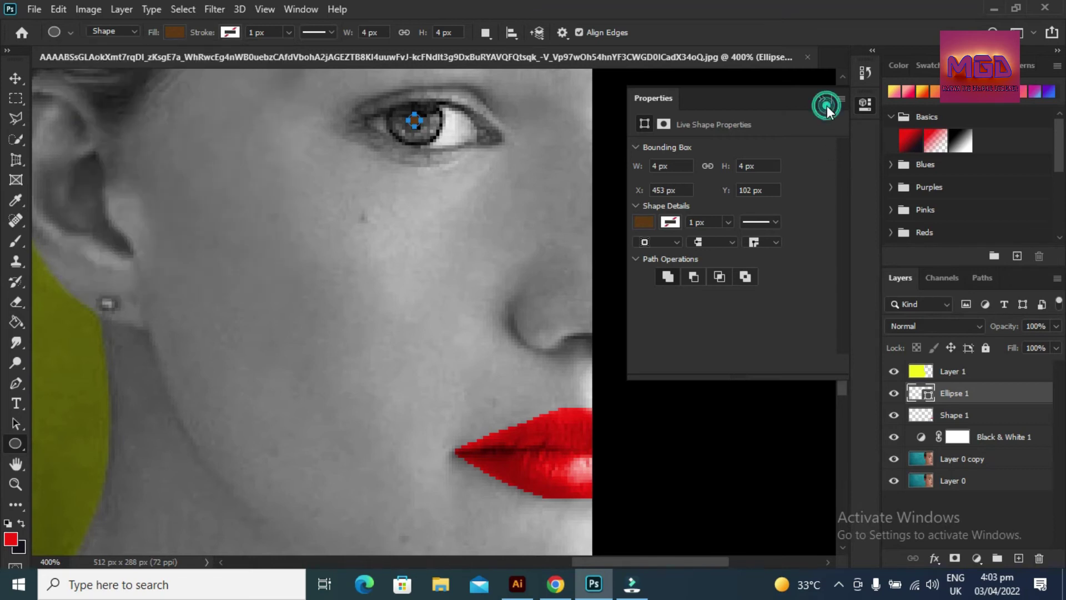
{"action": "left_click", "coordinate": [822, 99]}
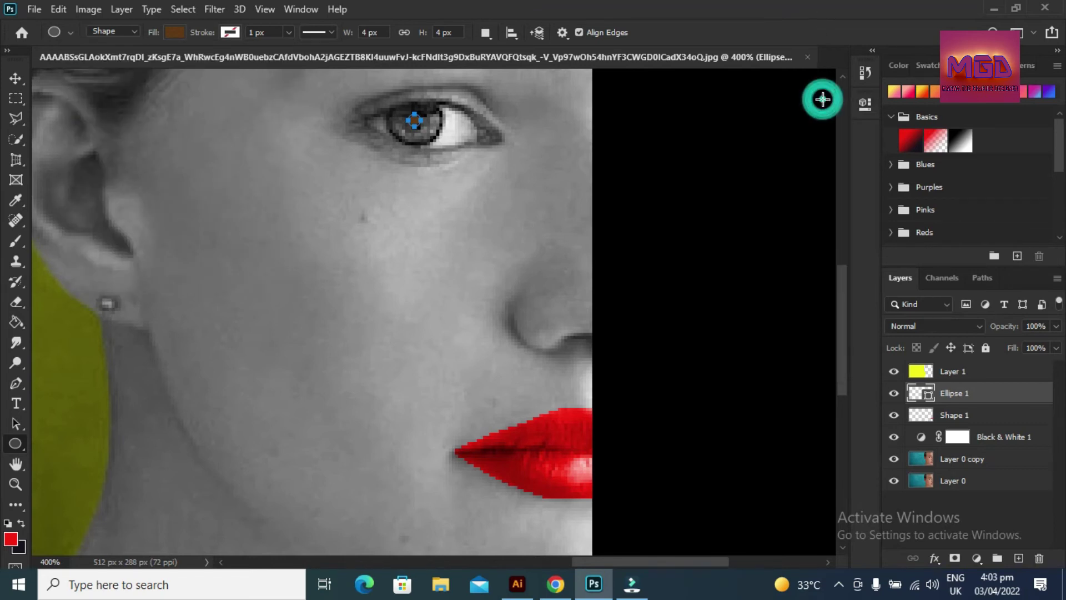
Set the Ellipse 1 layer's blend mode to Screen
{"action": "left_click", "coordinate": [955, 328]}
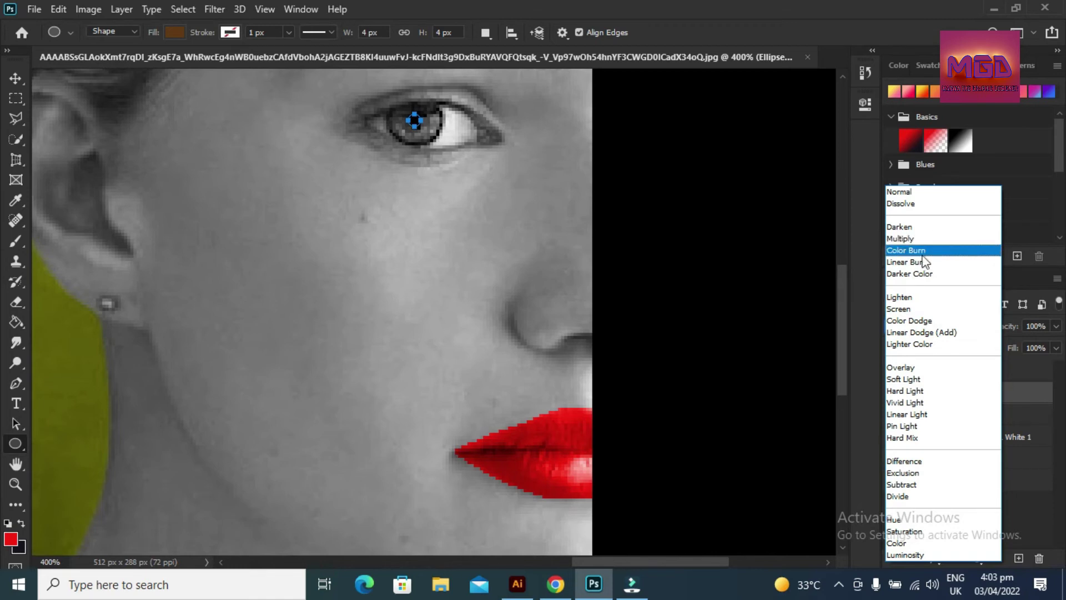
{"action": "left_click", "coordinate": [924, 309]}
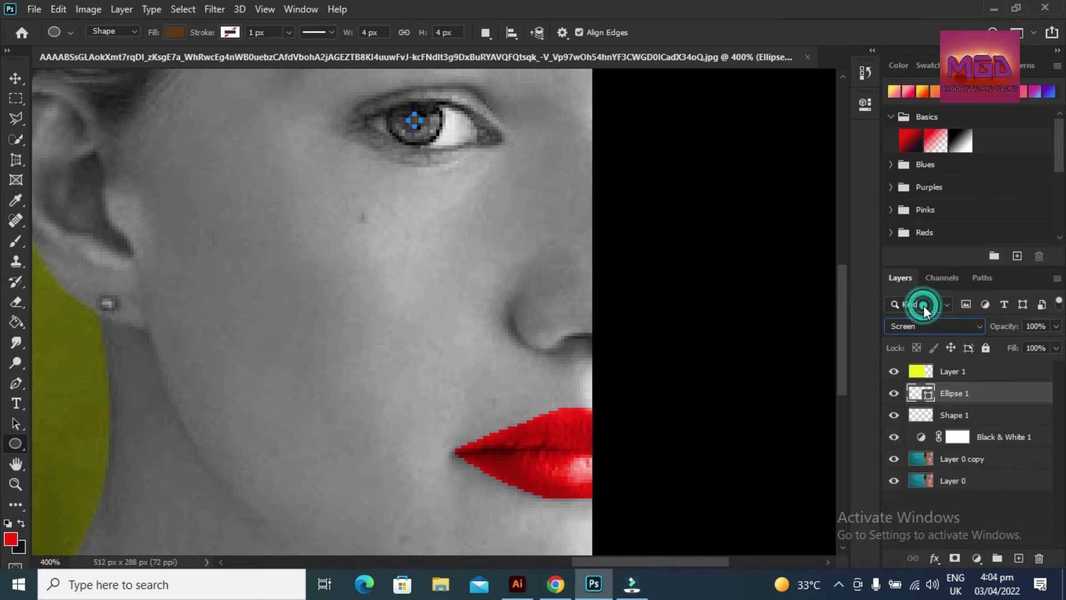
{"action": "left_click", "coordinate": [15, 78]}
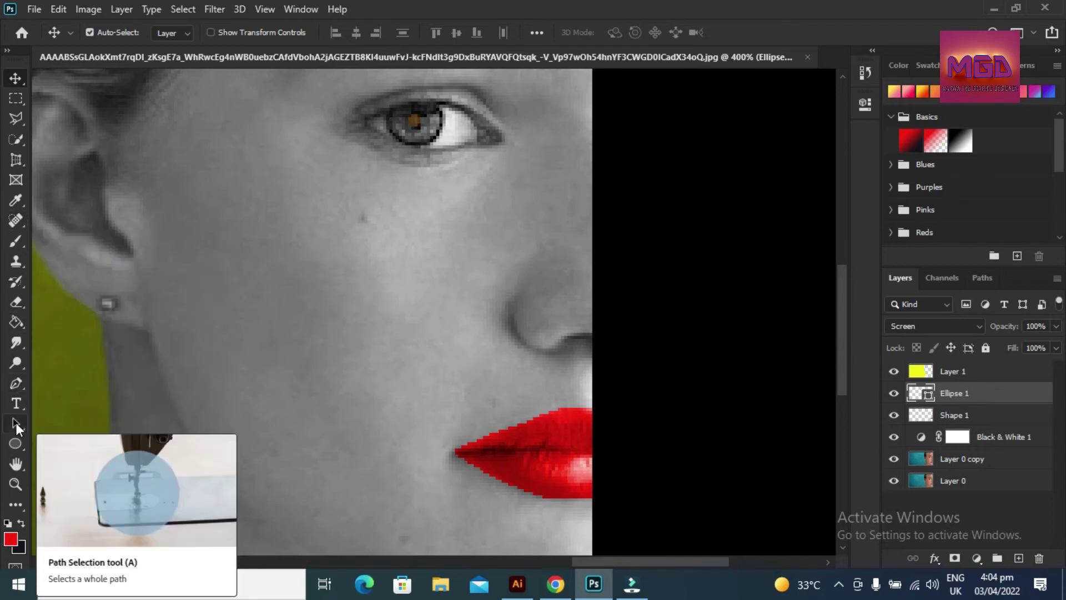
Draw an 18×12 px brown ellipse over the iris
{"action": "left_click", "coordinate": [17, 442]}
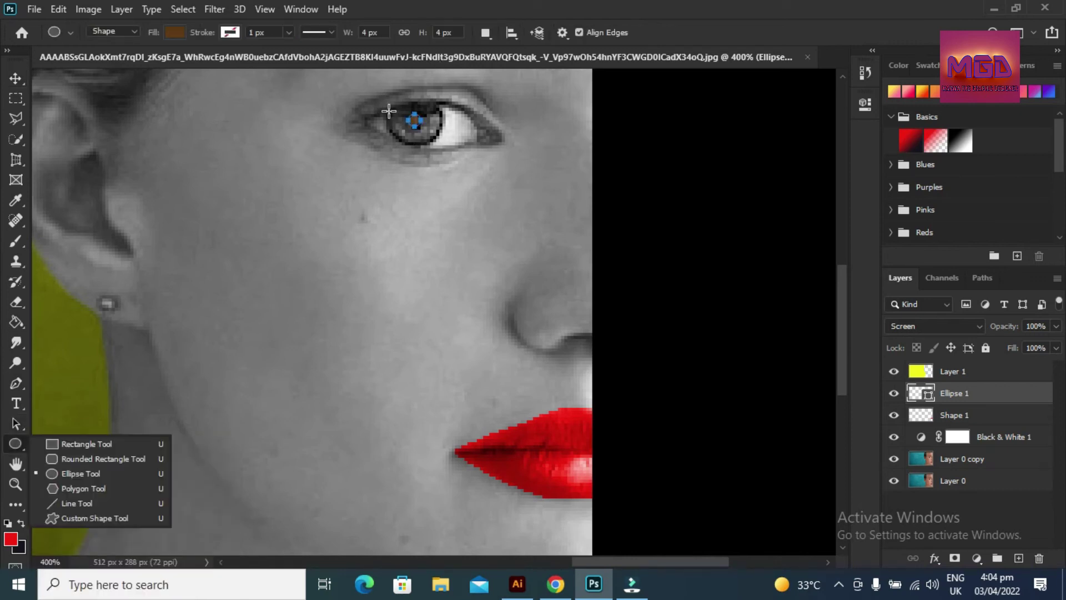
{"action": "left_click_drag", "start_coordinate": [388, 110], "coordinate": [437, 140]}
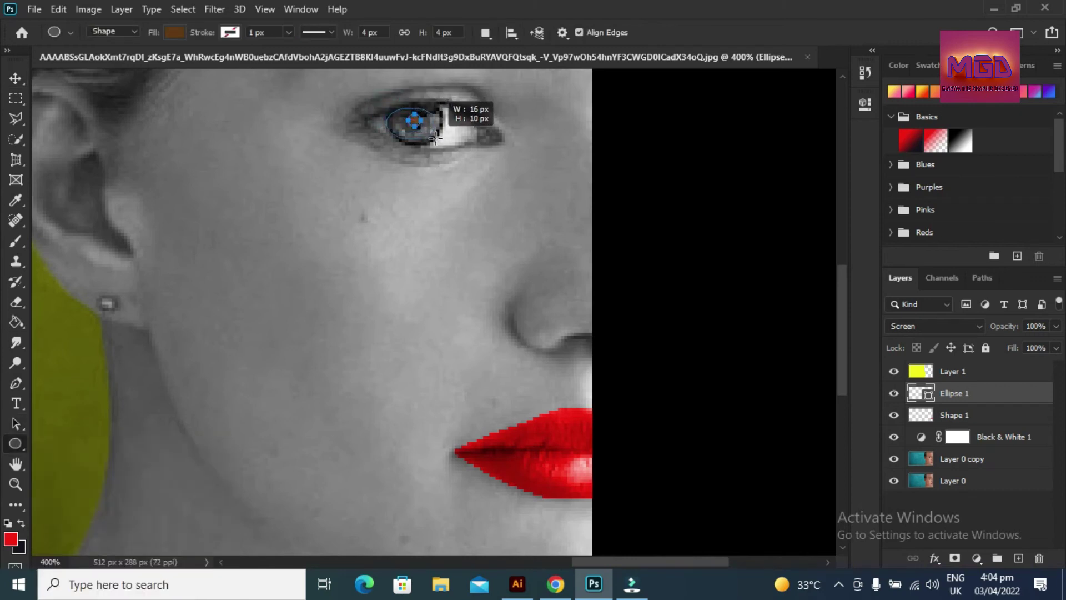
{"action": "left_click_drag", "start_coordinate": [437, 140], "coordinate": [439, 145]}
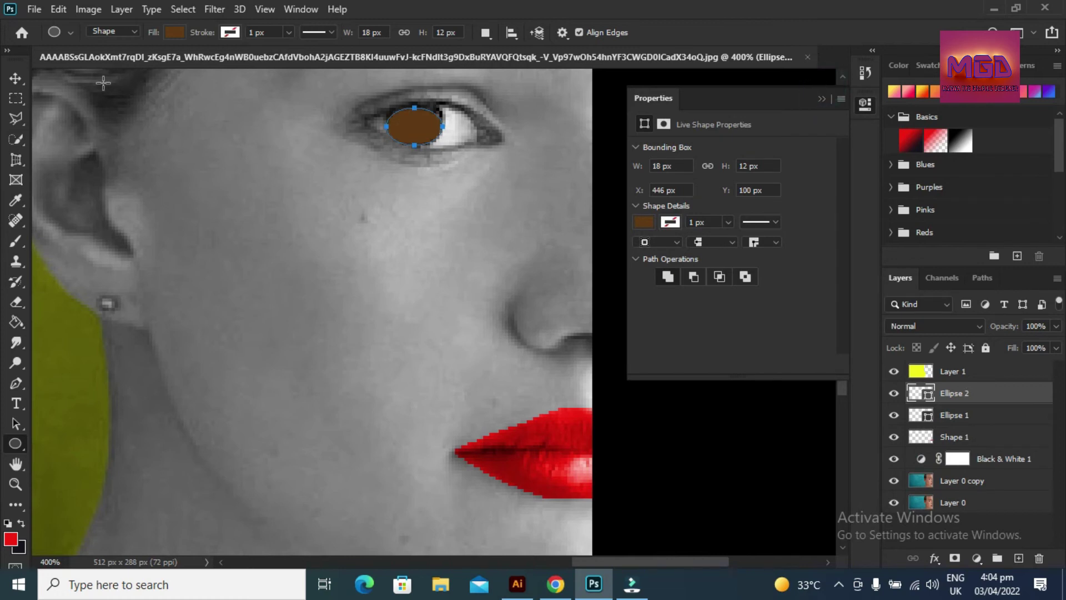
{"action": "left_click", "coordinate": [9, 81]}
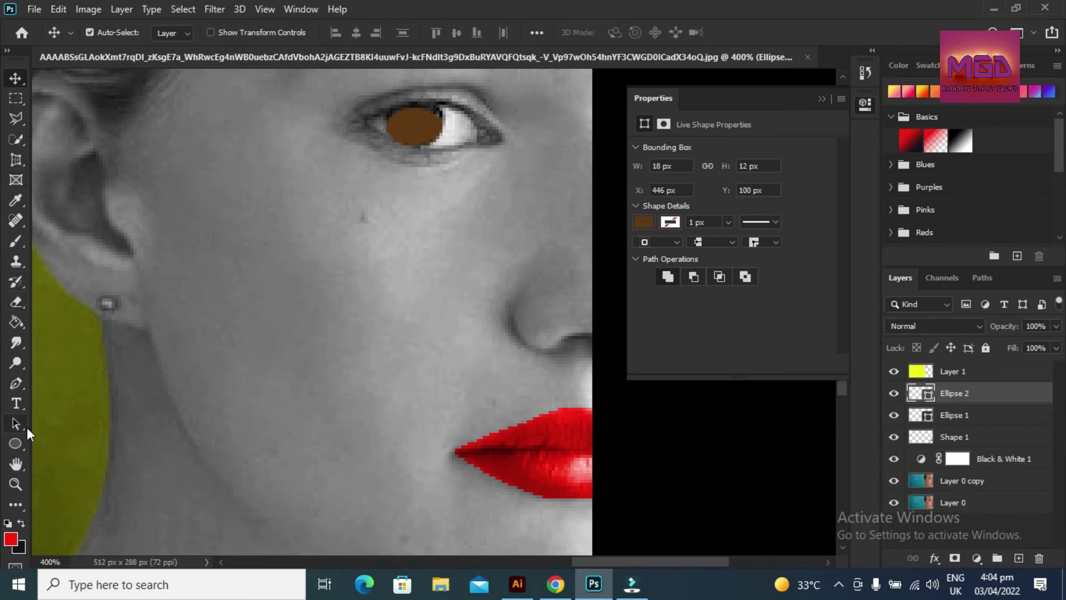
{"action": "left_click", "coordinate": [18, 444]}
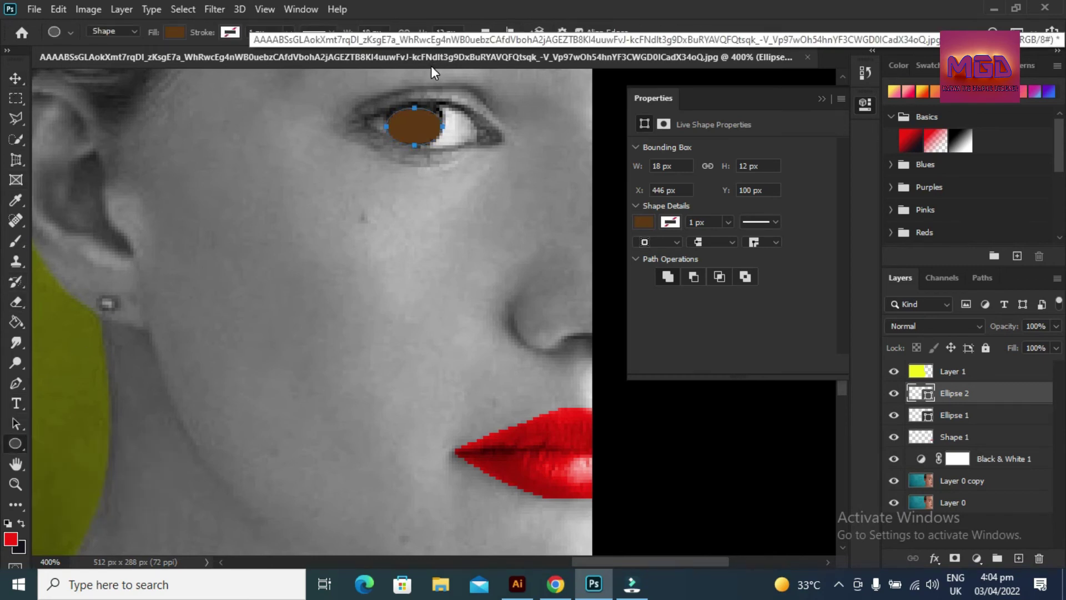
Free-transform the iris oval, stretching it to about 129% height
{"action": "key", "text": "ctrl+t"}
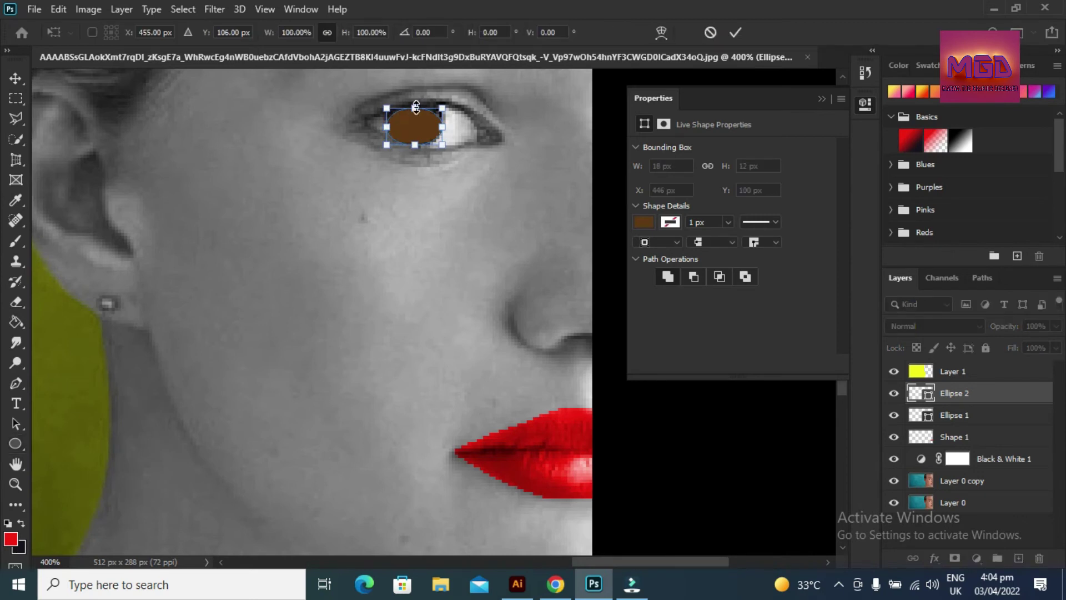
{"action": "left_click_drag", "start_coordinate": [415, 108], "coordinate": [419, 99]}
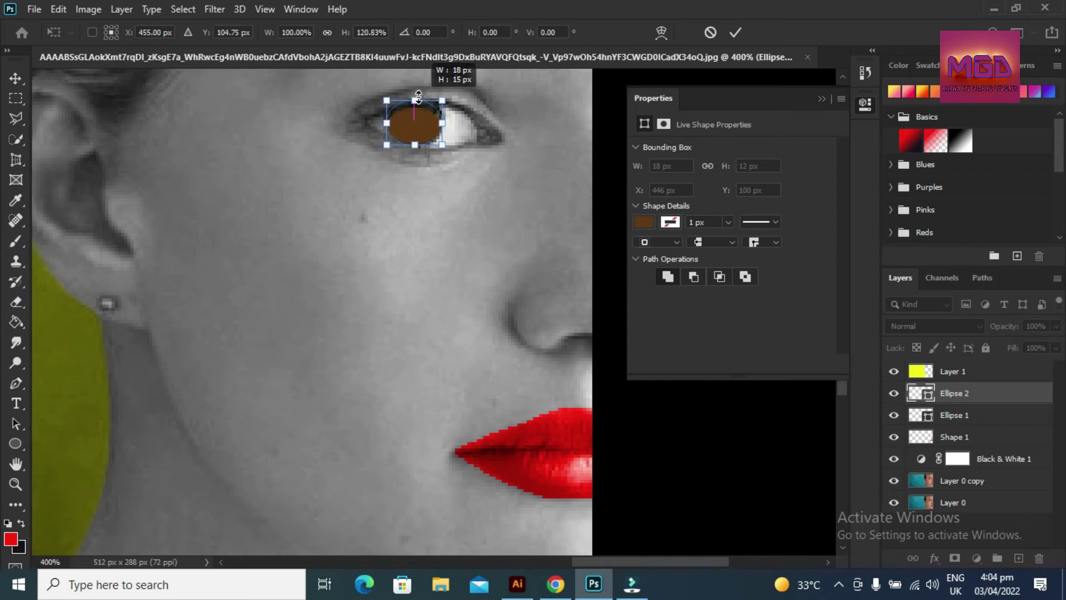
{"action": "left_click_drag", "start_coordinate": [418, 96], "coordinate": [418, 93]}
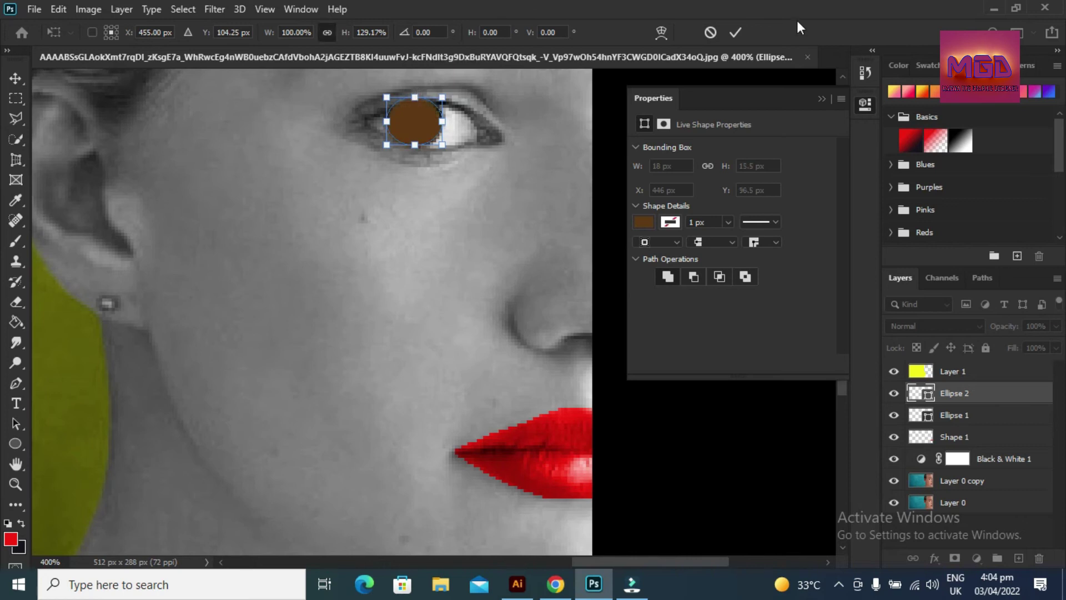
{"action": "left_click", "coordinate": [822, 100]}
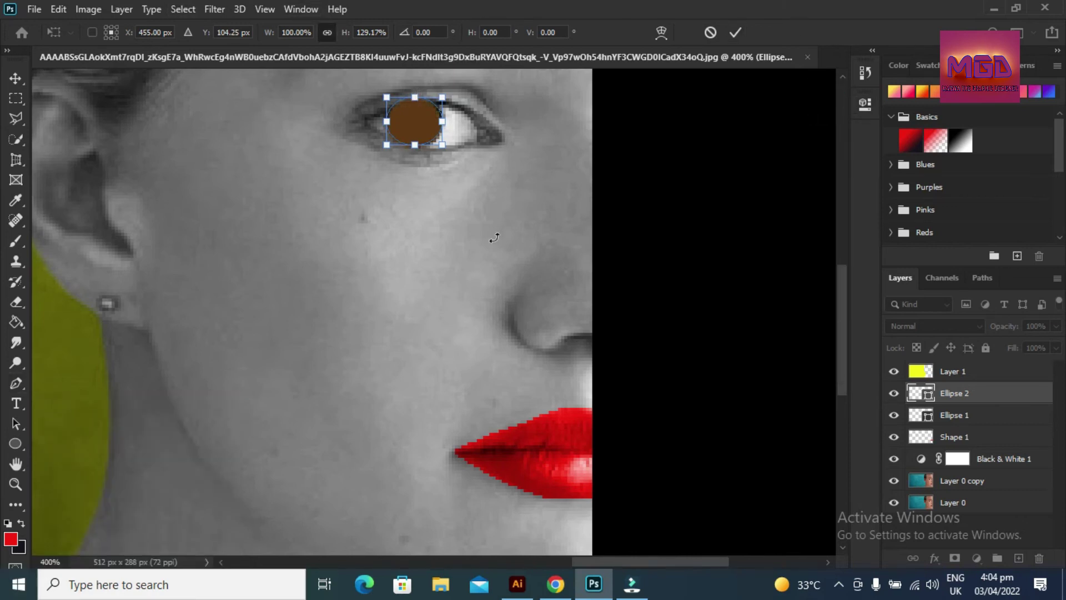
{"action": "left_click", "coordinate": [19, 584]}
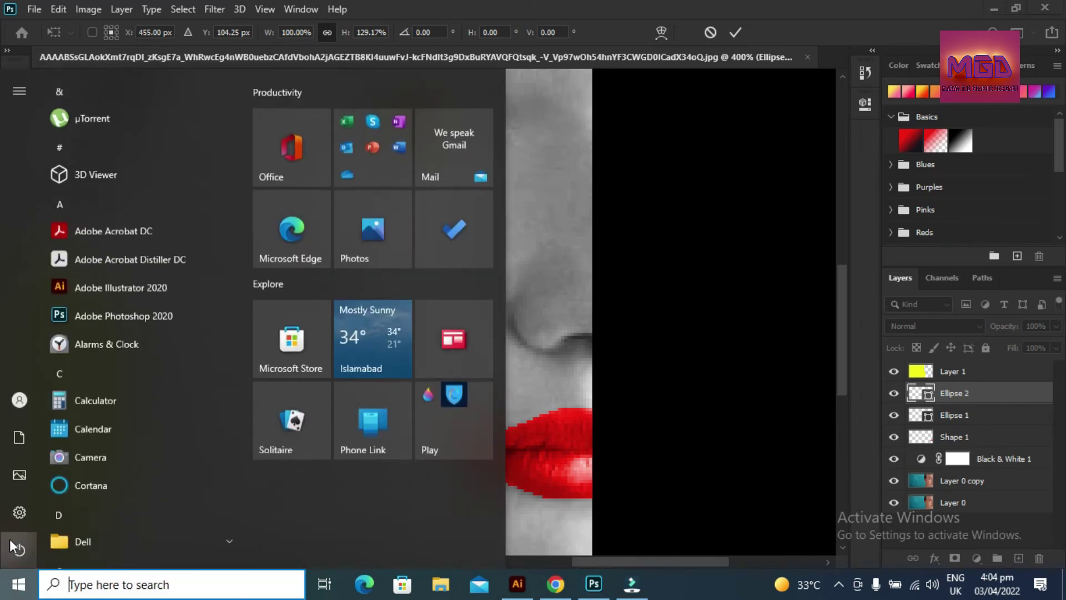
{"action": "left_click", "coordinate": [532, 1]}
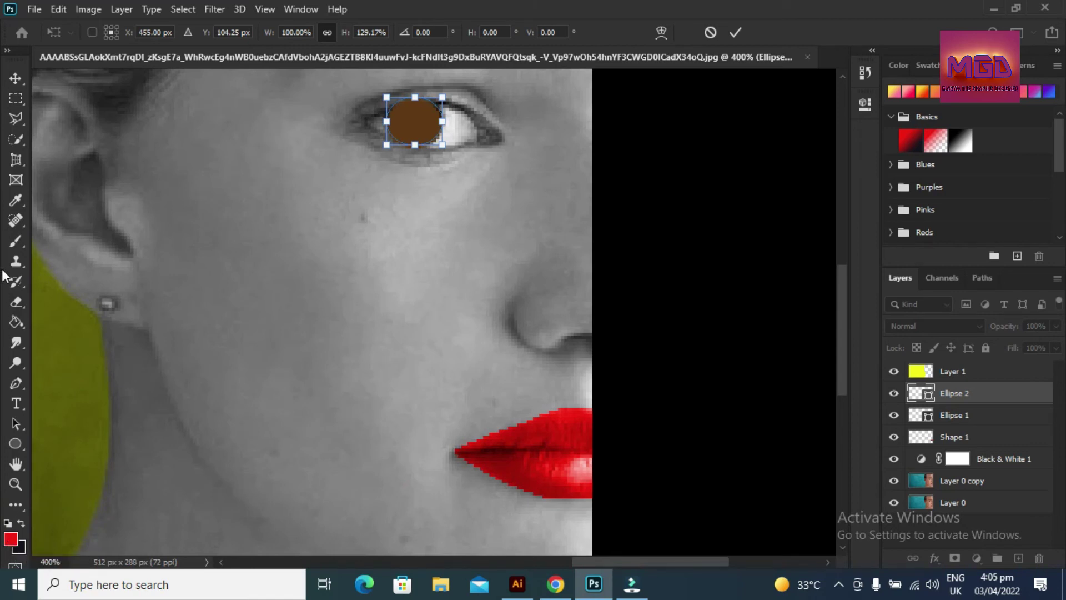
Fill the Ellipse 2 oval with bright blue #0d9af4 using the Paint Bucket, rasterizing the shape
{"action": "left_click", "coordinate": [17, 322]}
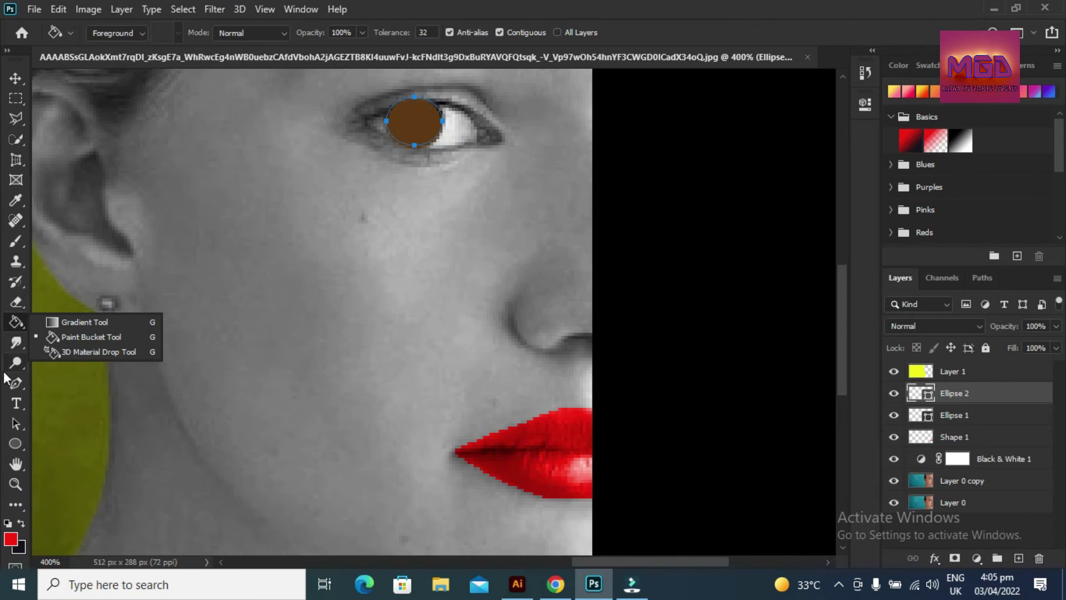
{"action": "left_click", "coordinate": [65, 337]}
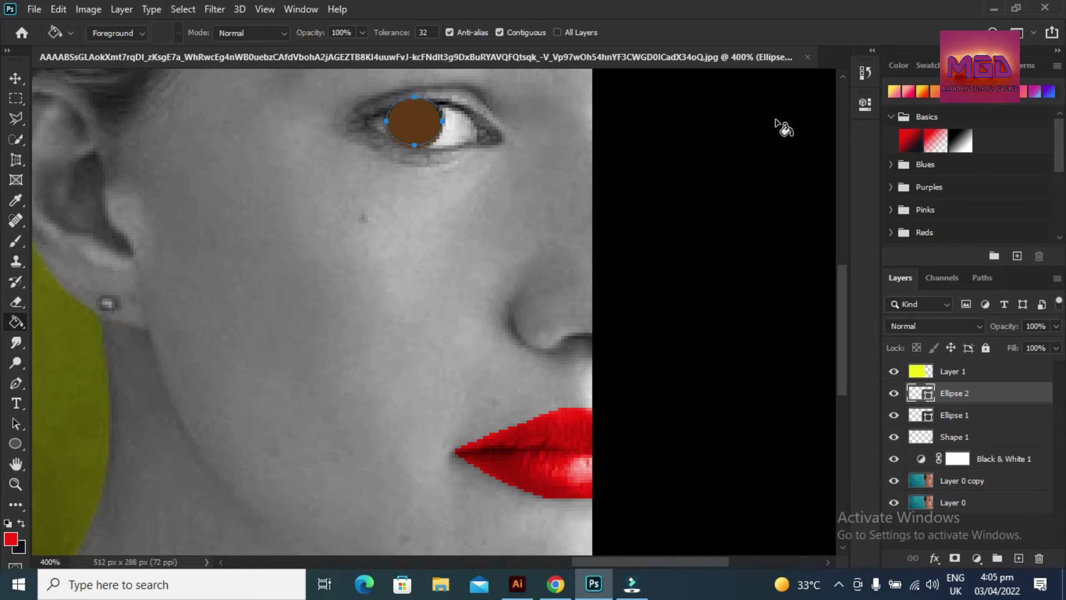
{"action": "left_click", "coordinate": [10, 537]}
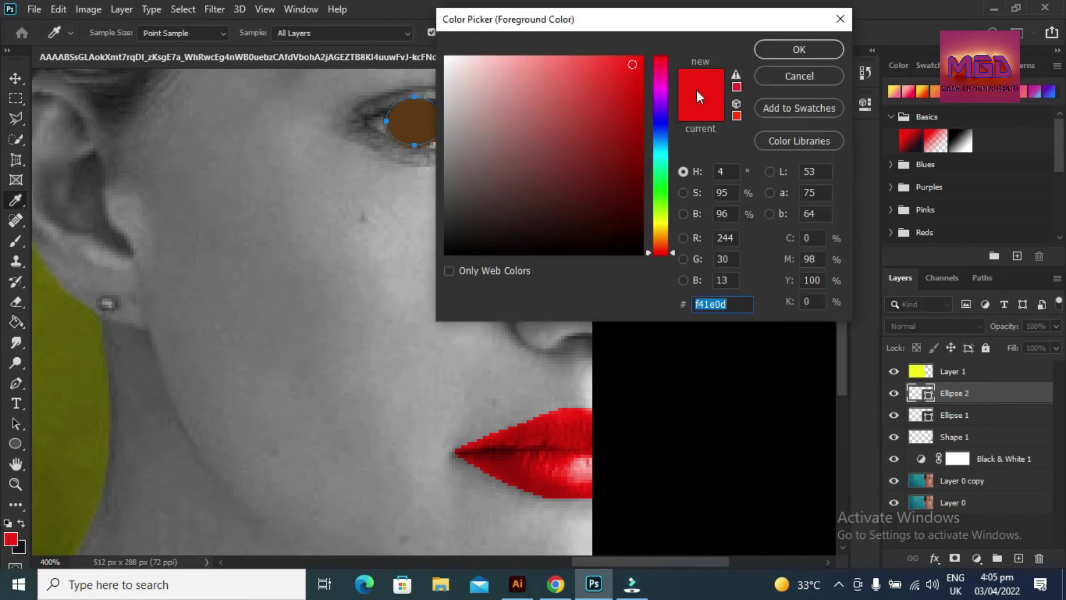
{"action": "left_click", "coordinate": [660, 142]}
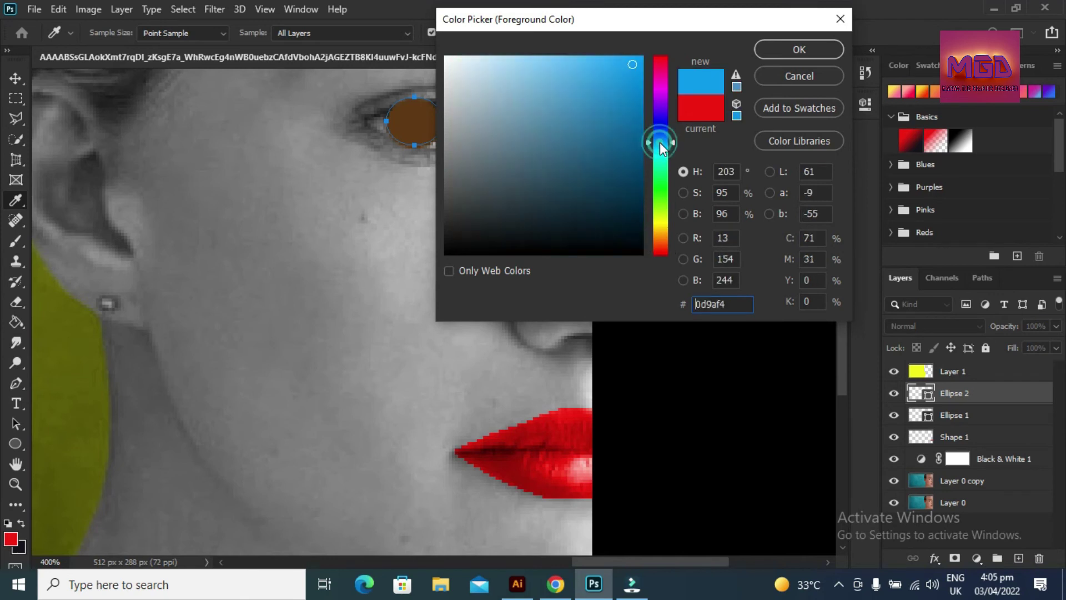
{"action": "left_click", "coordinate": [798, 50]}
{"action": "key", "text": "g"}
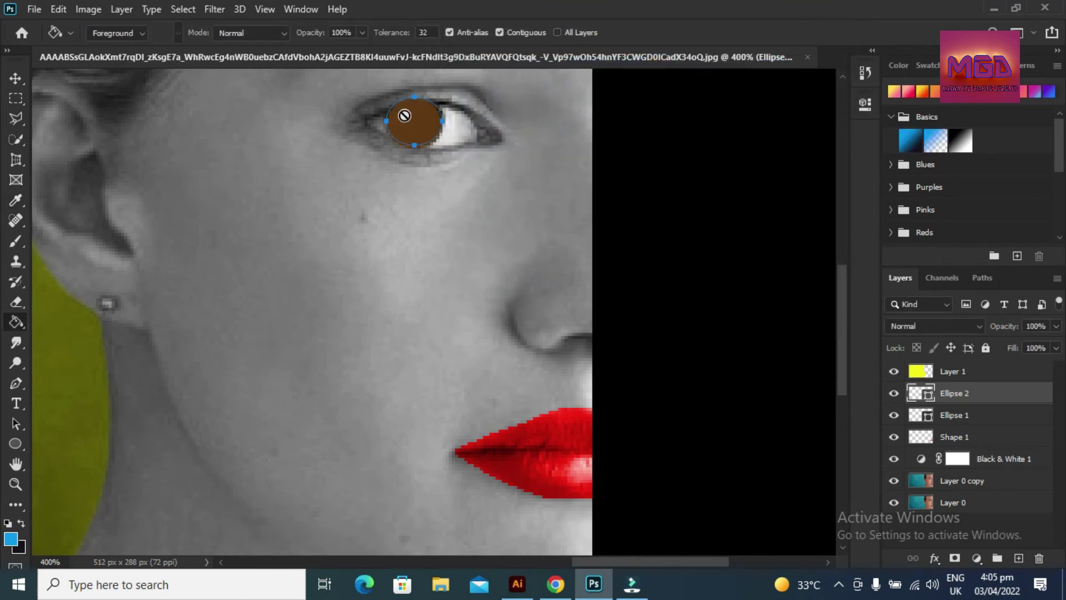
{"action": "left_click", "coordinate": [404, 115]}
{"action": "left_click", "coordinate": [473, 232]}
{"action": "left_click", "coordinate": [398, 111]}
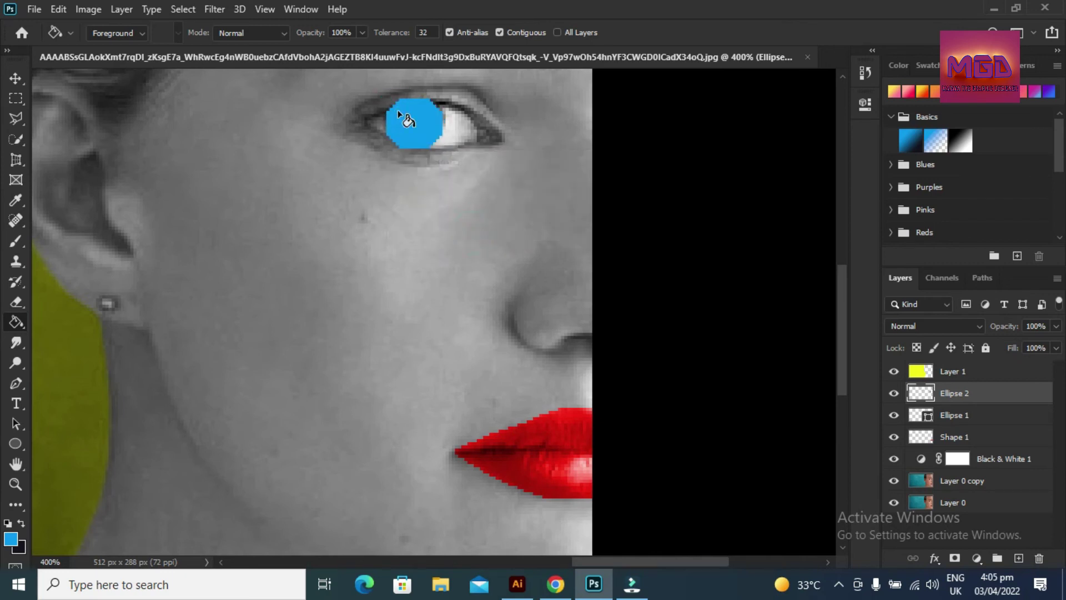
Set Ellipse 2 to Darken blending and nudge it a pixel to align over the iris
{"action": "left_click", "coordinate": [952, 326]}
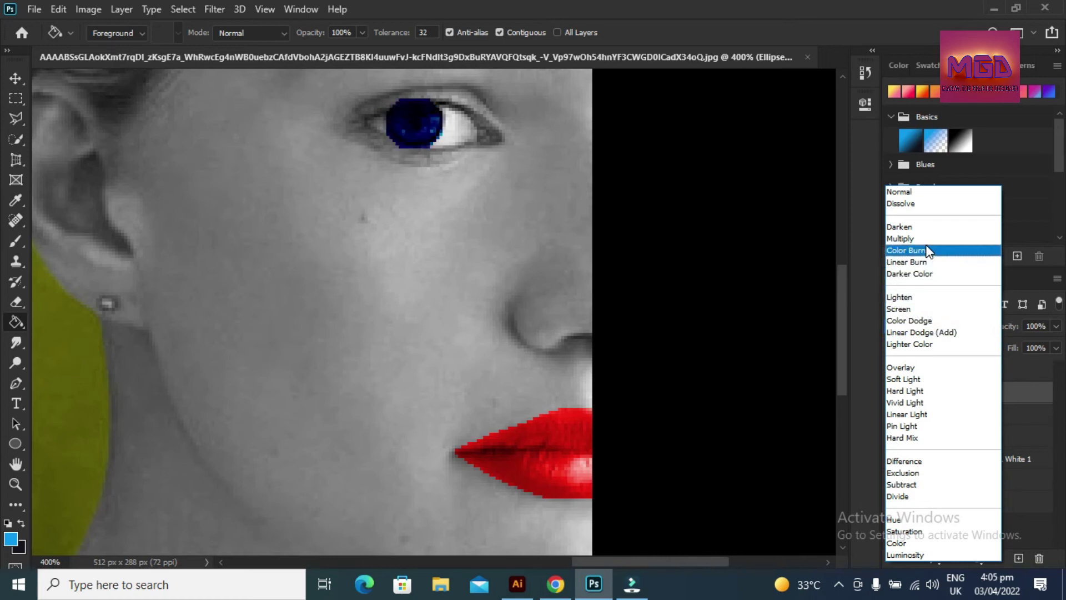
{"action": "left_click", "coordinate": [925, 228]}
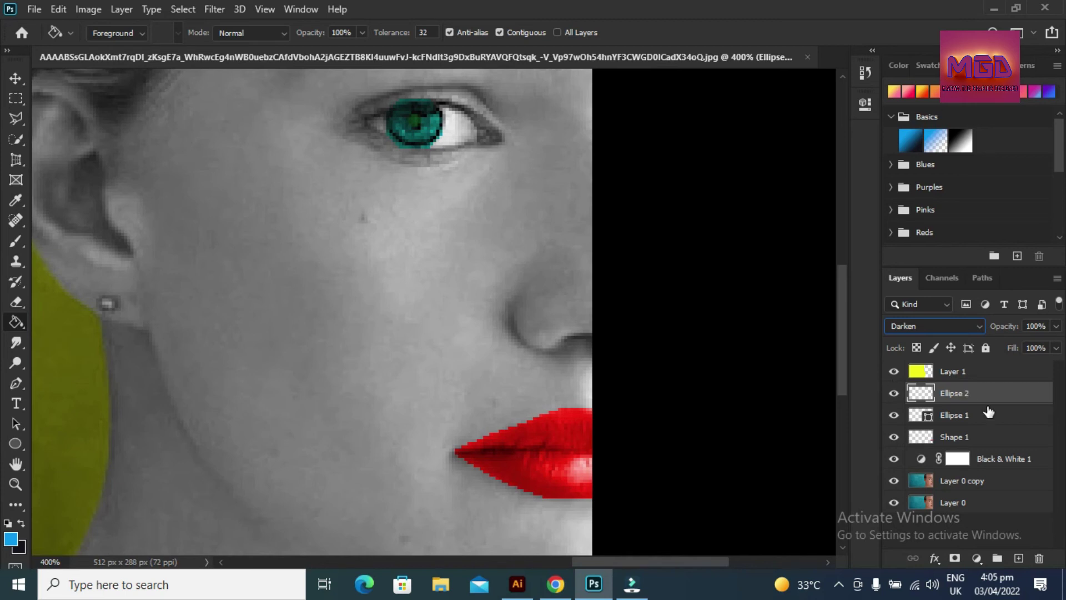
{"action": "key", "text": "ctrl+t"}
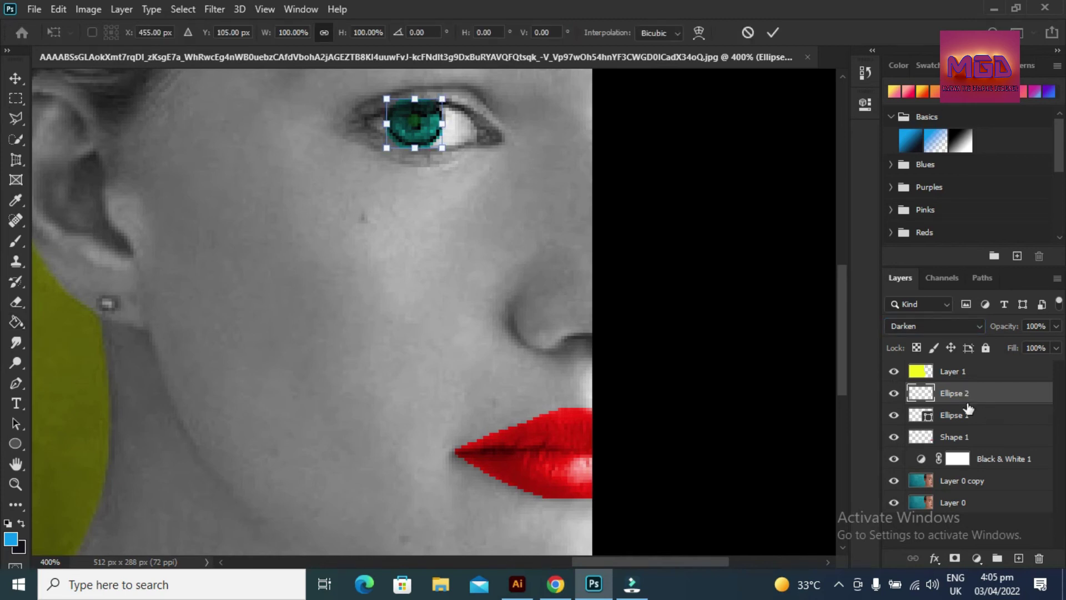
{"action": "key", "text": "Up"}
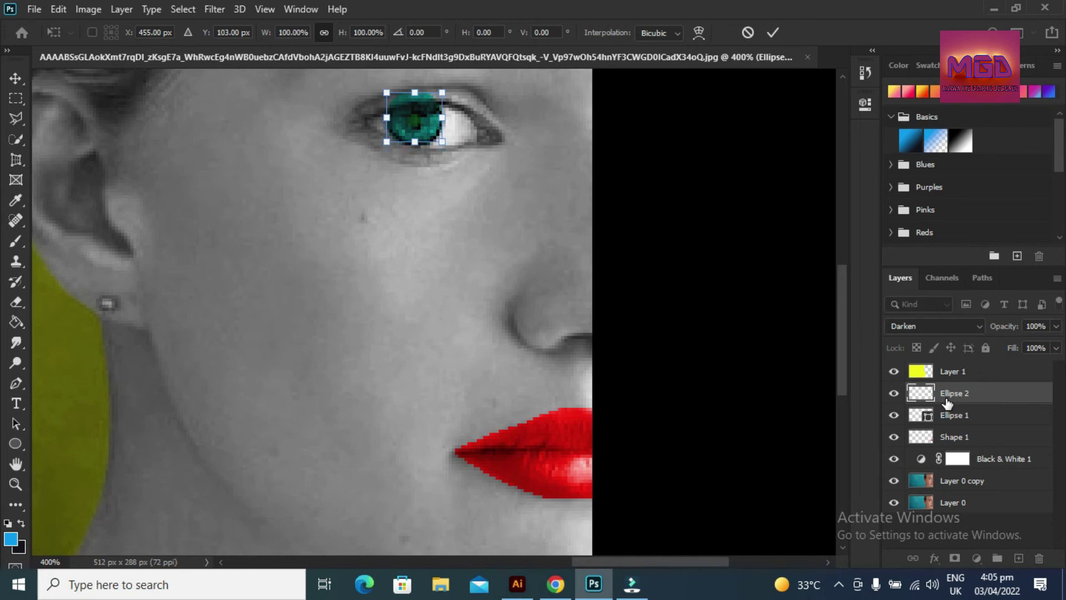
{"action": "key", "text": "Right"}
{"action": "key", "text": "Down"}
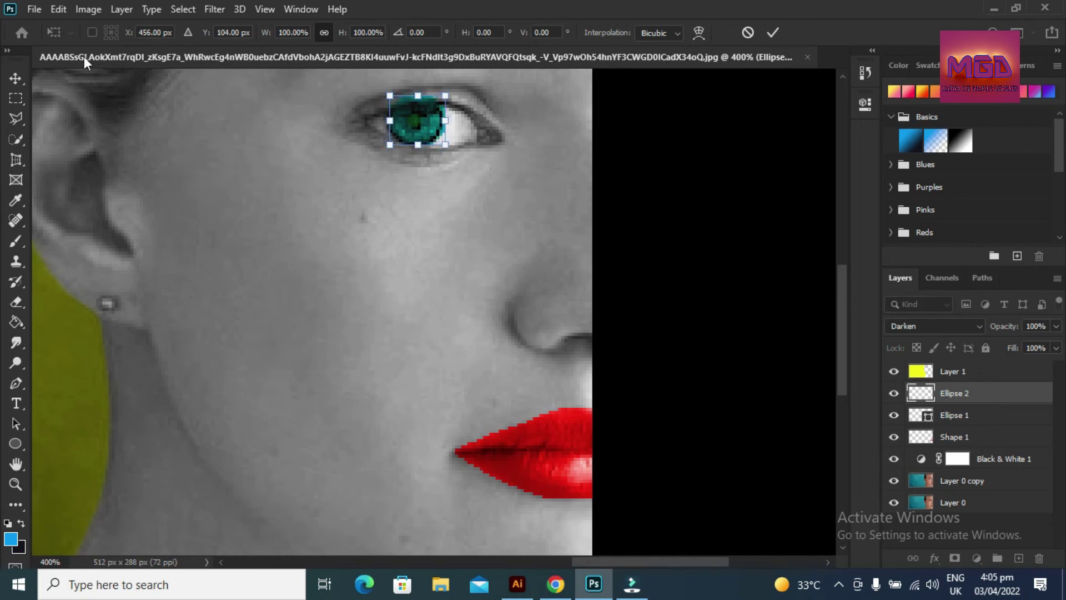
{"action": "left_click", "coordinate": [10, 83]}
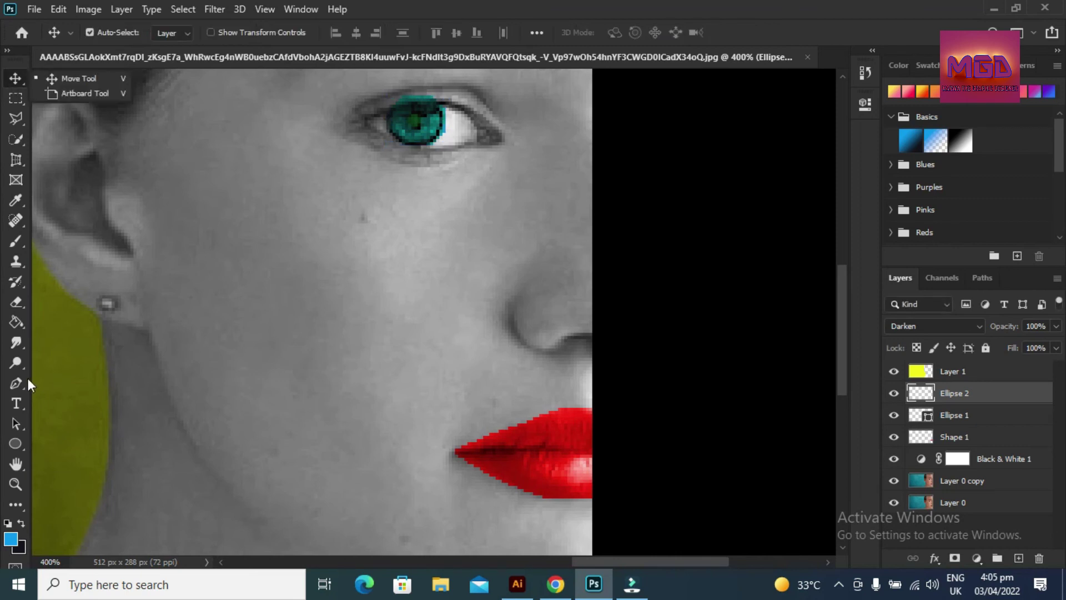
Draw a tiny 5×4 px red ellipse, Ellipse 3, over the earring
{"action": "left_click", "coordinate": [16, 304]}
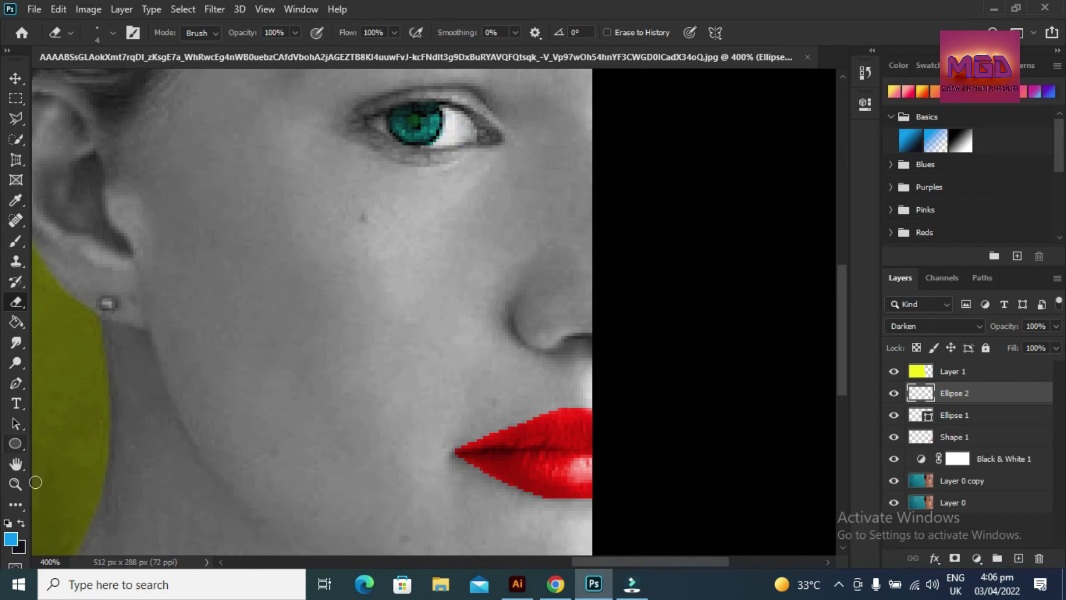
{"action": "left_click", "coordinate": [17, 443]}
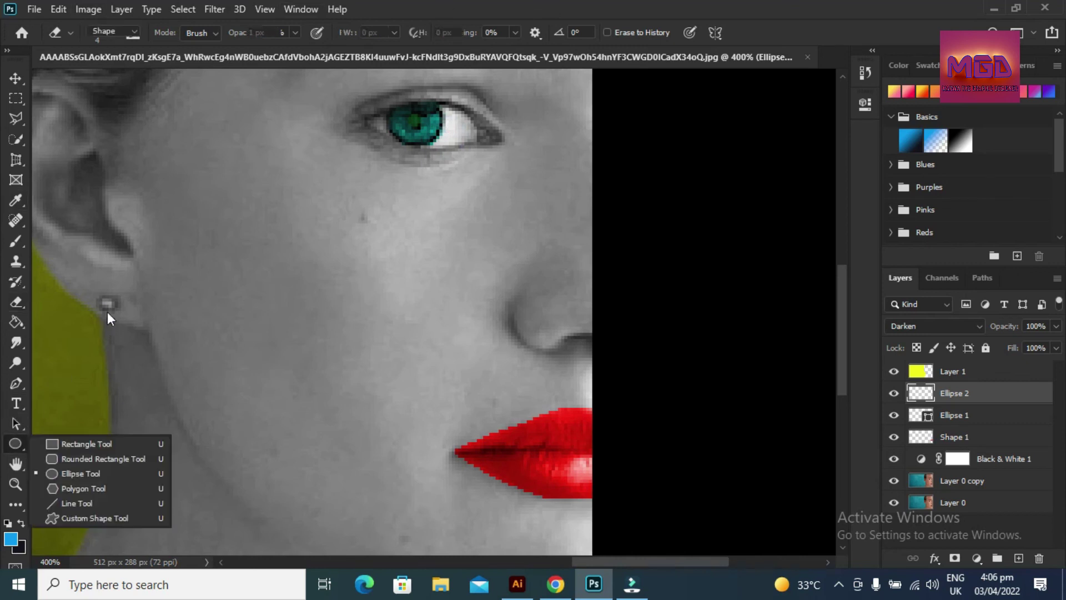
{"action": "left_click", "coordinate": [109, 304]}
{"action": "left_click_drag", "start_coordinate": [109, 304], "coordinate": [115, 310]}
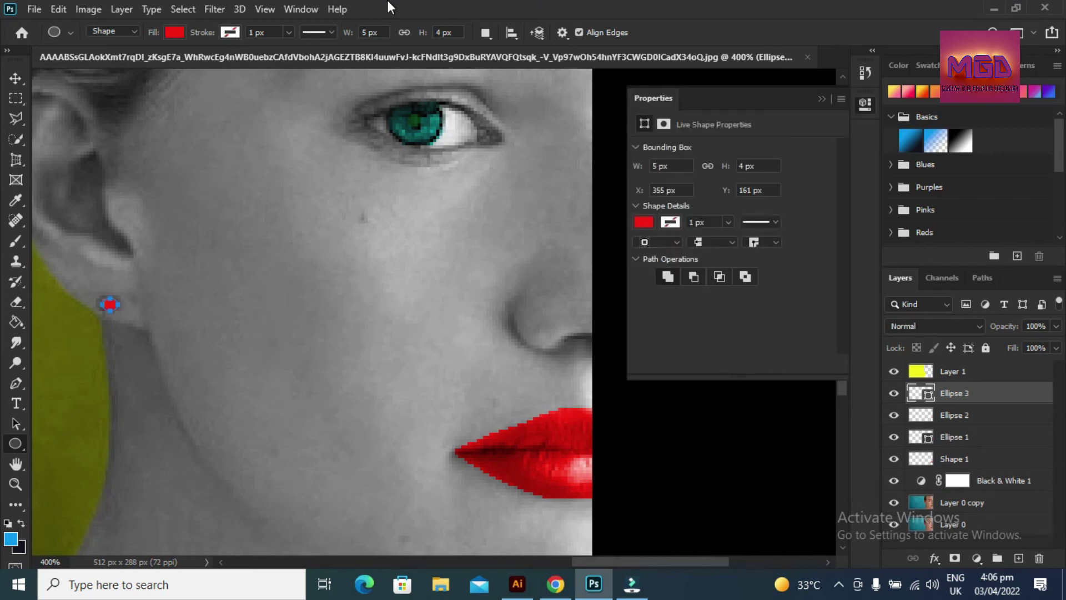
Nudge the earring dot into place with the arrow keys
{"action": "left_click", "coordinate": [18, 78]}
{"action": "key", "text": "Left"}
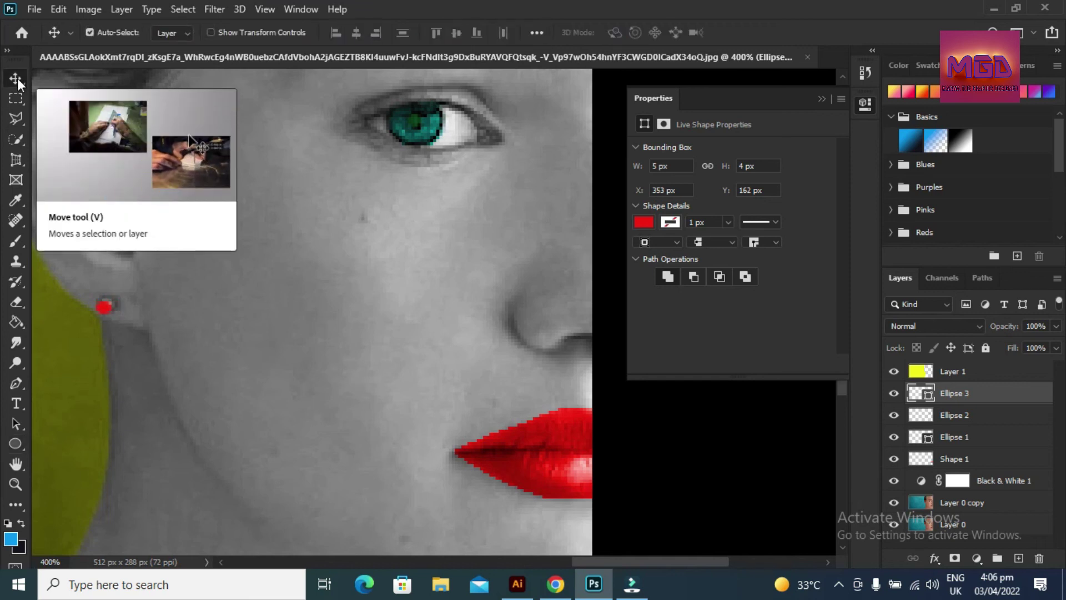
{"action": "key", "text": "Right"}
{"action": "key", "text": "Up"}
{"action": "key", "text": "Up"}
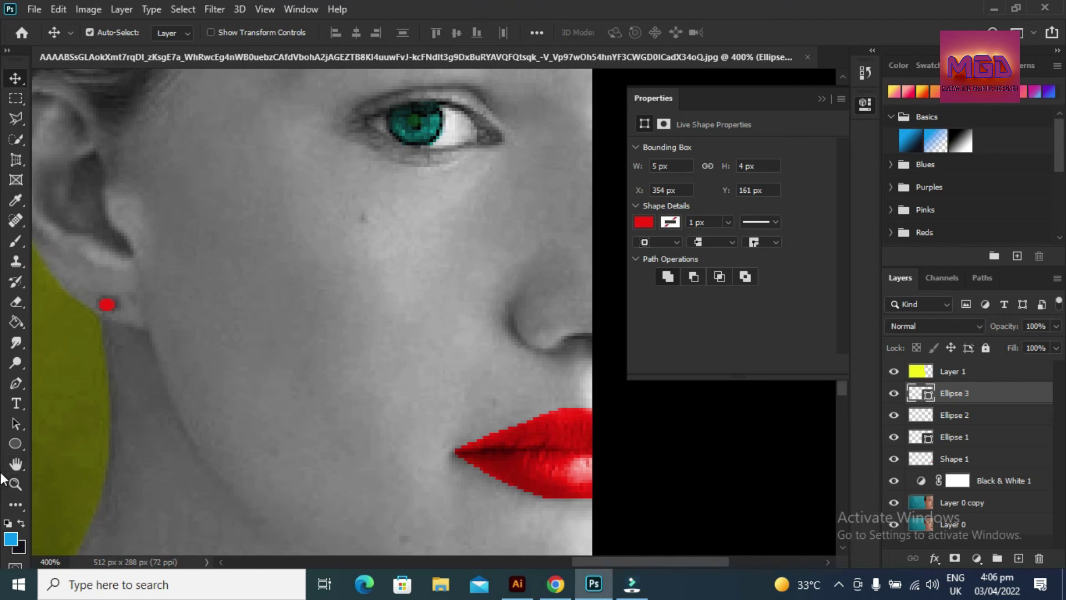
Give the earring dot a dark red fill and Darken blending
{"action": "left_click", "coordinate": [644, 224]}
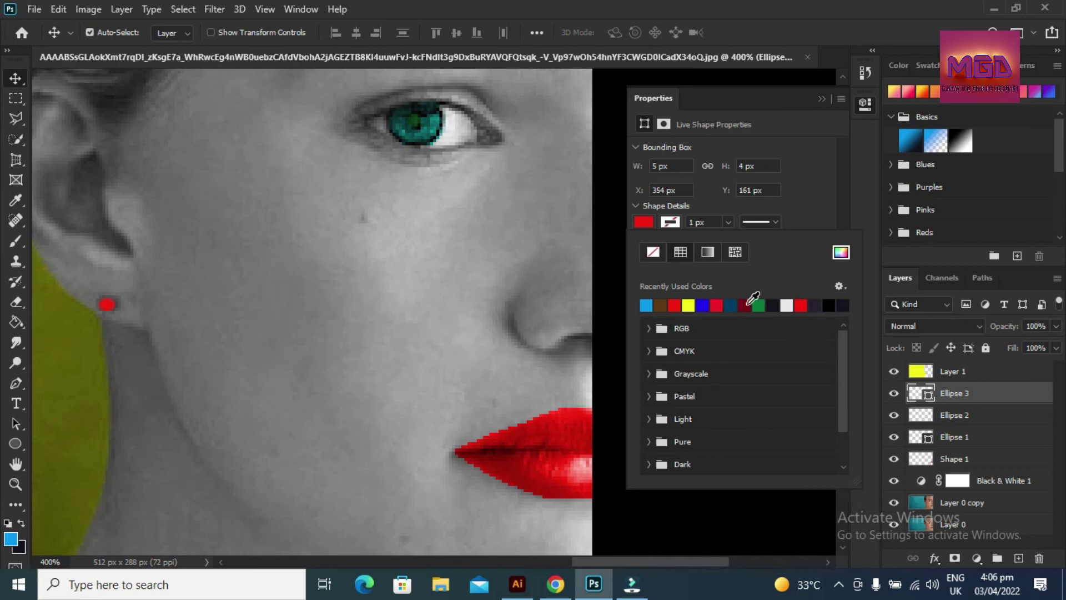
{"action": "left_click", "coordinate": [746, 304]}
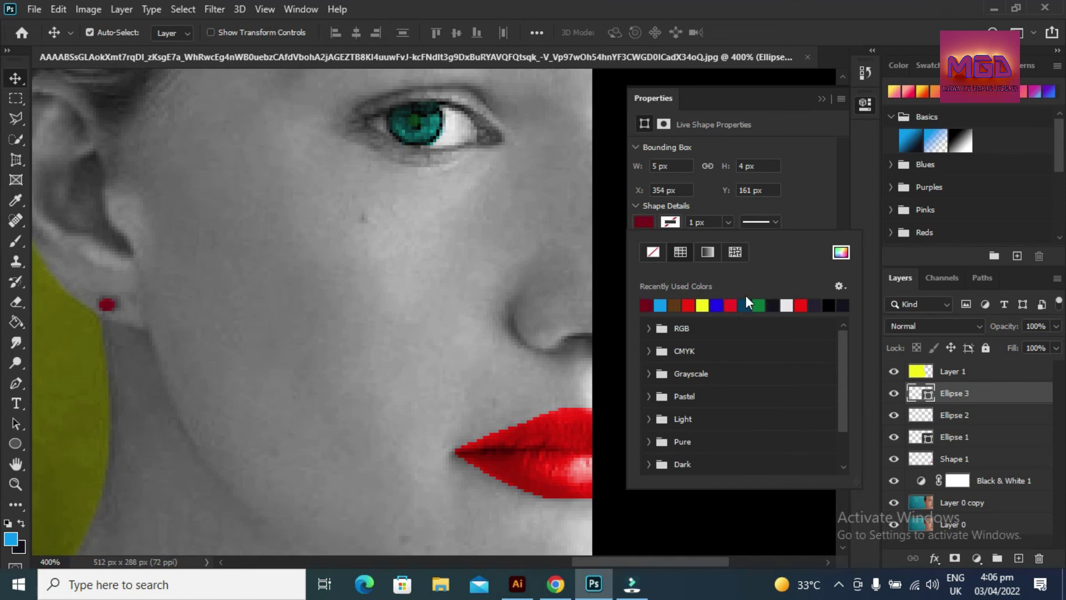
{"action": "left_click", "coordinate": [782, 2]}
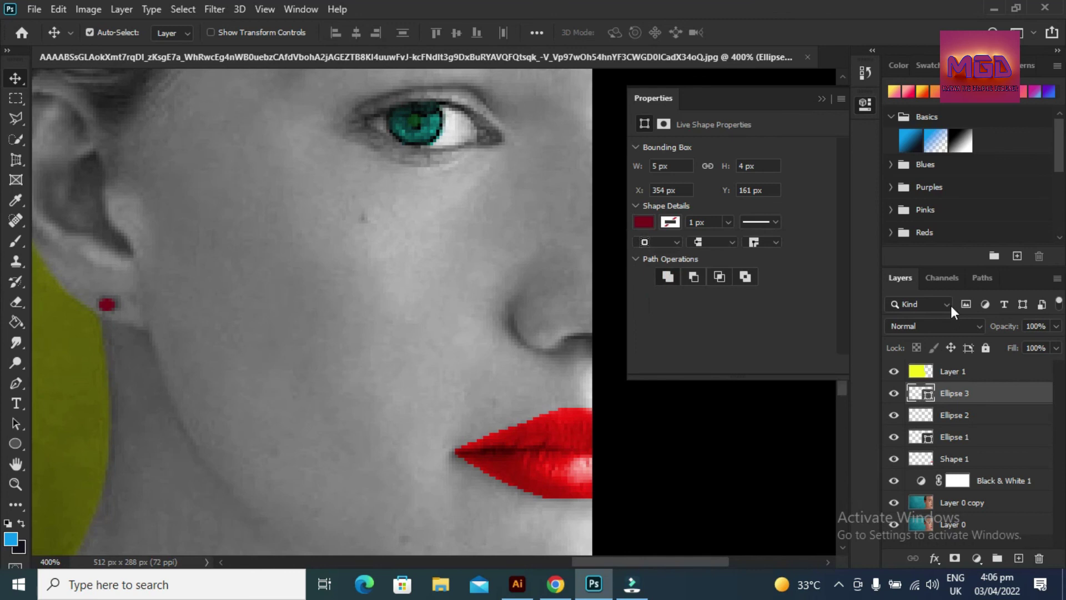
{"action": "left_click", "coordinate": [943, 327]}
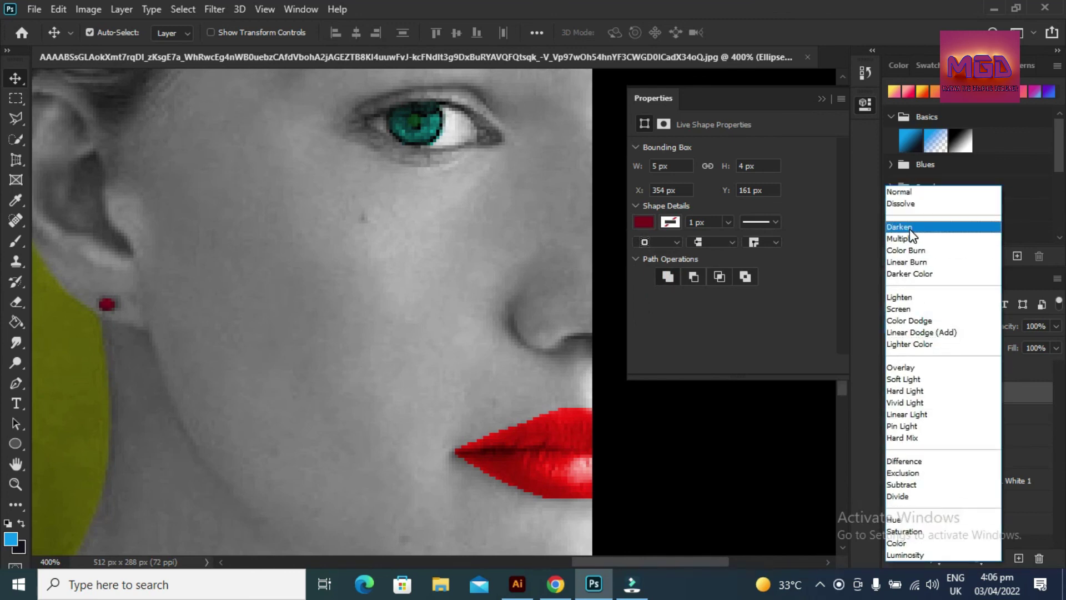
{"action": "left_click", "coordinate": [910, 227]}
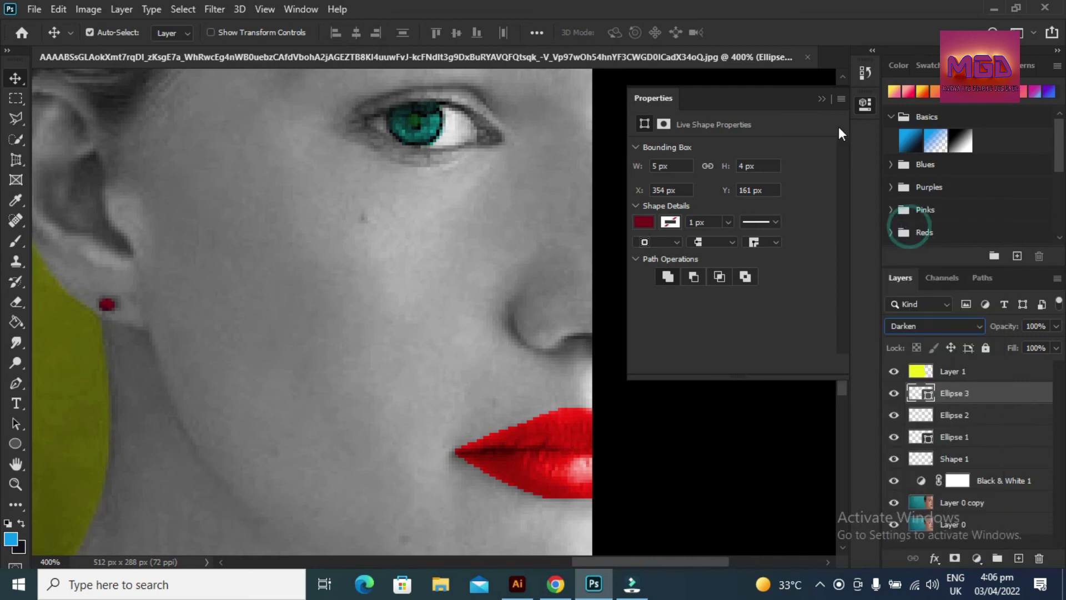
{"action": "left_click", "coordinate": [822, 99]}
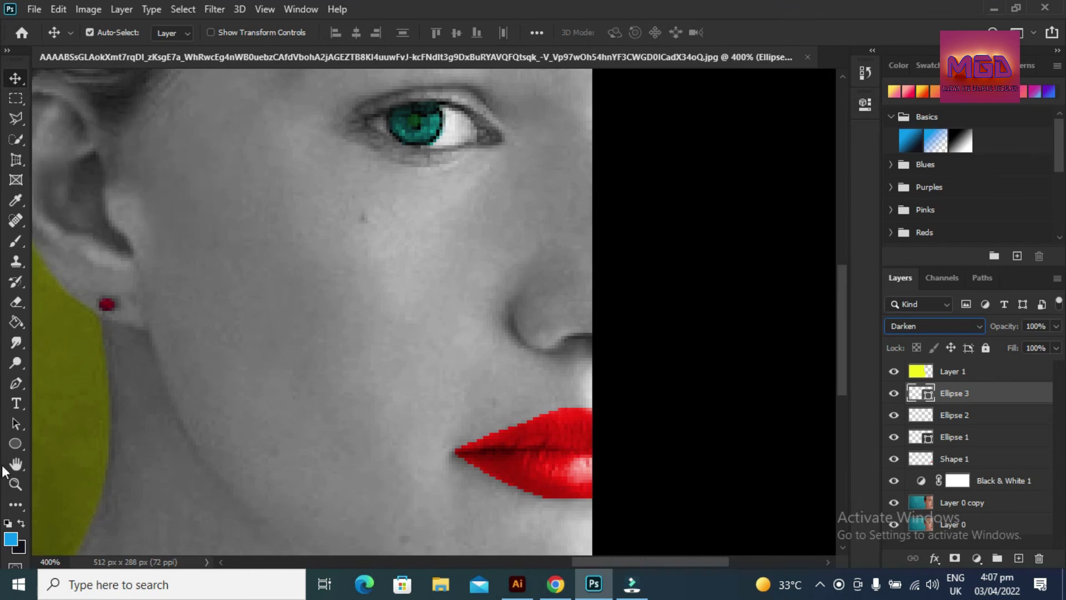
Zoom out and set the yellow Layer 1 to Overlay blending
{"action": "left_click", "coordinate": [16, 483]}
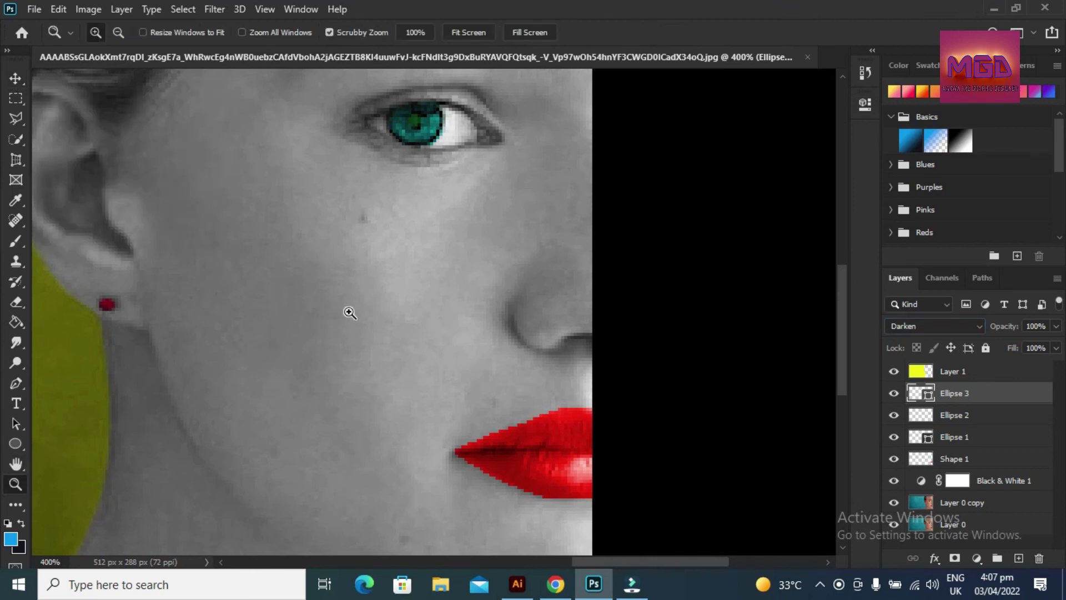
{"action": "left_click", "coordinate": [348, 312], "text": "alt"}
{"action": "left_click", "coordinate": [349, 312], "text": "alt"}
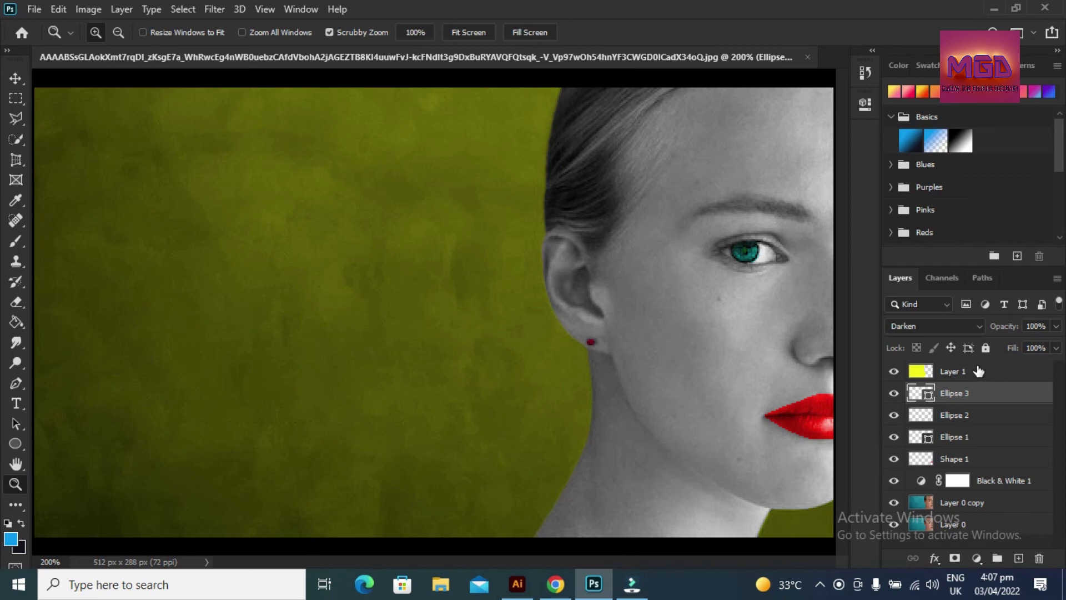
{"action": "left_click", "coordinate": [964, 371]}
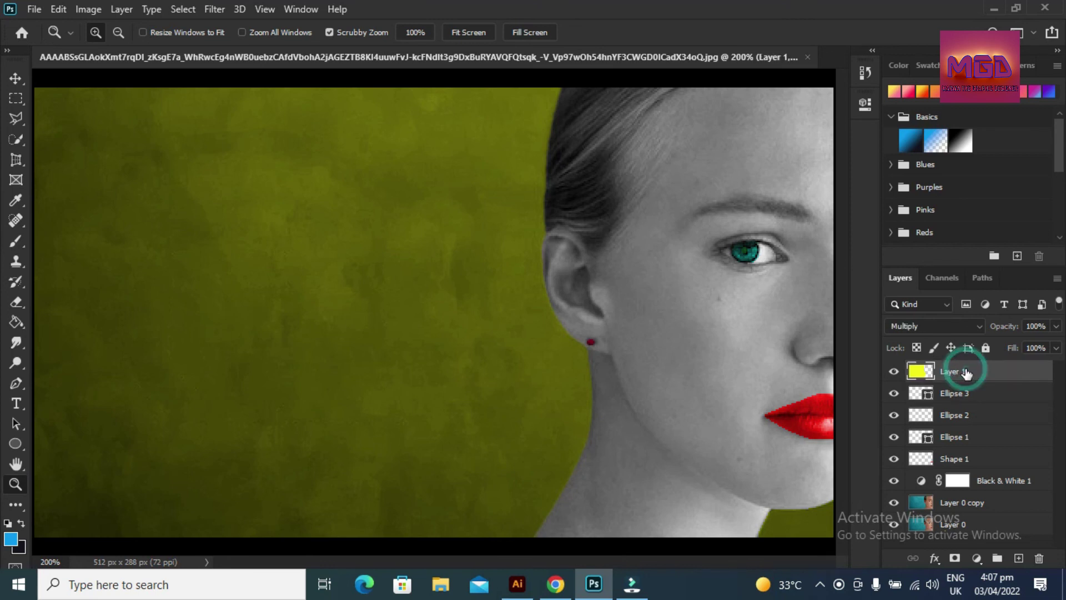
{"action": "left_click", "coordinate": [938, 322]}
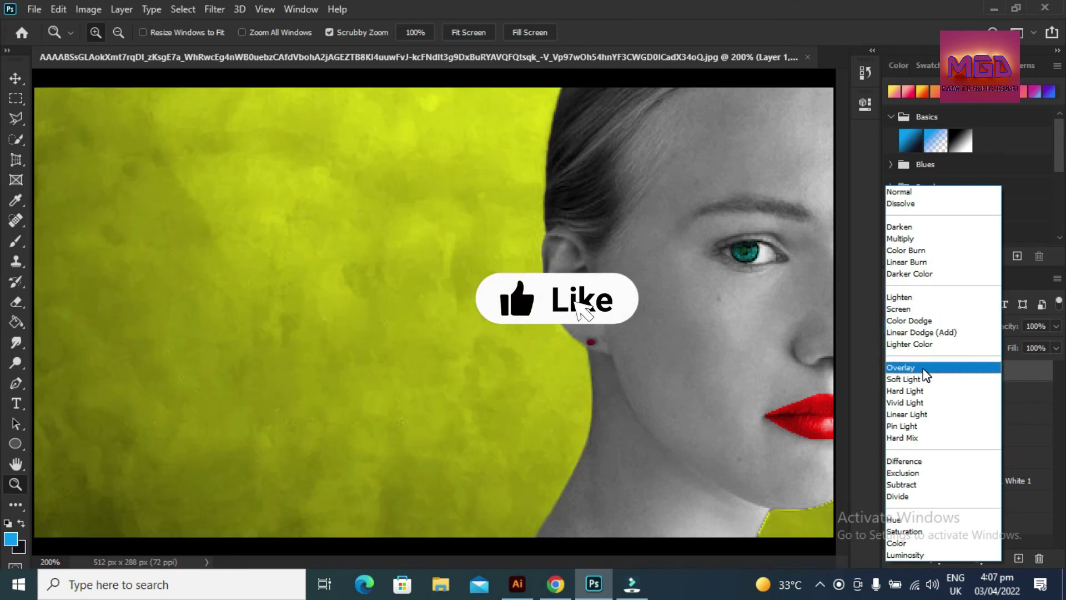
{"action": "left_click", "coordinate": [924, 369]}
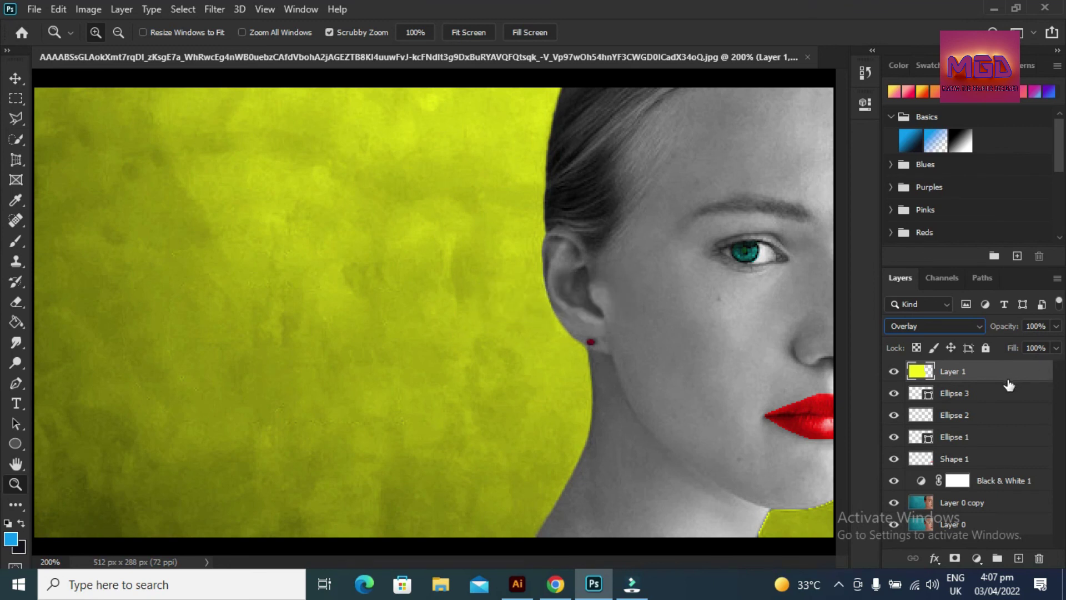
Select the edit layers: Ellipse 2, Ellipse 1, Shape 1, Black & White 1, Layer 0 copy
{"action": "left_click", "coordinate": [996, 395]}
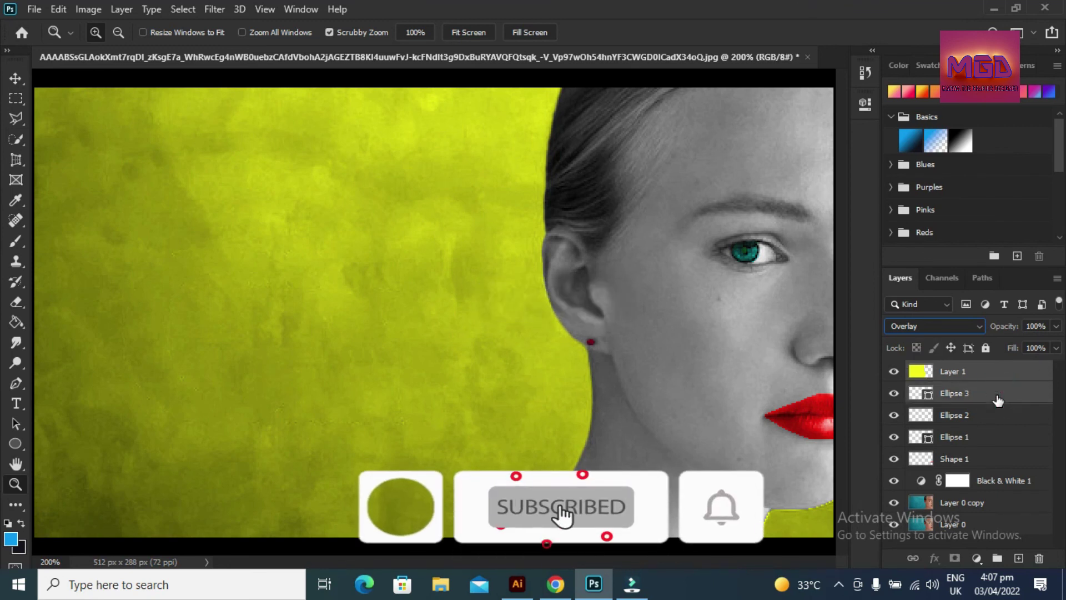
{"action": "left_click", "coordinate": [998, 415], "text": "shift"}
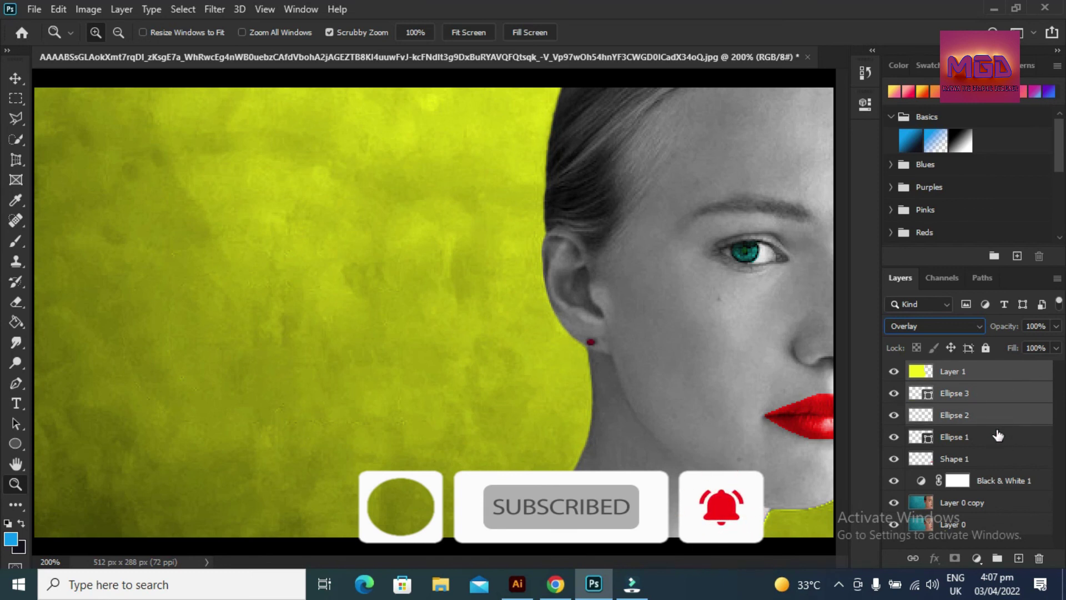
{"action": "left_click", "coordinate": [998, 437], "text": "shift"}
{"action": "left_click", "coordinate": [996, 456], "text": "shift"}
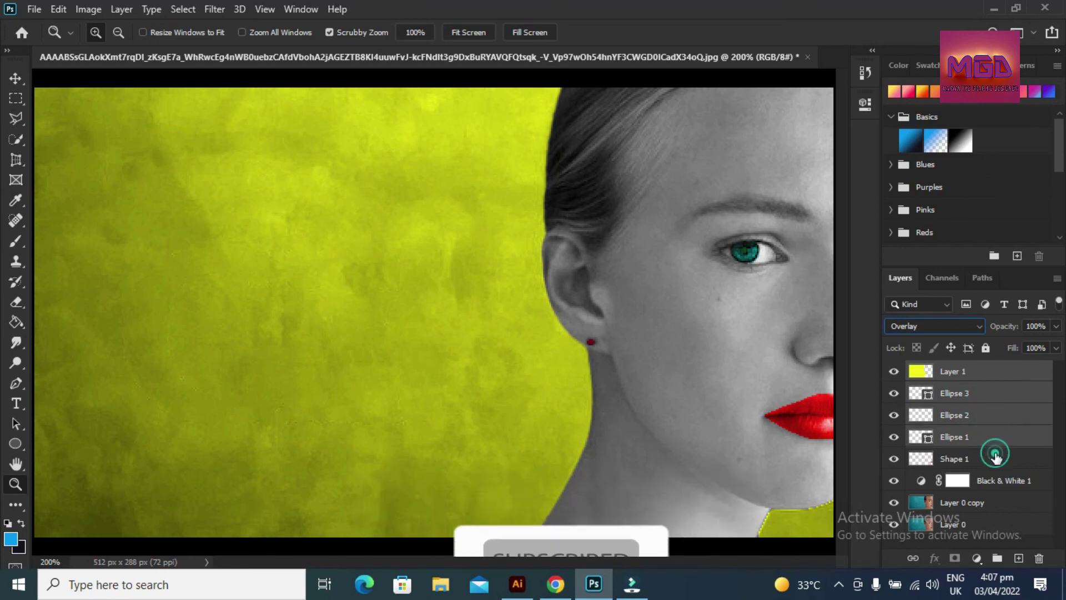
{"action": "left_click", "coordinate": [996, 481], "text": "shift"}
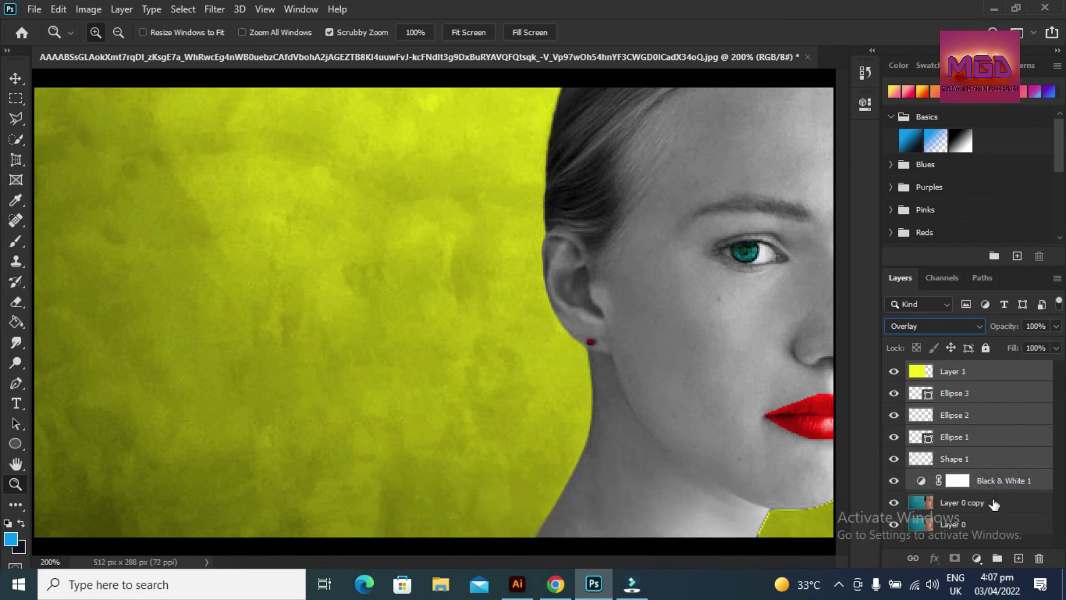
{"action": "left_click", "coordinate": [994, 503], "text": "shift"}
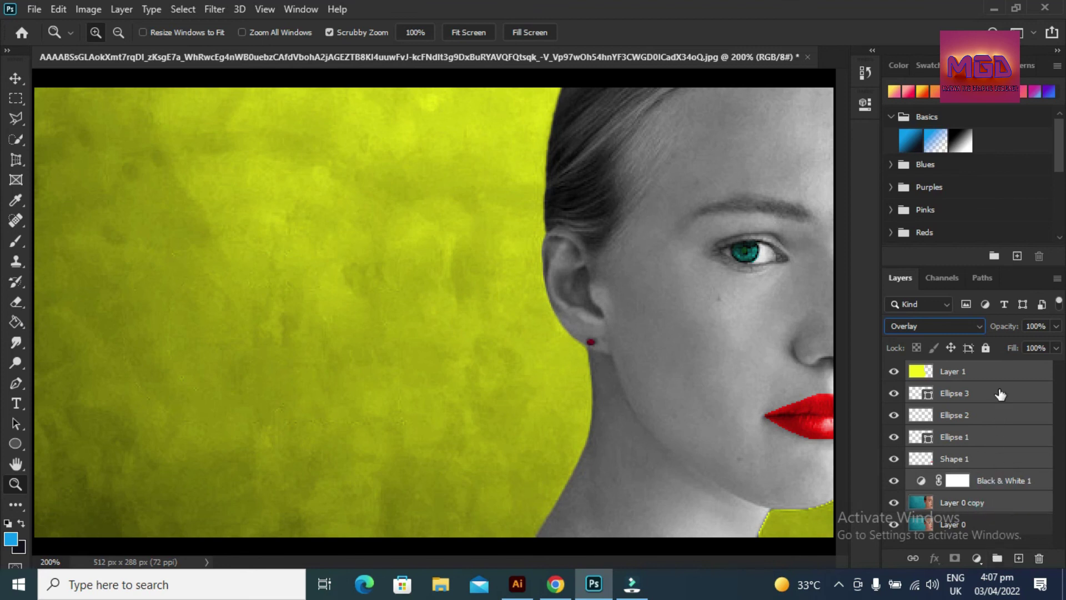
Group the selected edit layers into Group 1 and toggle it to compare with the original
{"action": "left_click_drag", "start_coordinate": [1000, 394], "coordinate": [1002, 557]}
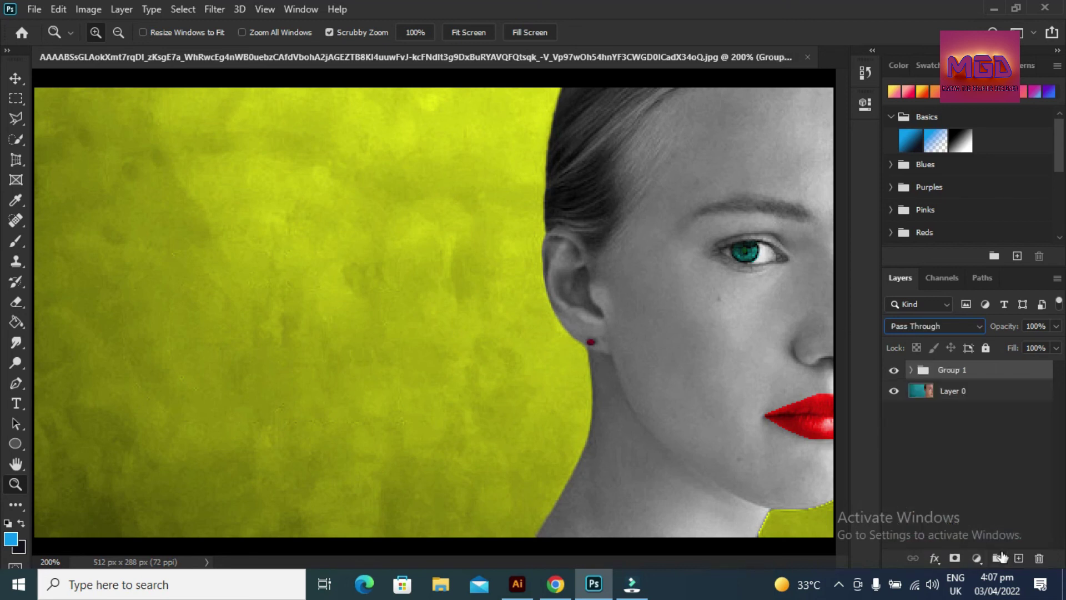
{"action": "left_click", "coordinate": [896, 370]}
{"action": "left_click", "coordinate": [896, 371]}
{"action": "left_click", "coordinate": [895, 370]}
{"action": "left_click", "coordinate": [895, 370]}
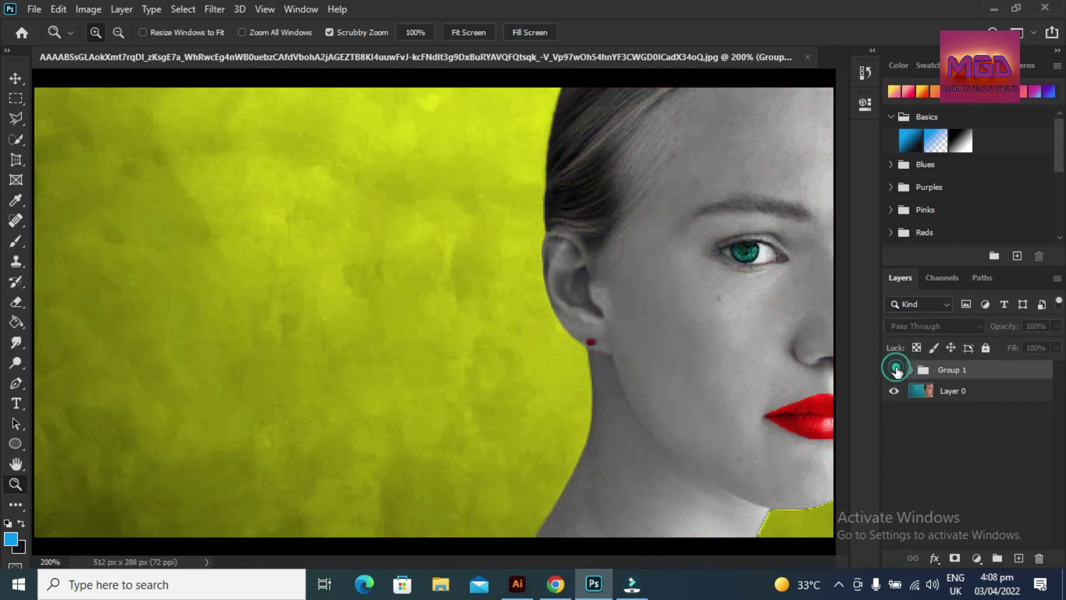
{"action": "left_click", "coordinate": [896, 370]}
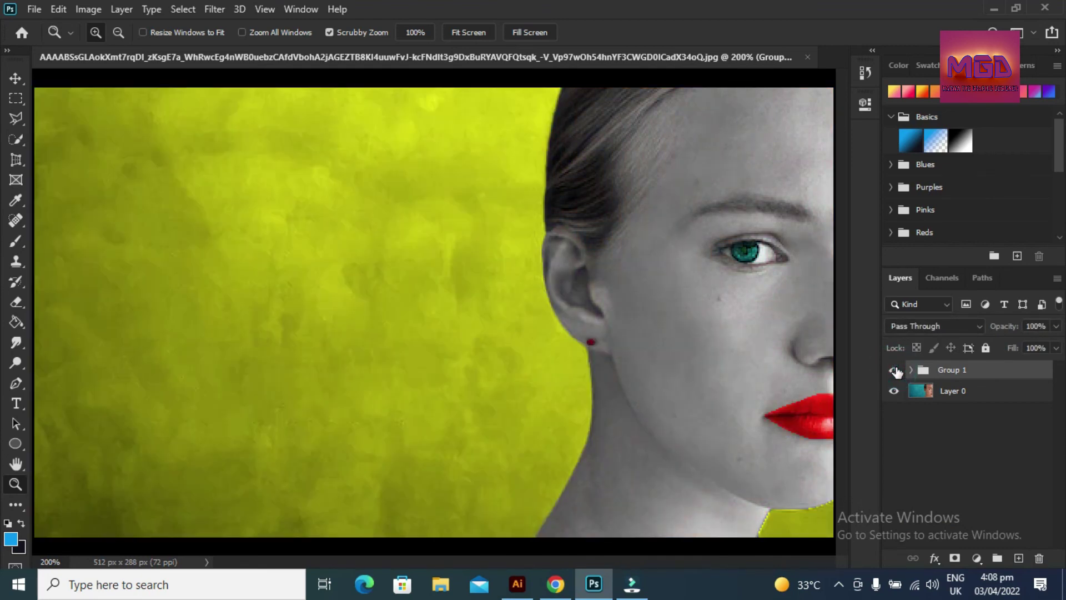